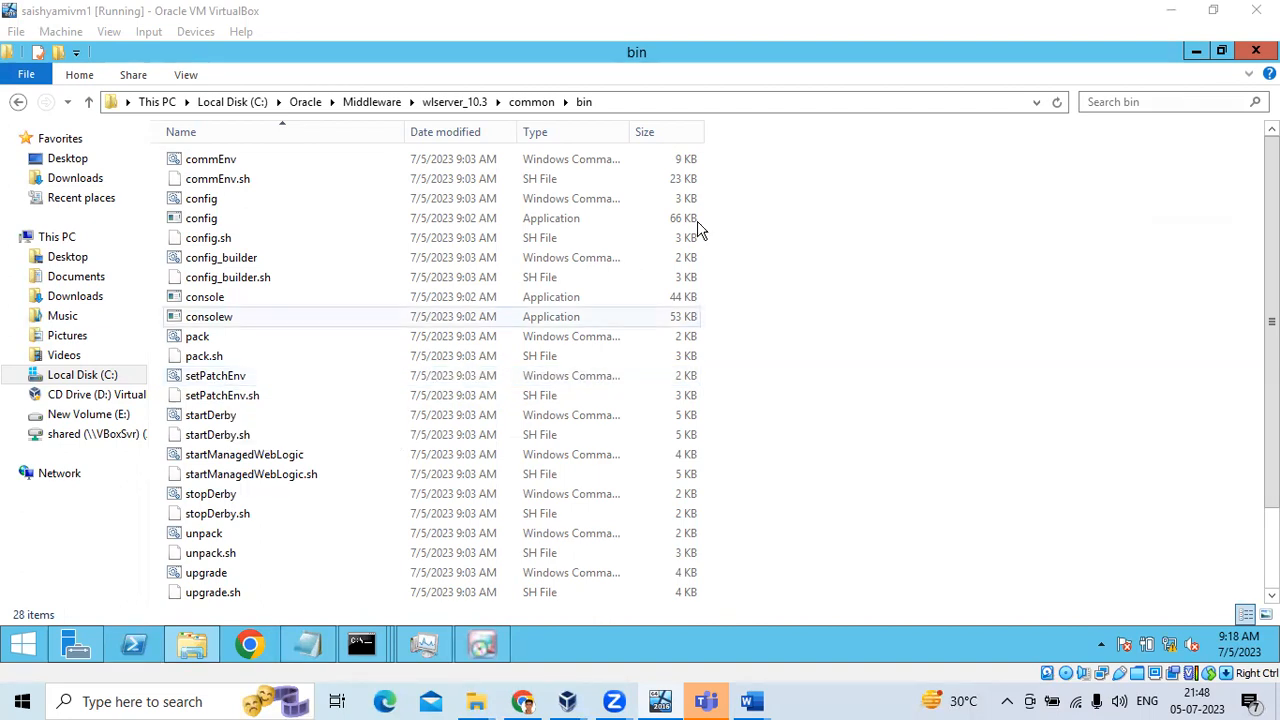
Navigate from Middleware through wlserver_10.3 and common into the bin folder, showing its full path
click(372, 102)
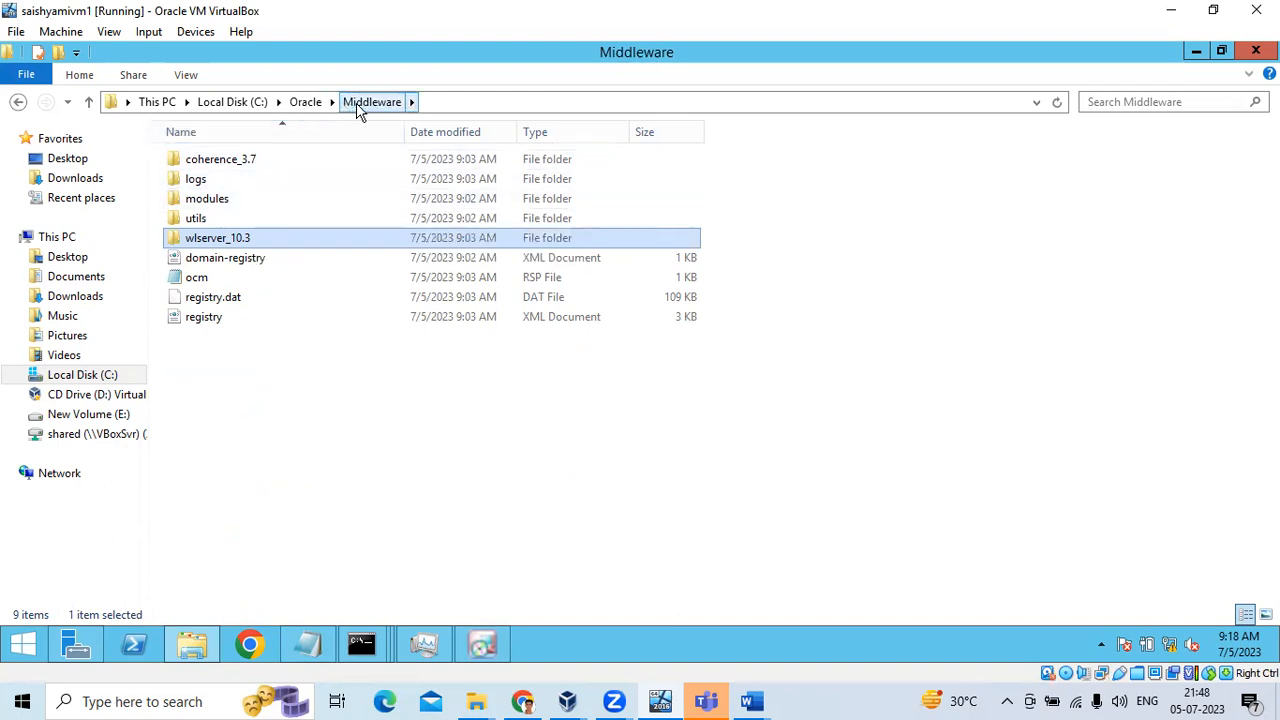
double_click(262, 242)
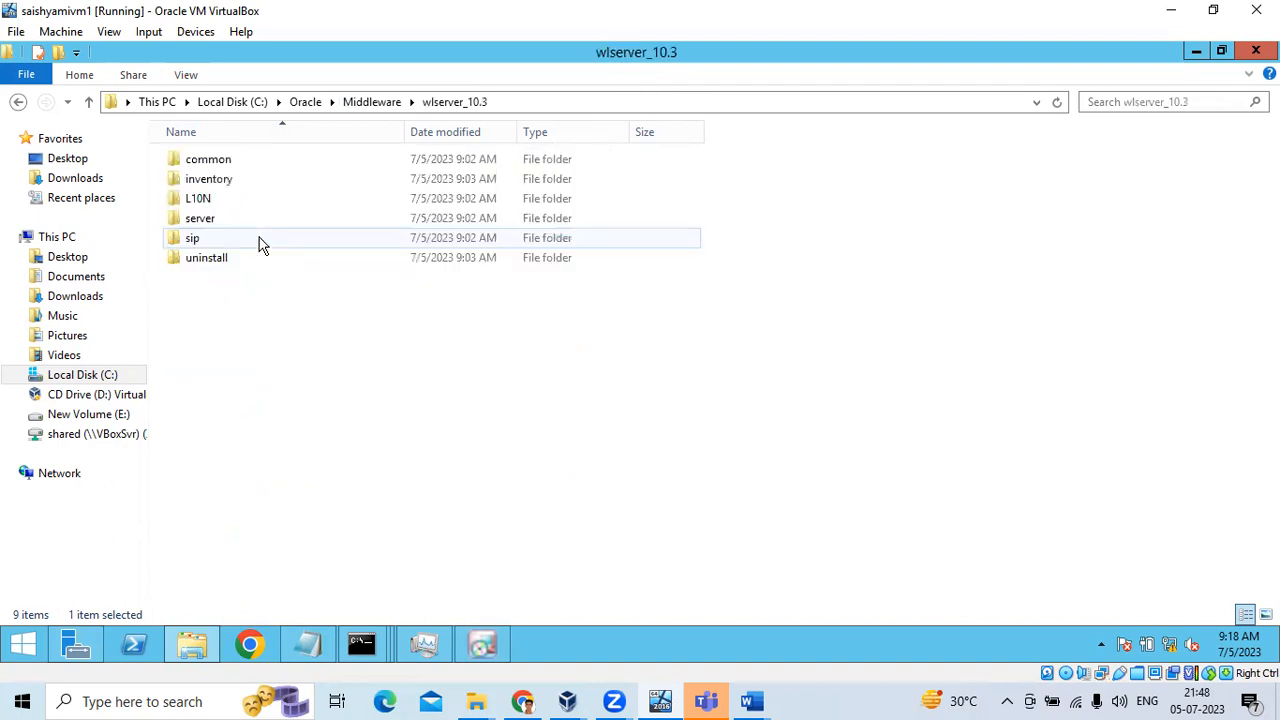
double_click(212, 160)
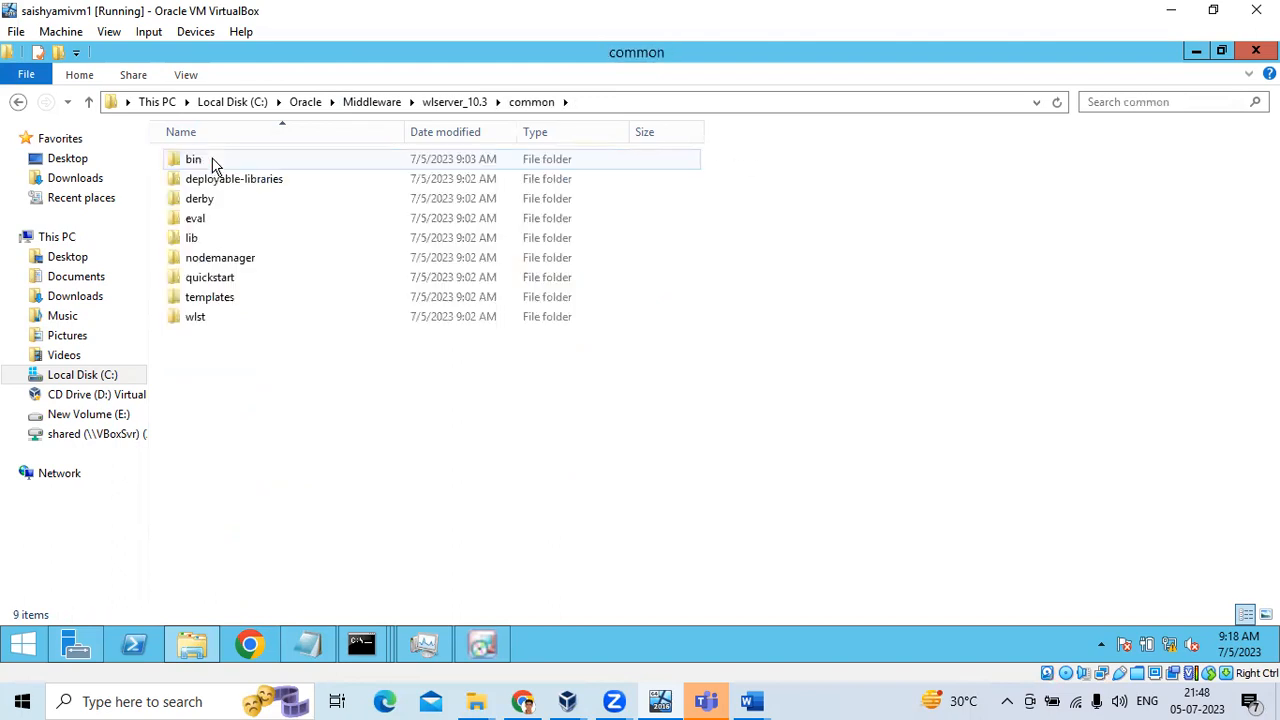
double_click(212, 161)
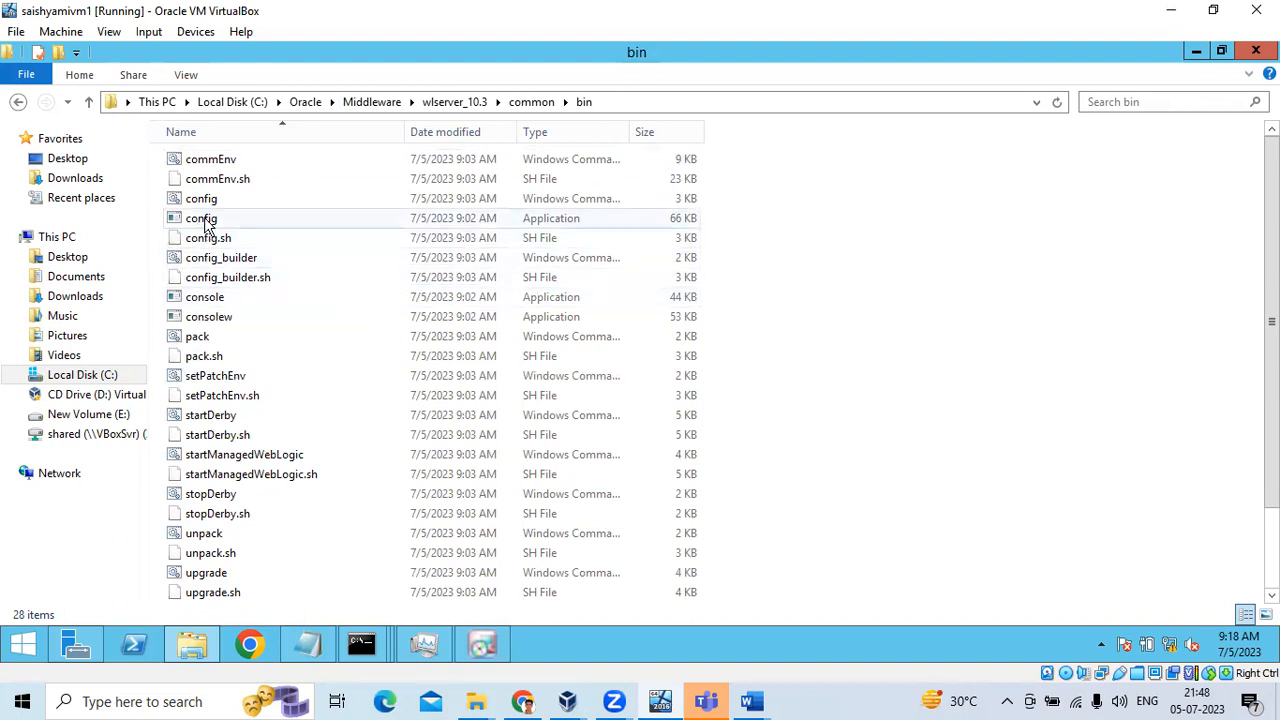
click(600, 104)
Copy the bin folder's full path and switch to the open Command Prompt session
right_click(284, 104)
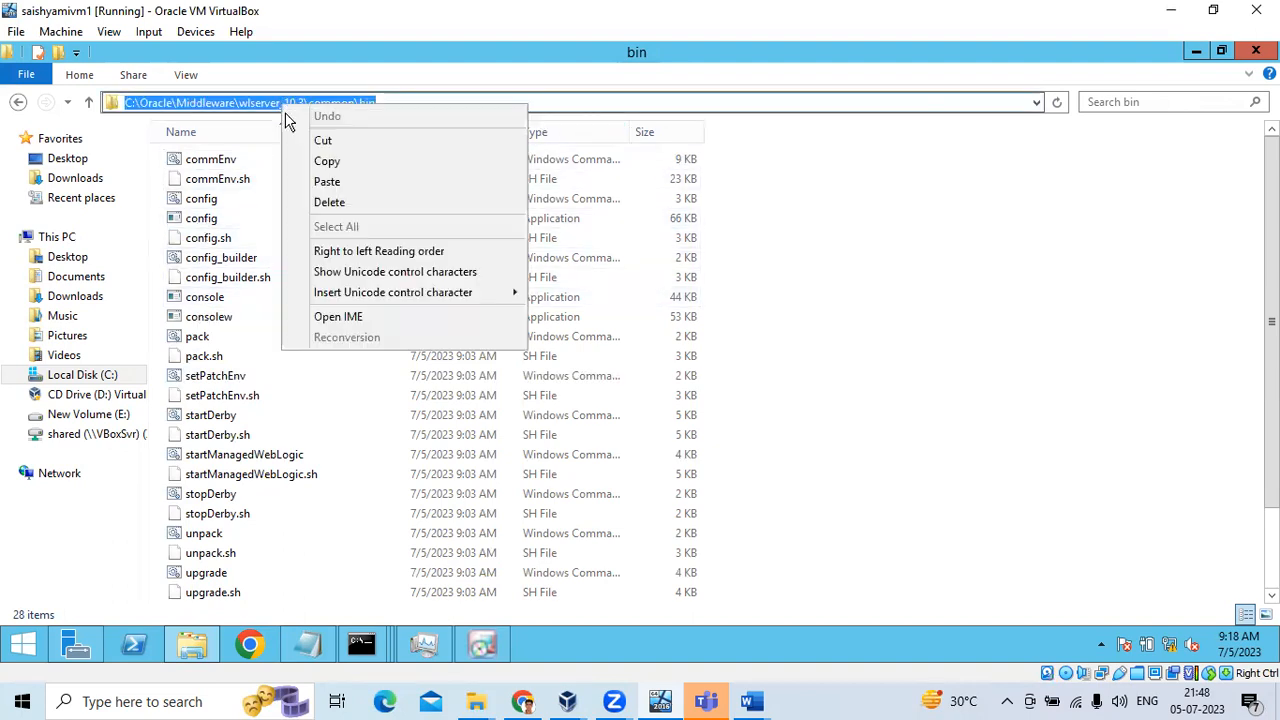
click(339, 160)
click(362, 643)
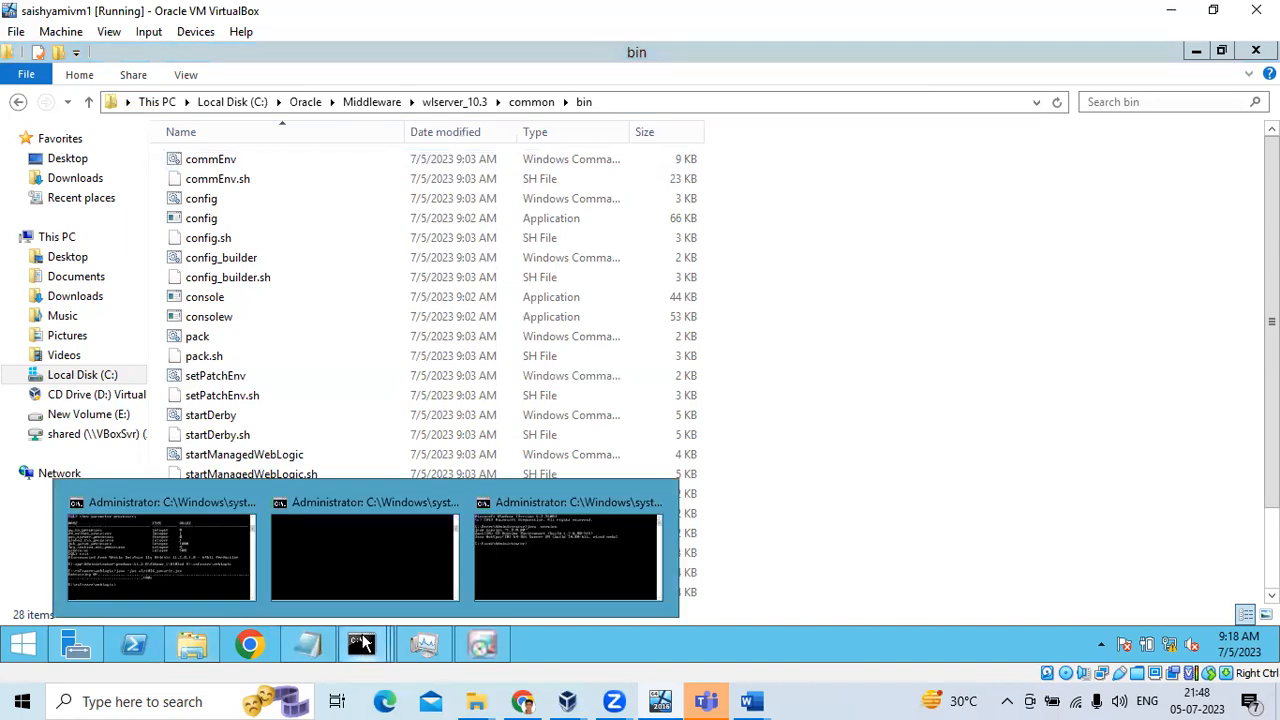
click(512, 572)
Switch the console to drive C, clearing a mistyped cd command
text(c)
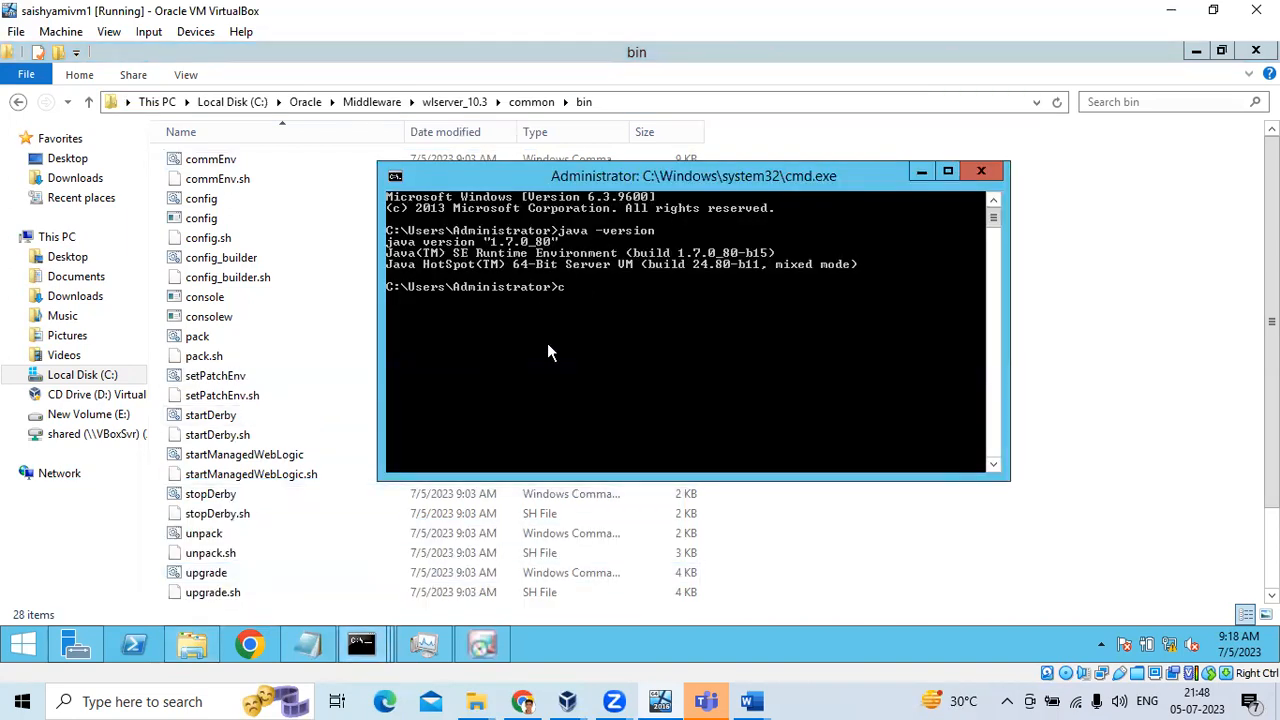
key(BackSpace)
text(e:)
key(Return)
text(cd)
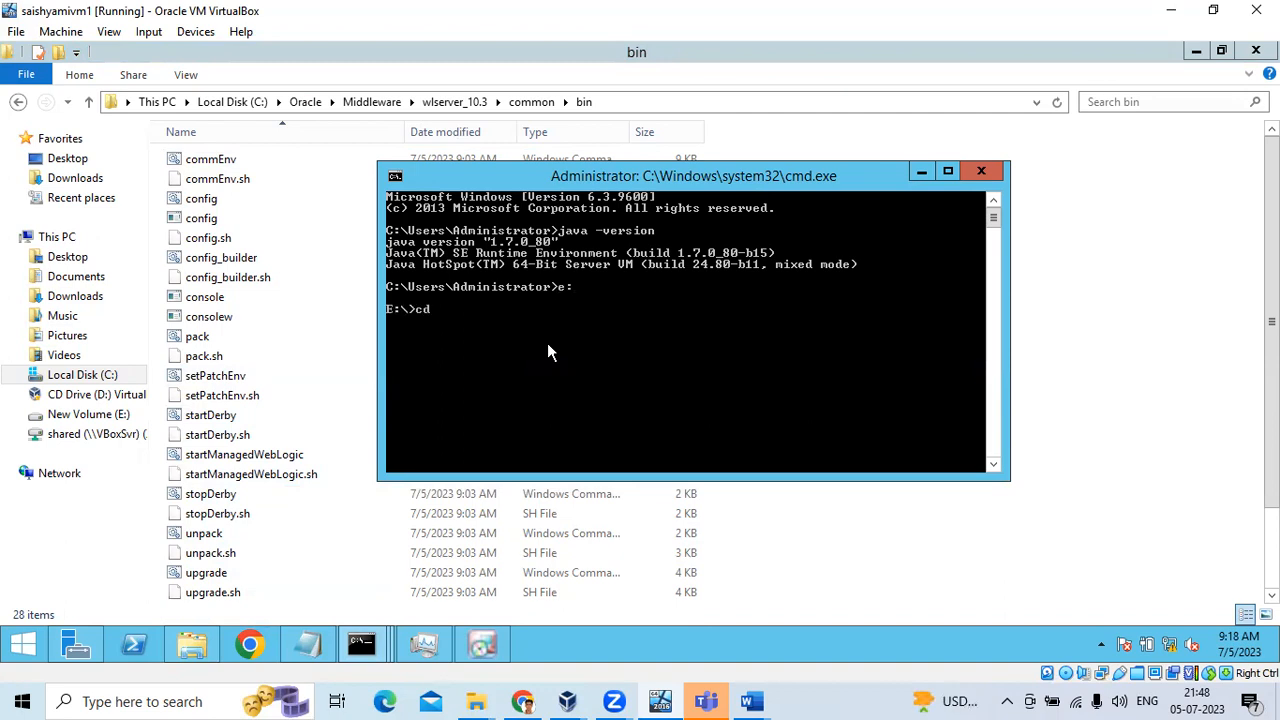
right_click(547, 343)
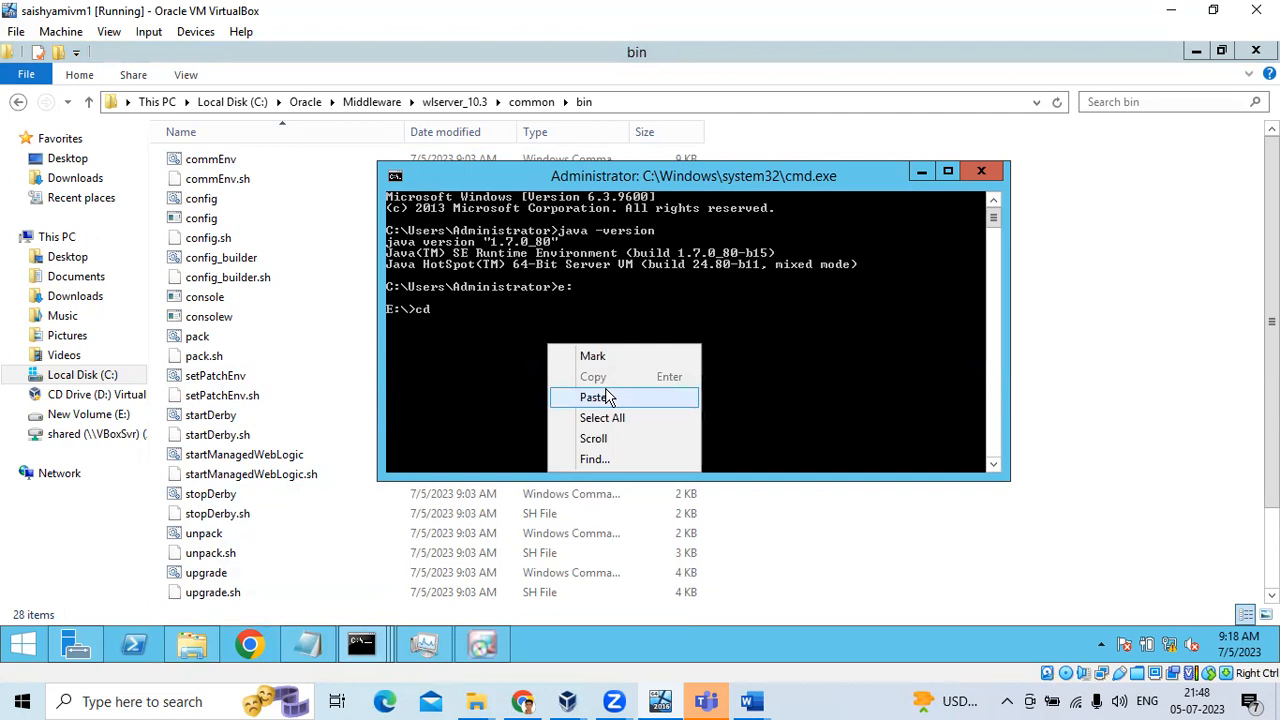
click(521, 318)
key(BackSpace)
key(BackSpace)
key(BackSpace)
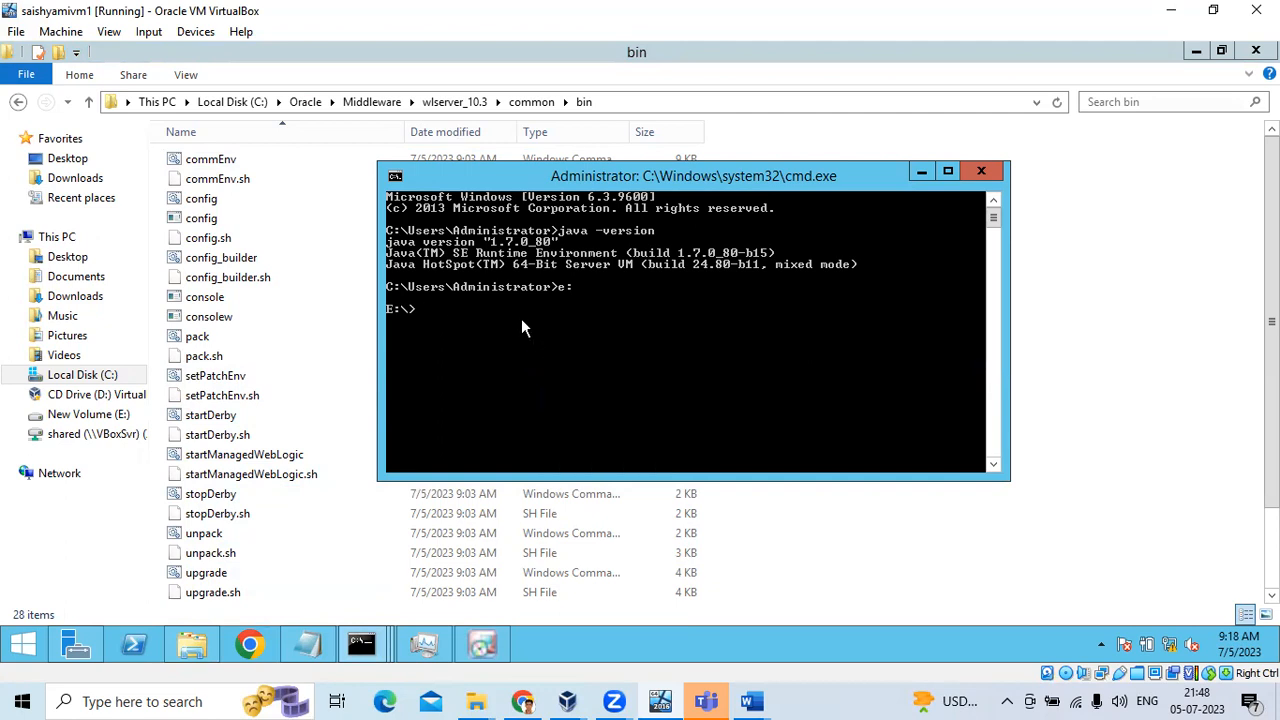
text(c)
key(BackSpace)
text(c:)
key(Return)
Change into C:\Oracle\Middleware\wlserver_10.3\common\bin and run config.bat, which is not recognized
text(cd)
right_click(571, 314)
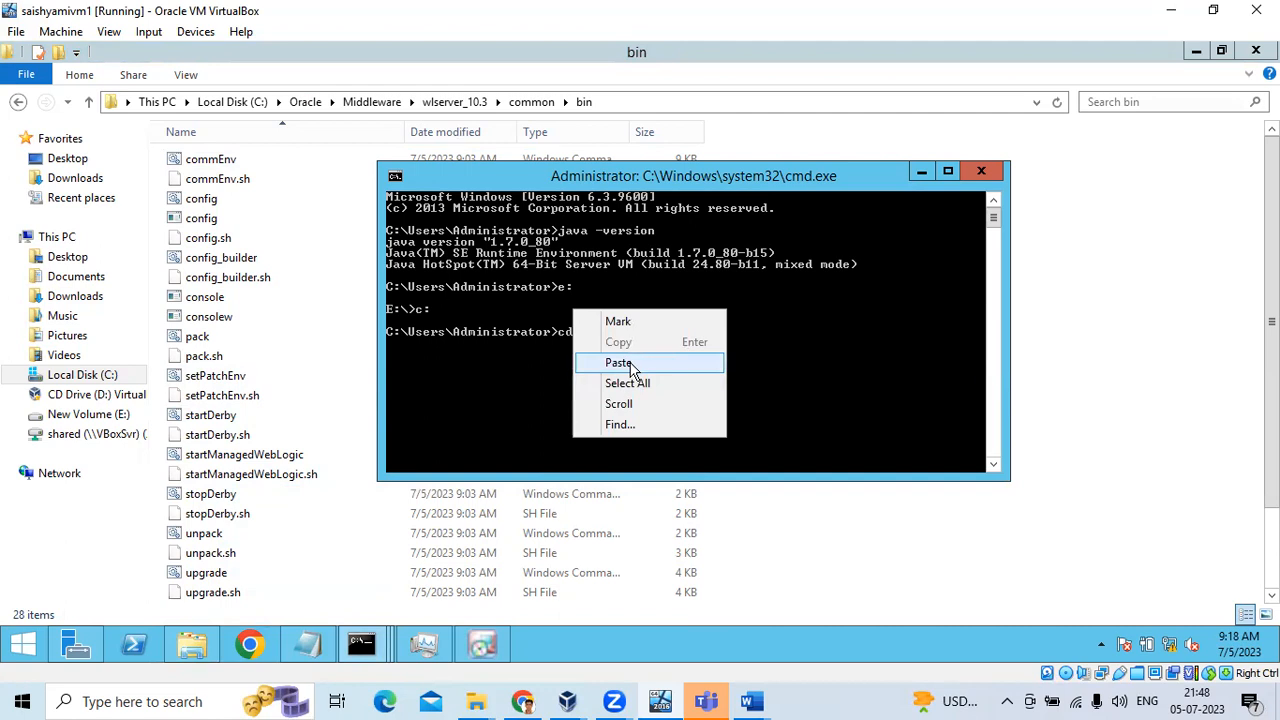
click(701, 366)
key(Return)
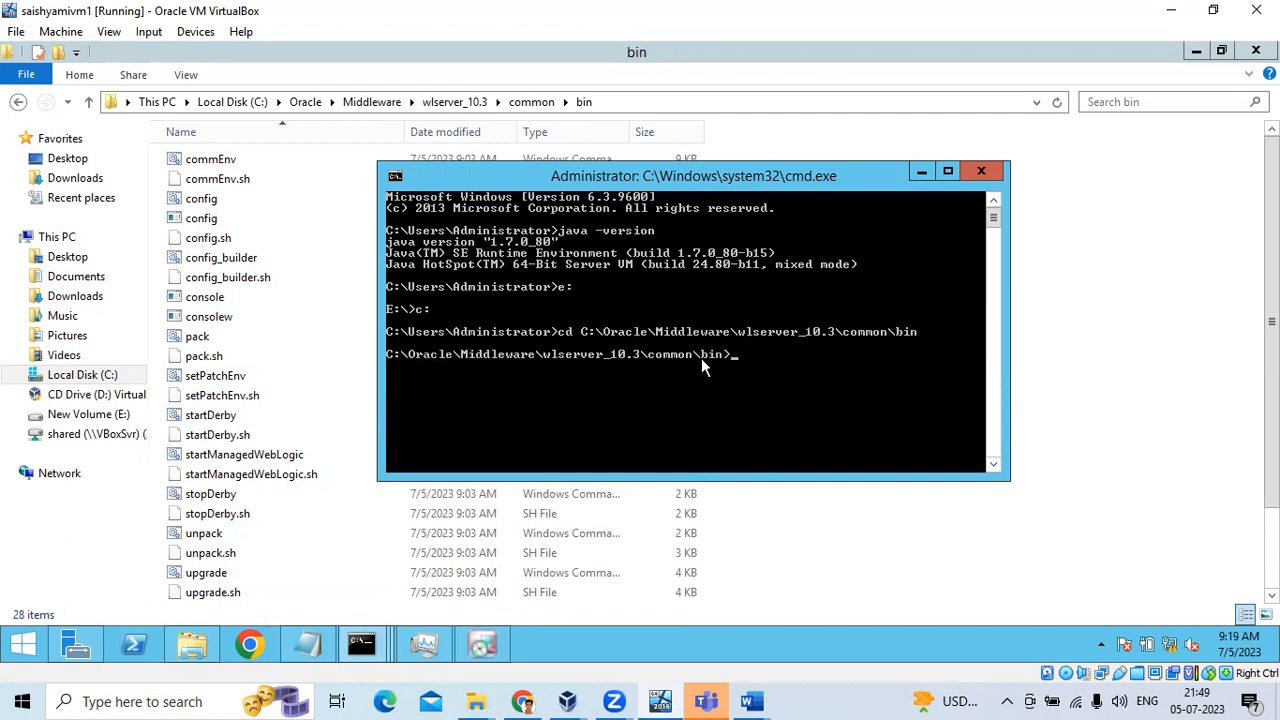
text(config.bat)
key(Return)
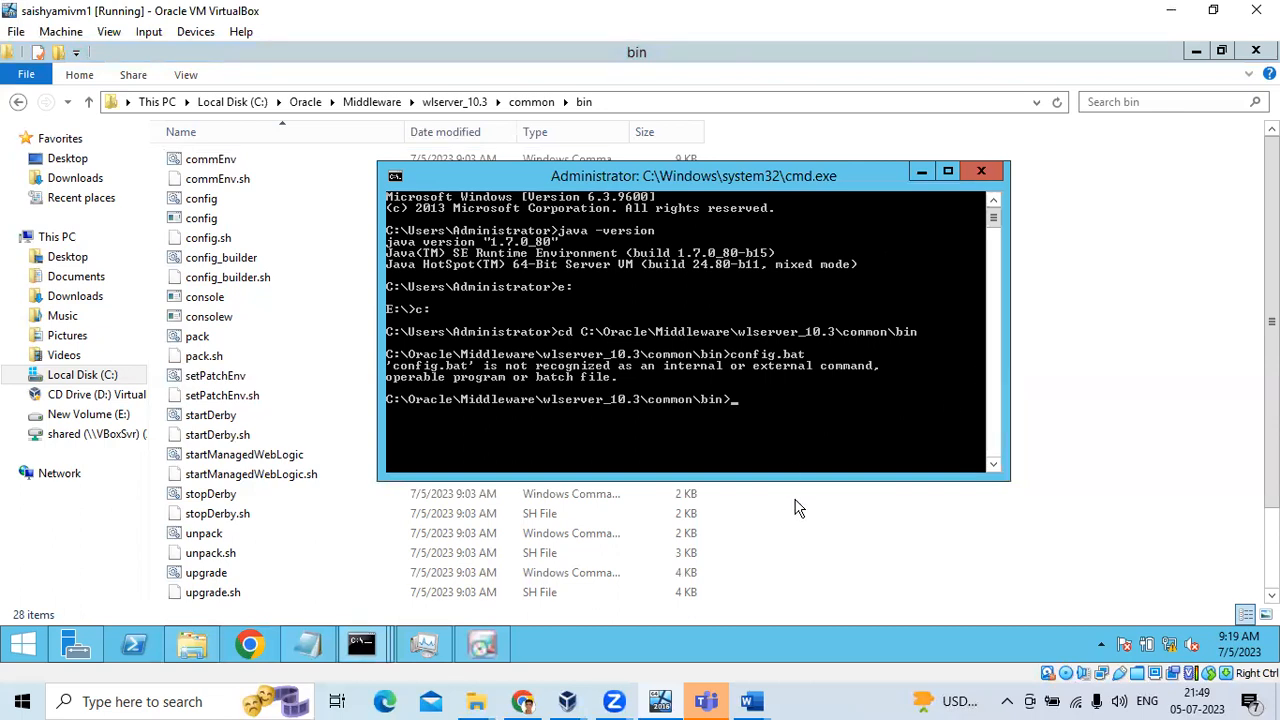
click(676, 103)
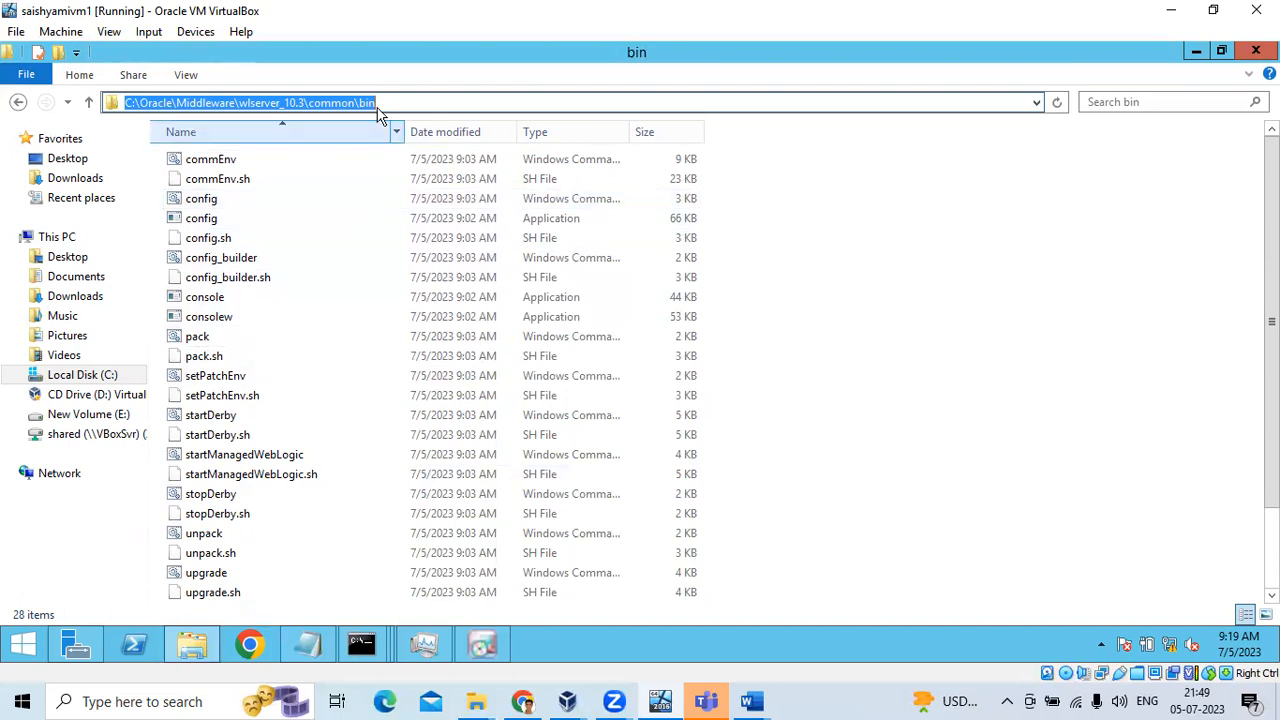
Copy the common\bin path from Explorer's address bar and return to Command Prompt
click(277, 99)
drag(498, 98, 126, 102)
right_click(138, 103)
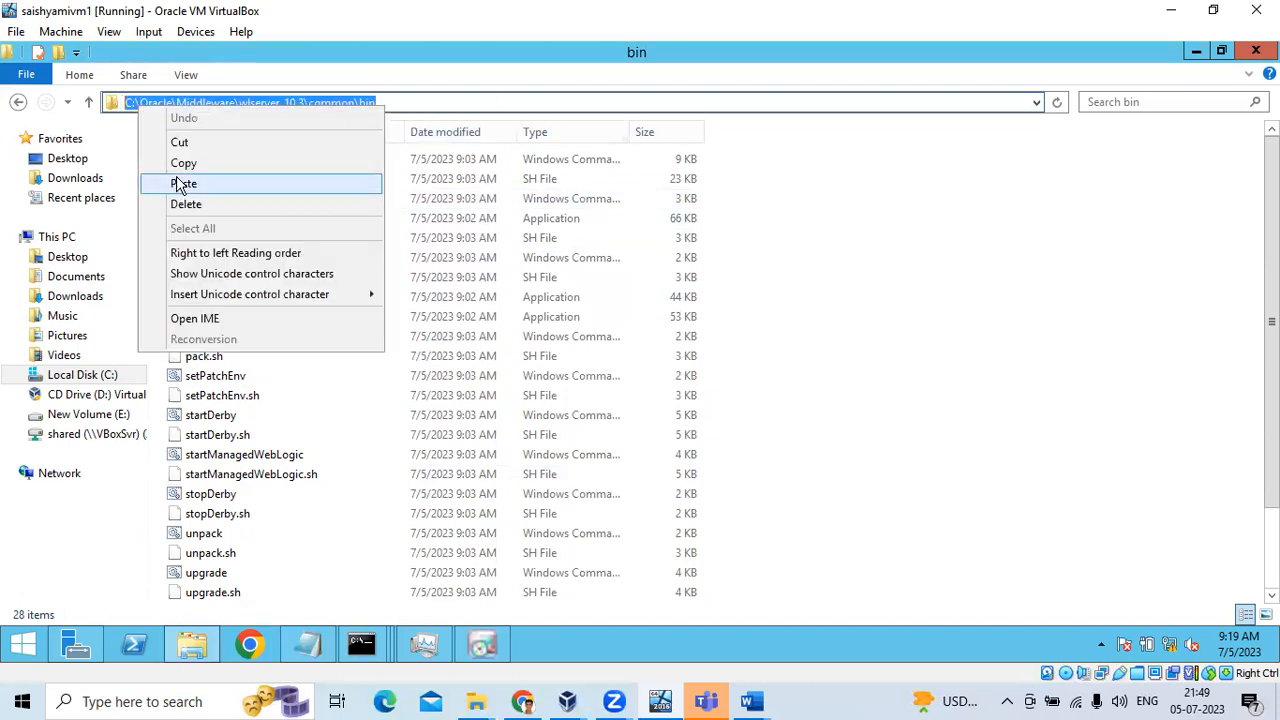
key(Return)
click(361, 643)
click(513, 532)
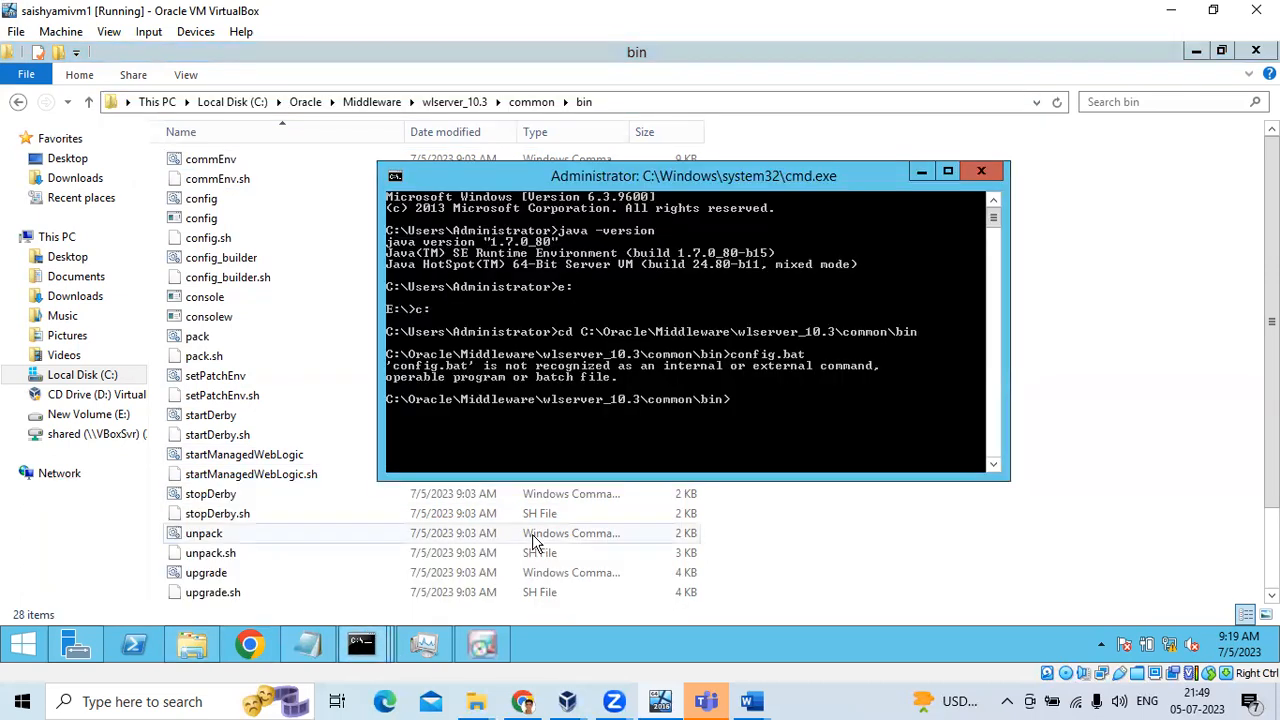
cd into the pasted common\bin path and run config.cmd to launch the wizard
text(cd)
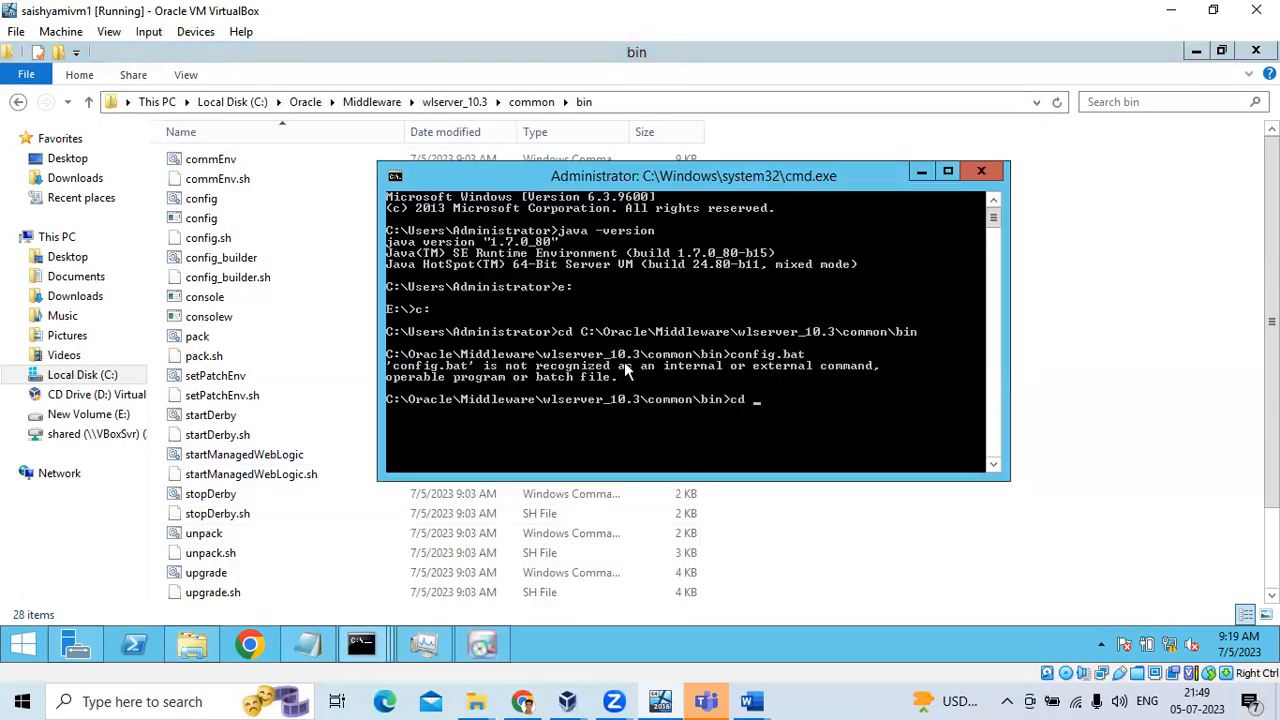
right_click(624, 380)
click(660, 432)
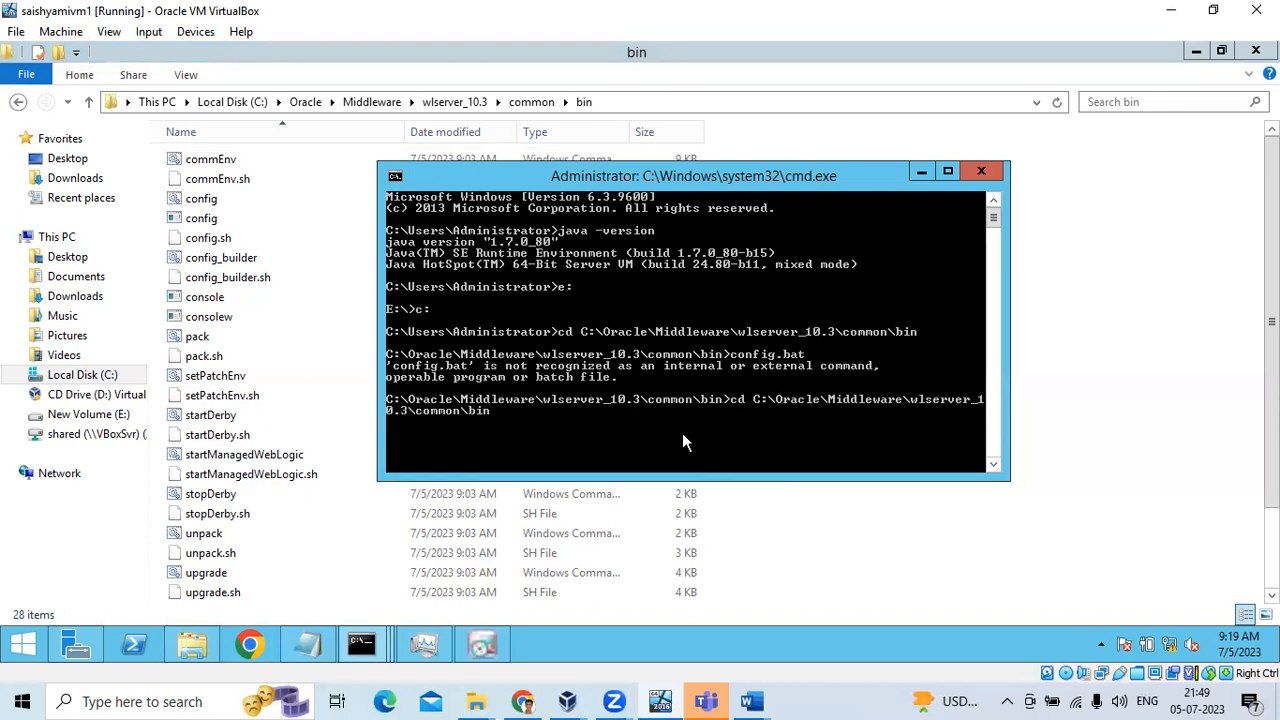
key(Return)
text(config.cmd)
key(Return)
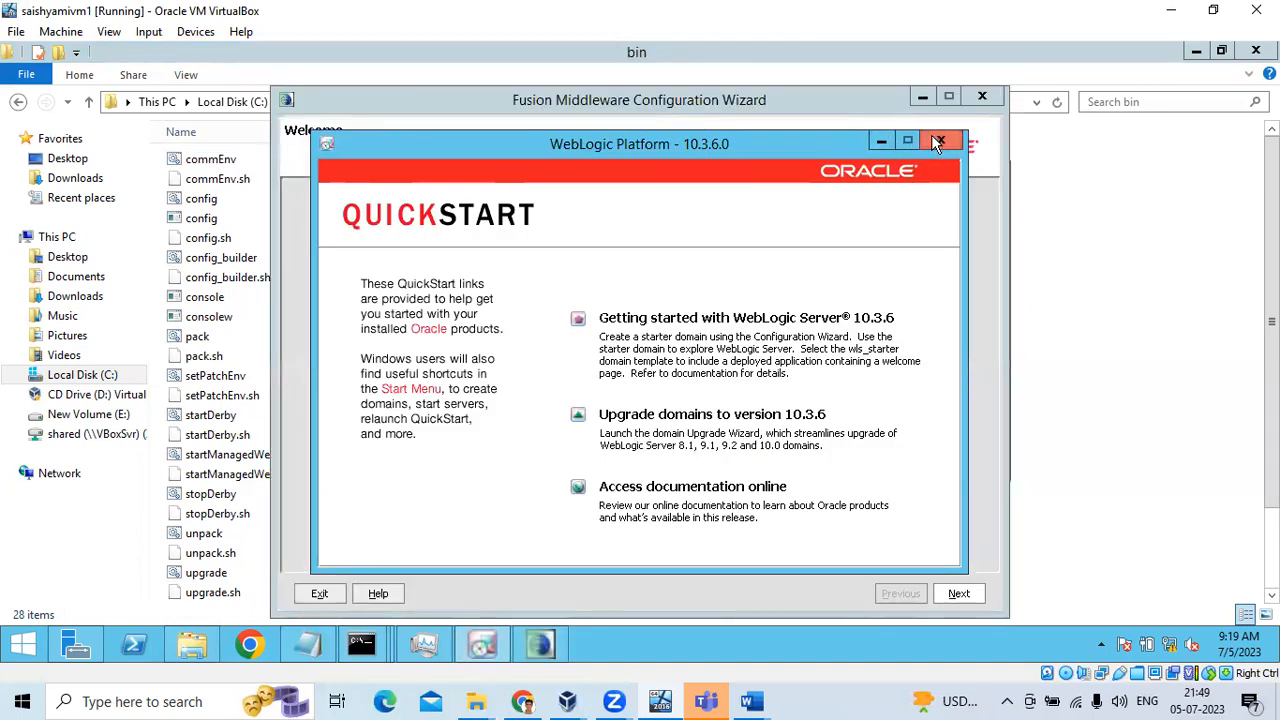
Close the QuickStart window and continue with 'Create a new WebLogic domain'
click(941, 142)
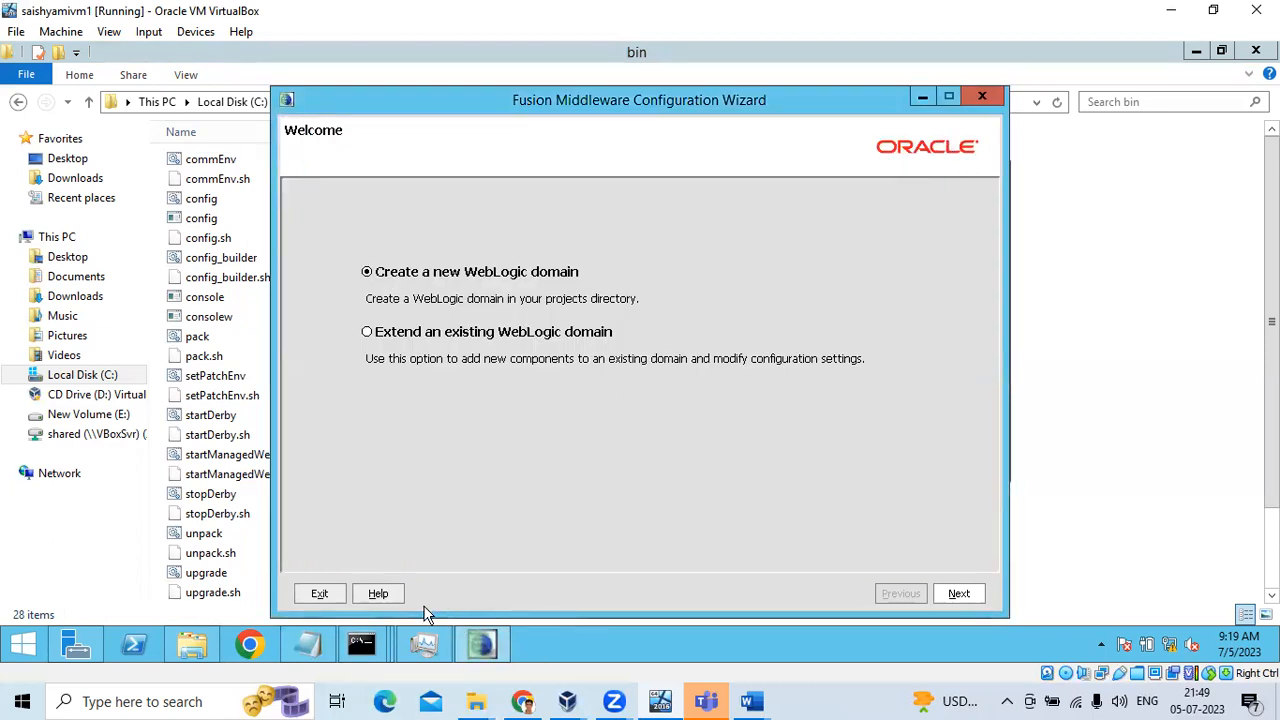
mouse_move(361, 645)
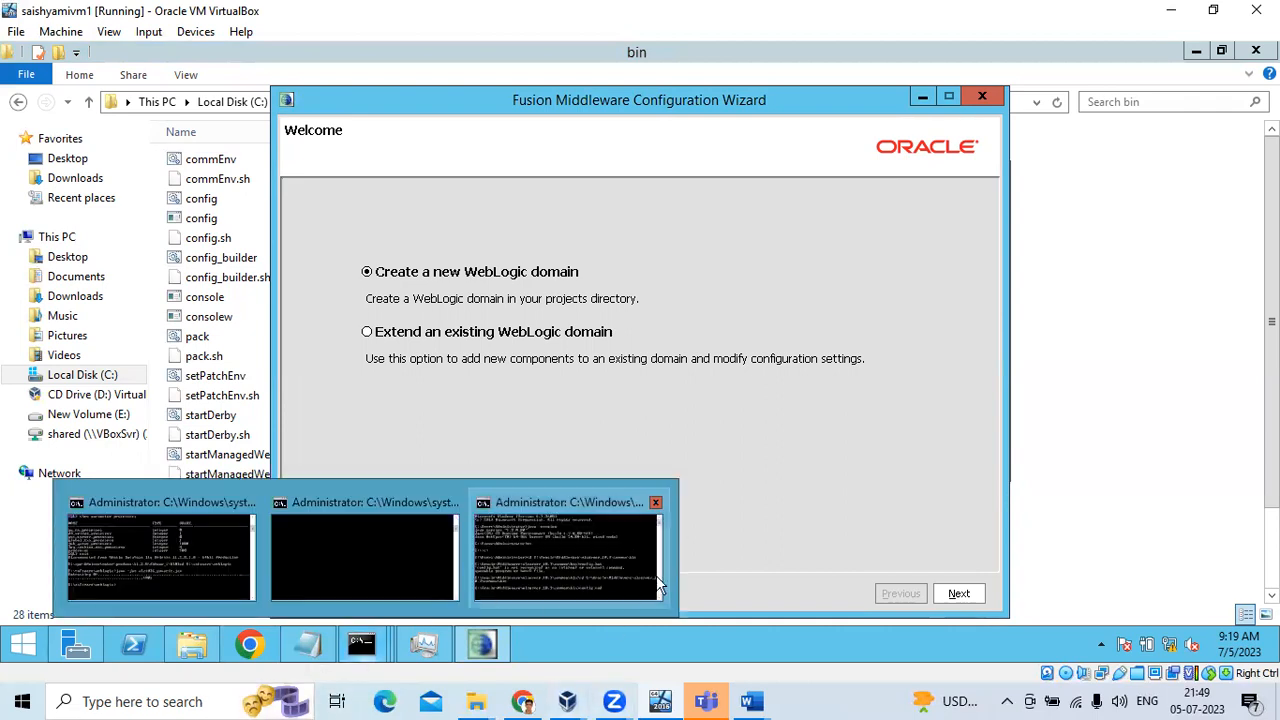
click(957, 592)
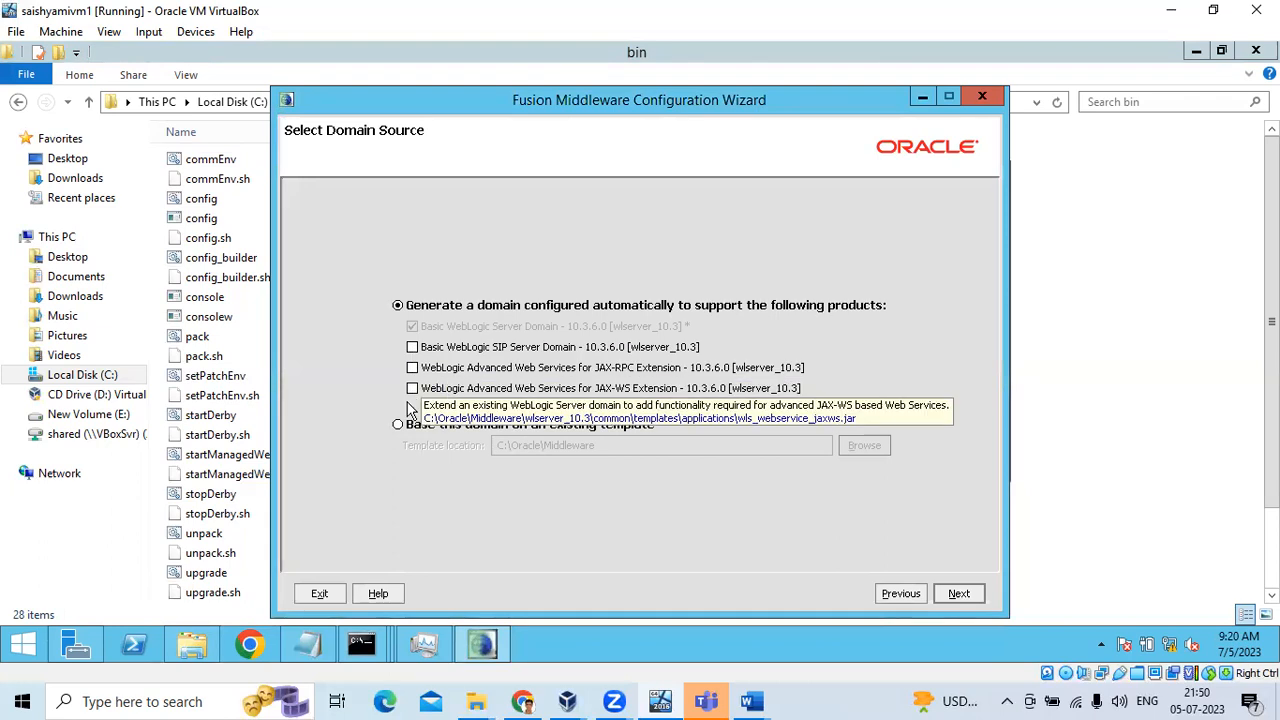
Accept the Basic WebLogic Server domain source and rename base_domain to IDM_domain_IDP
click(956, 593)
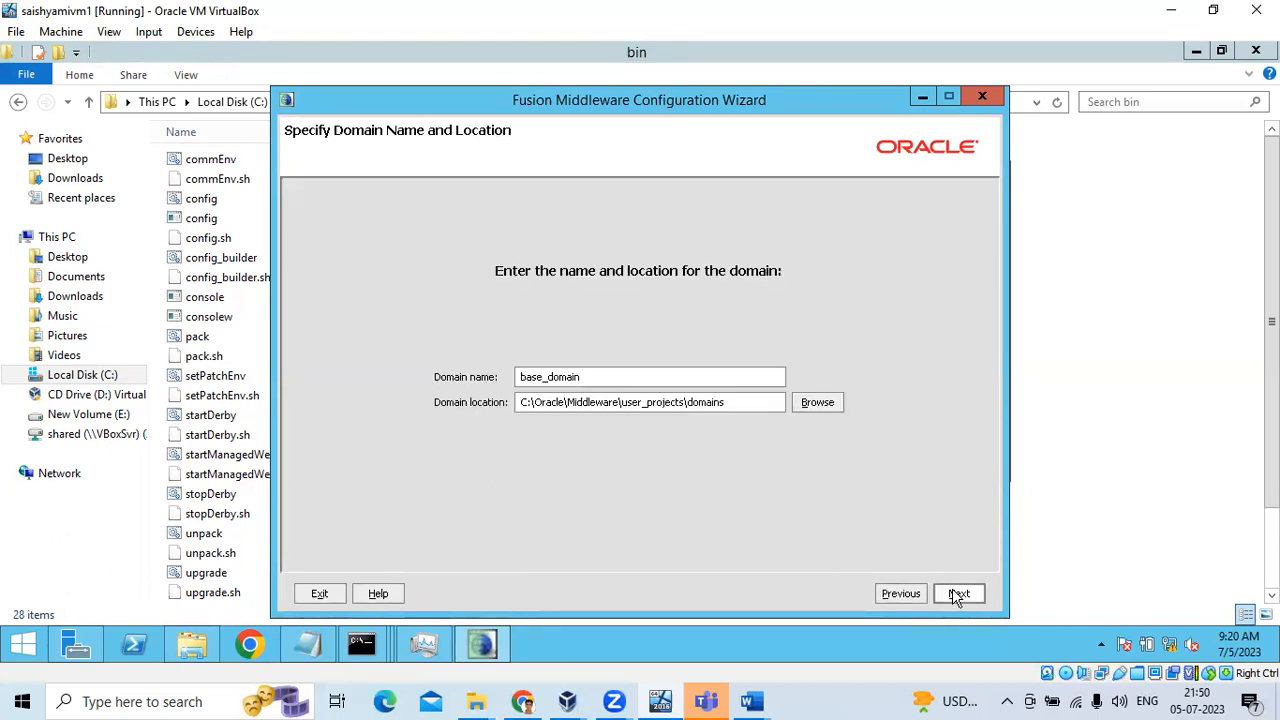
double_click(540, 377)
drag(544, 377, 505, 379)
key(BackSpace)
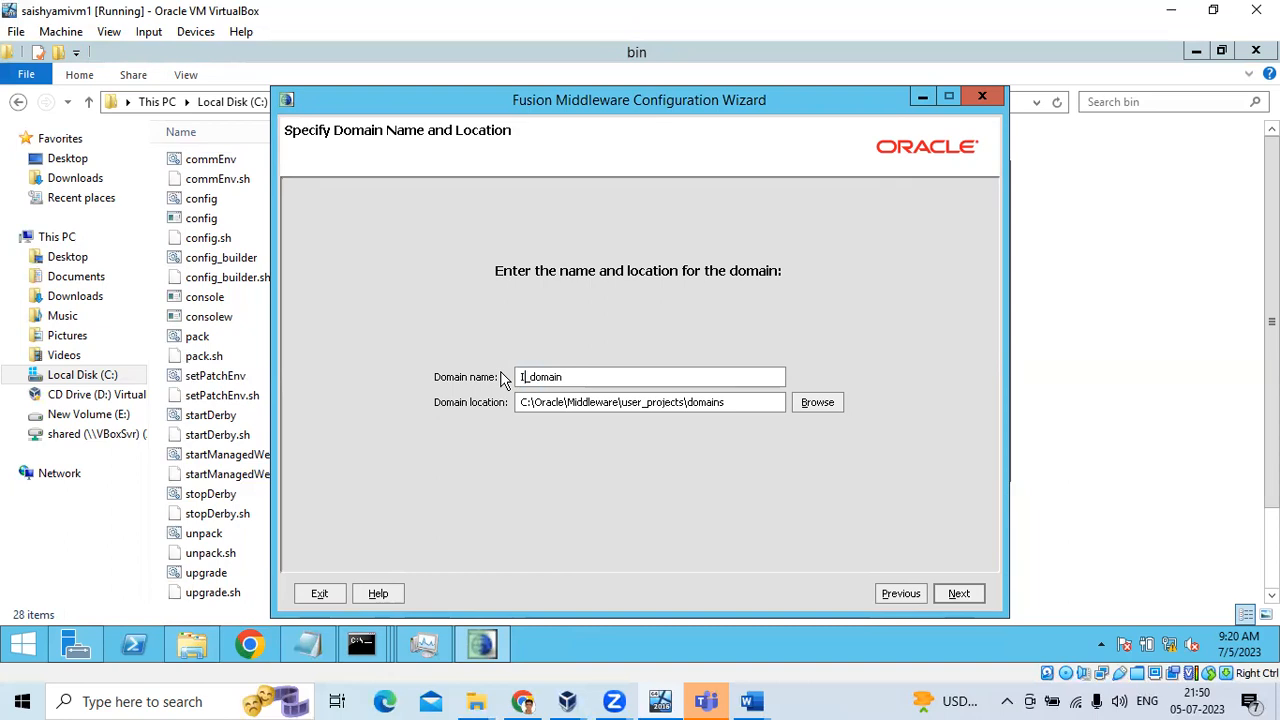
text(IDM)
click(600, 378)
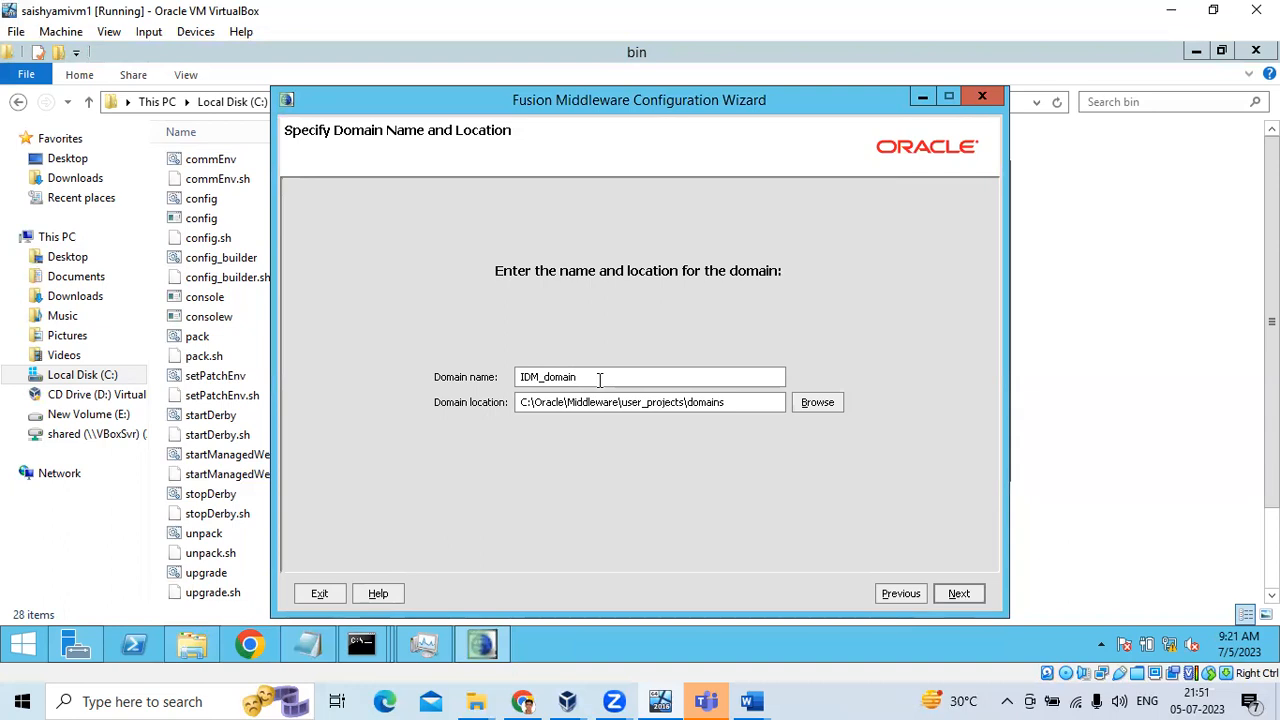
text(IDP)
drag(609, 376, 587, 376)
click(960, 593)
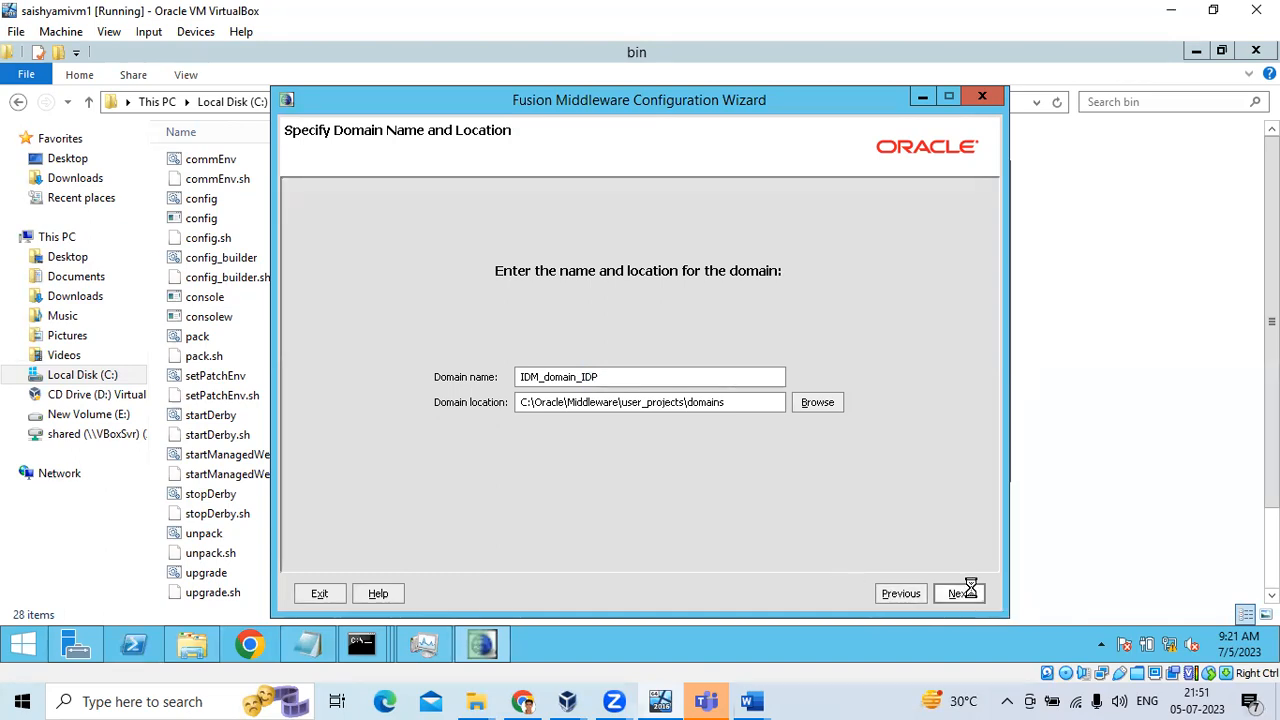
Set and confirm the administrator password, accept development mode and the JDK, then tick Administration Server
click(455, 272)
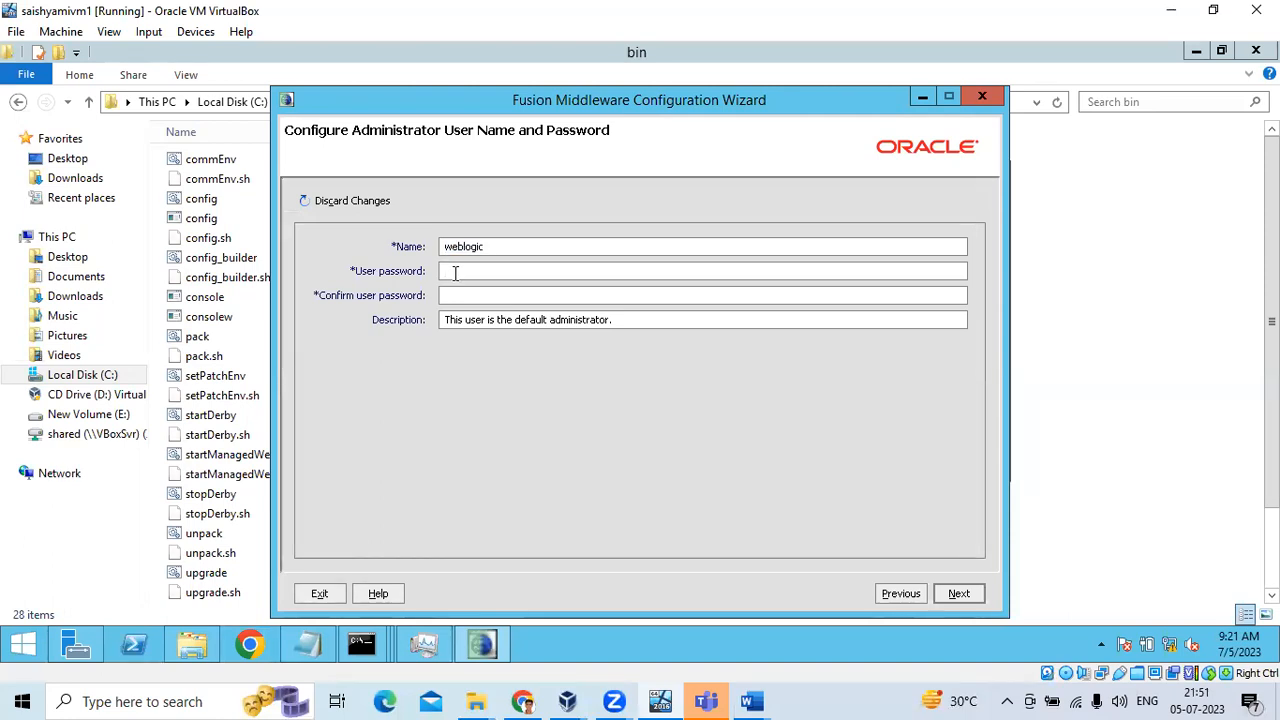
text(weblogic1234weblogi)
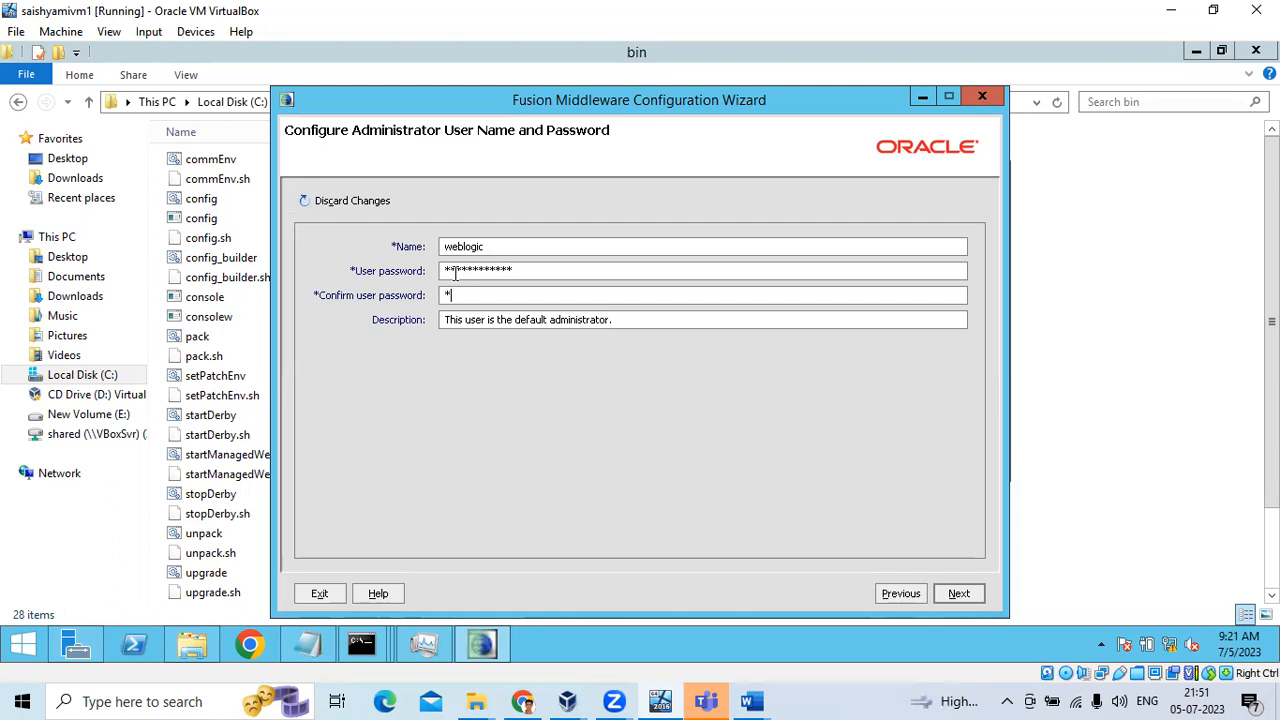
text(c1234)
click(975, 592)
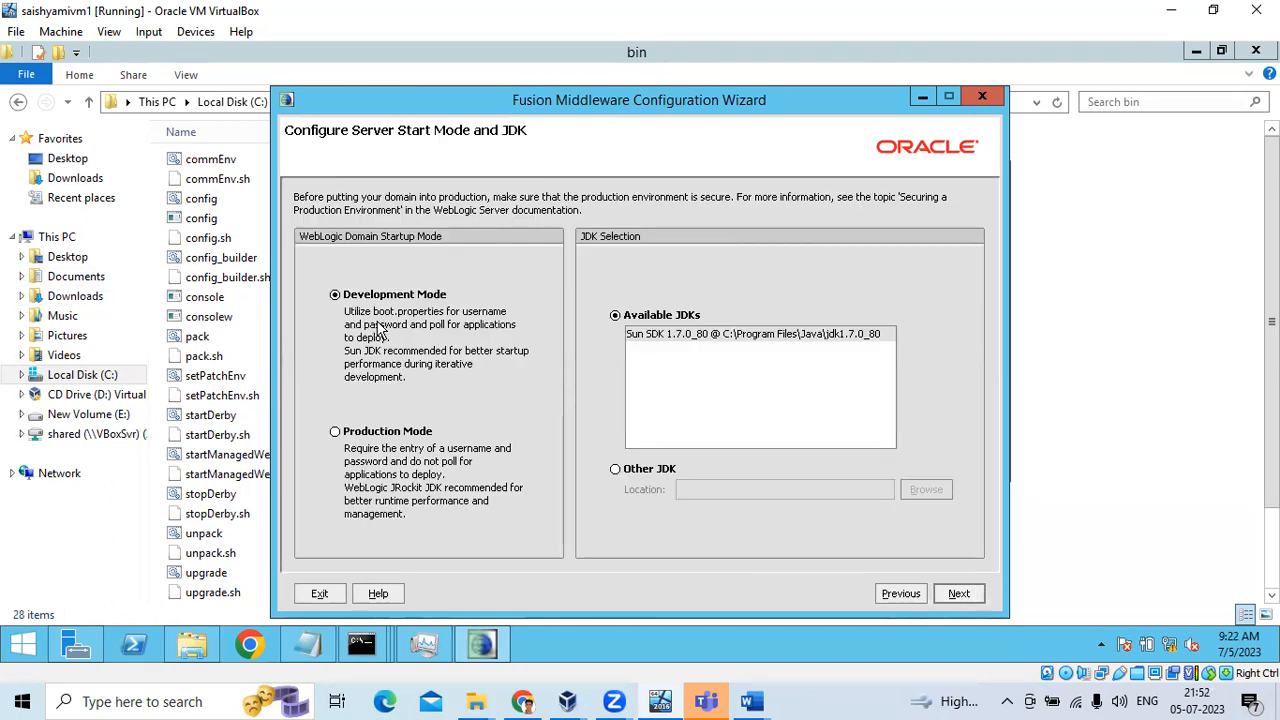
click(978, 594)
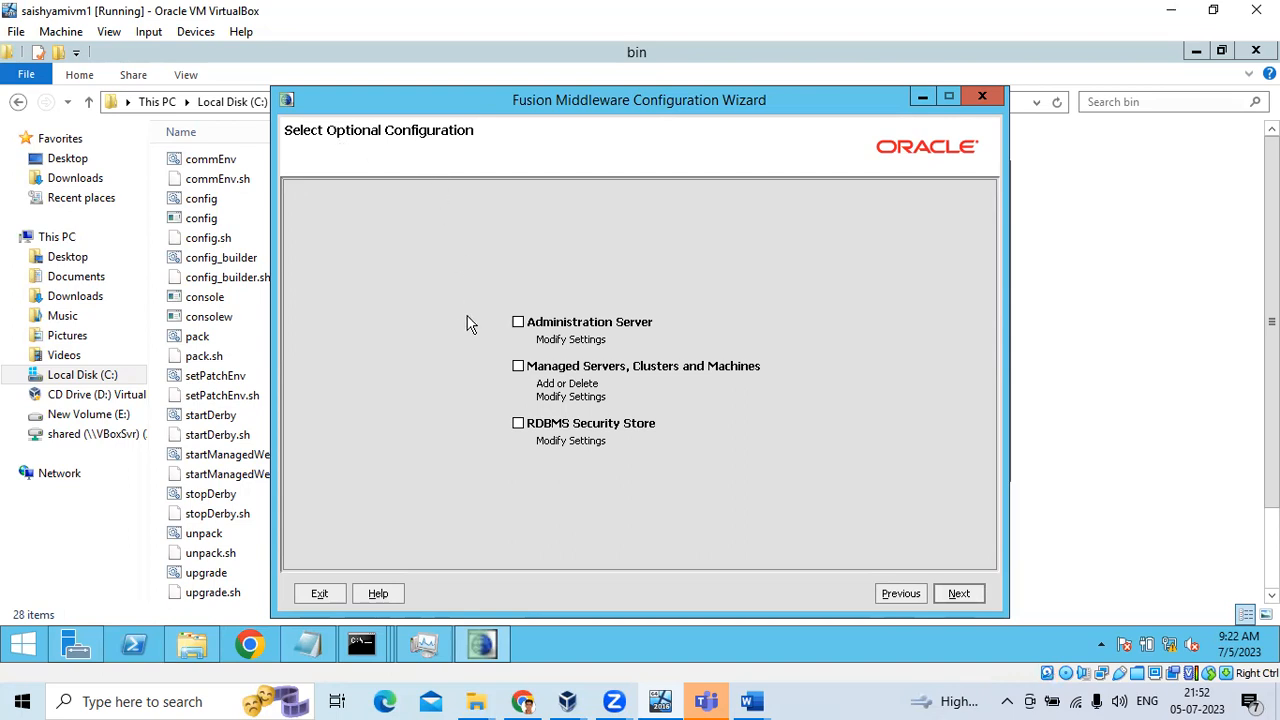
click(518, 323)
Also tick Managed Servers, Clusters and Machines, and keep AdminServer on listen port 7001
click(517, 367)
click(958, 593)
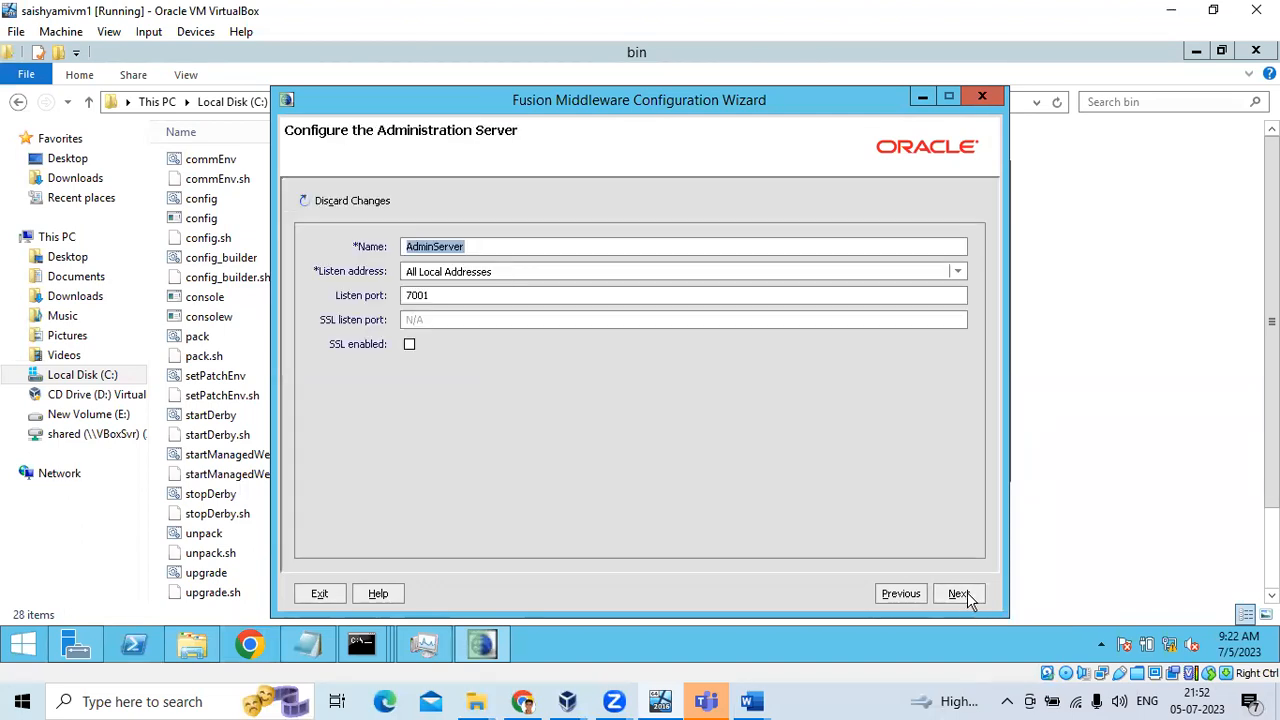
click(437, 297)
click(407, 297)
double_click(437, 297)
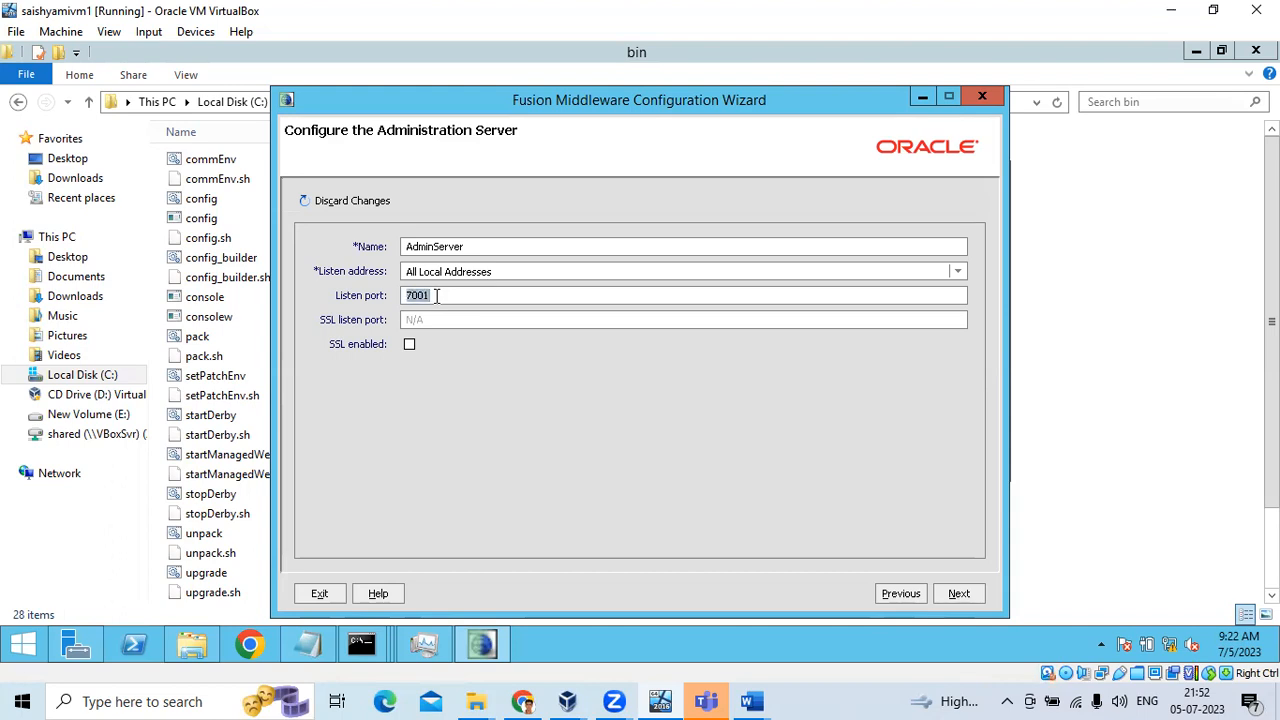
click(960, 594)
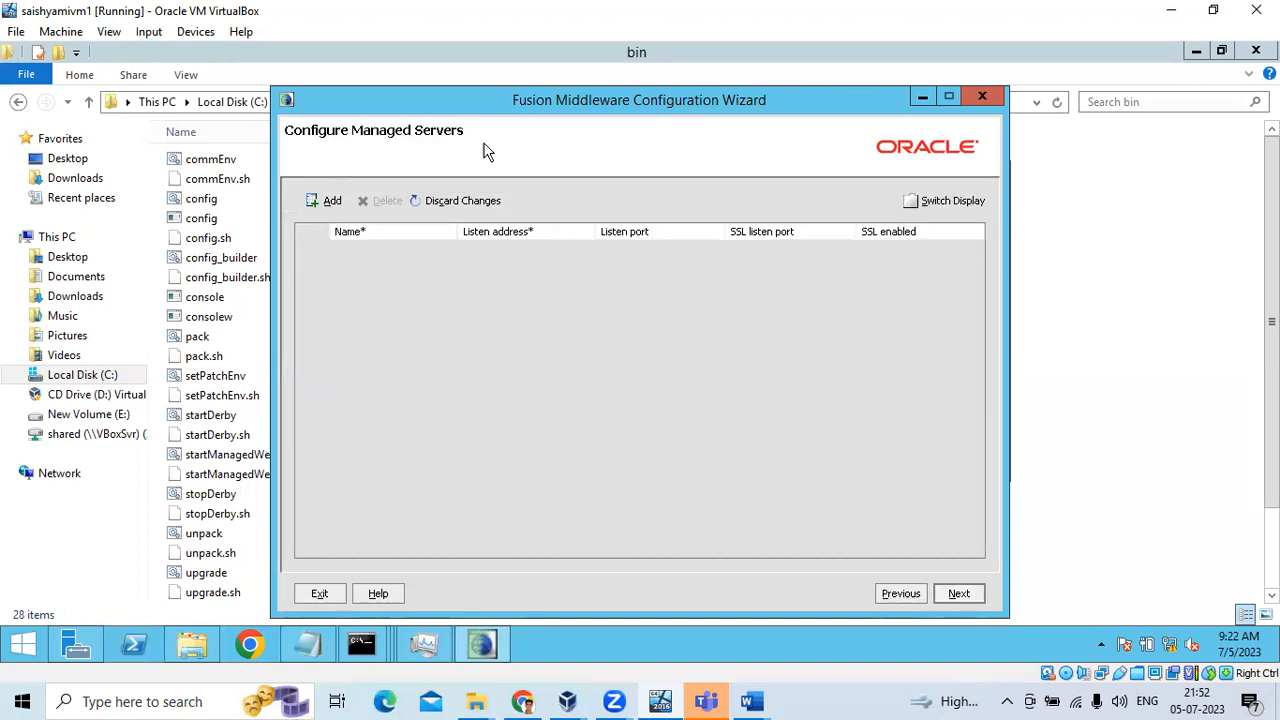
Add a first managed server named OIF_ManagedServer on port 7003
click(332, 200)
click(363, 245)
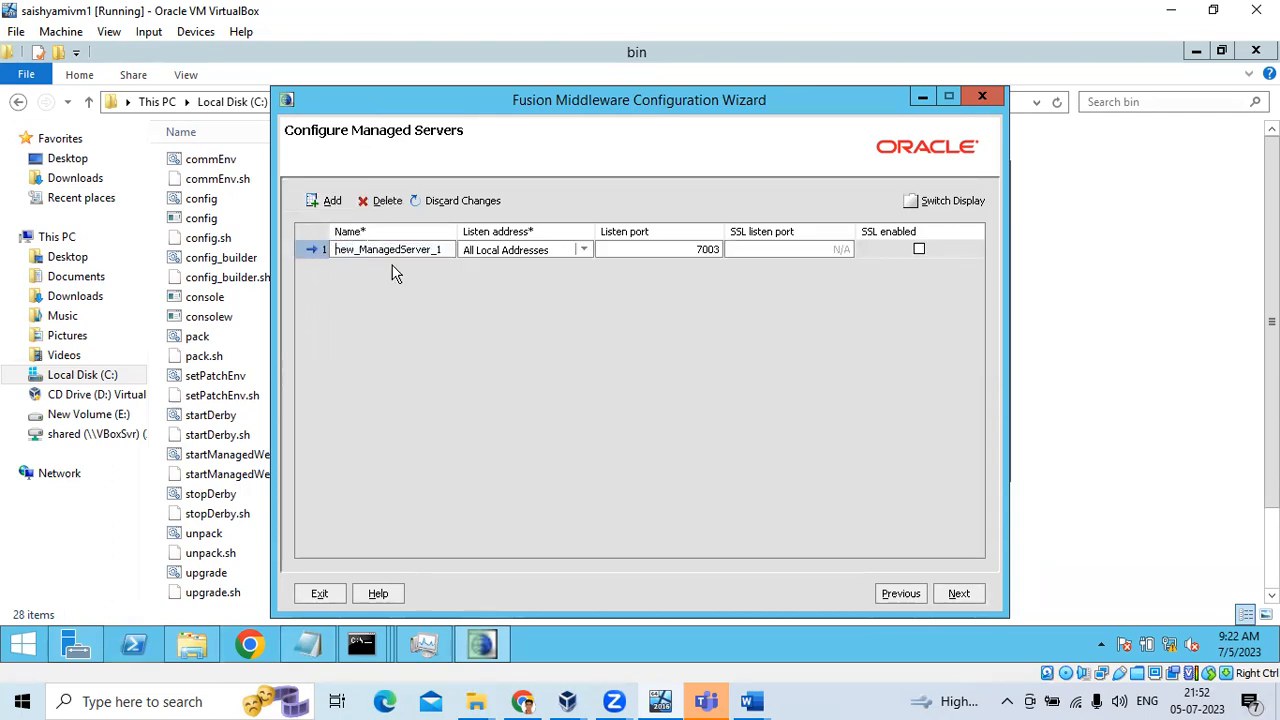
double_click(348, 245)
text(OH)
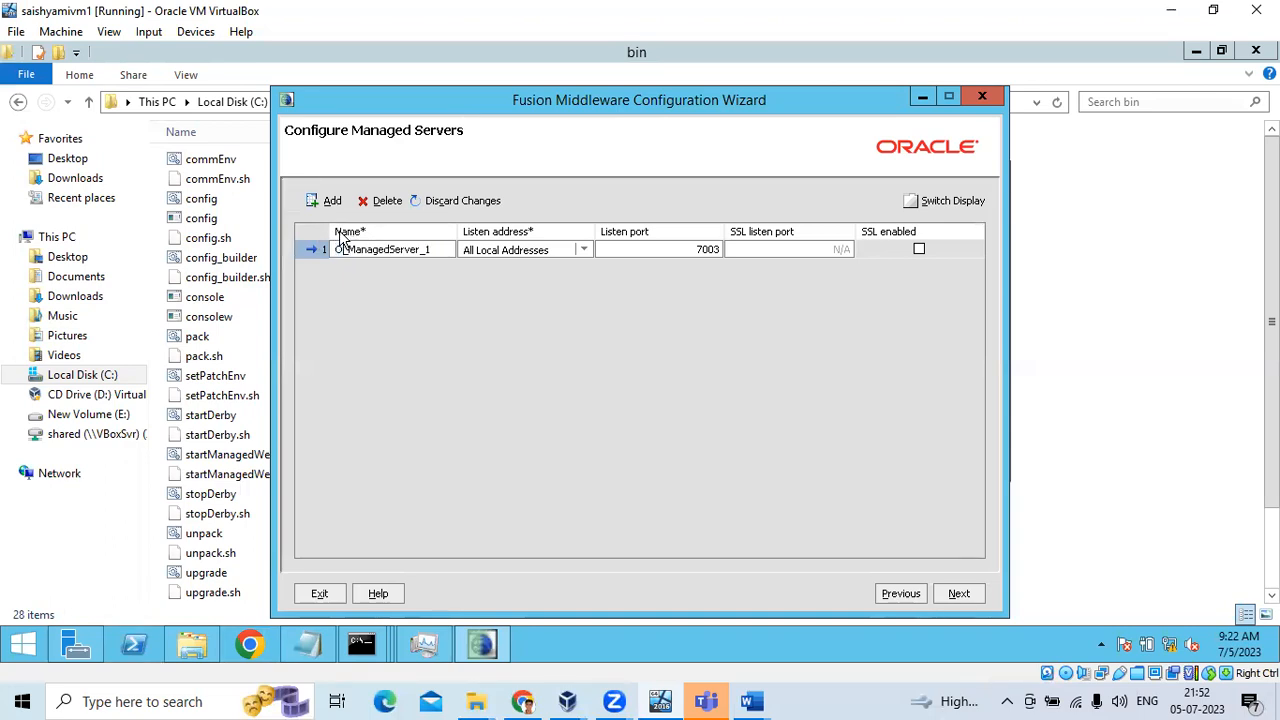
text(F)
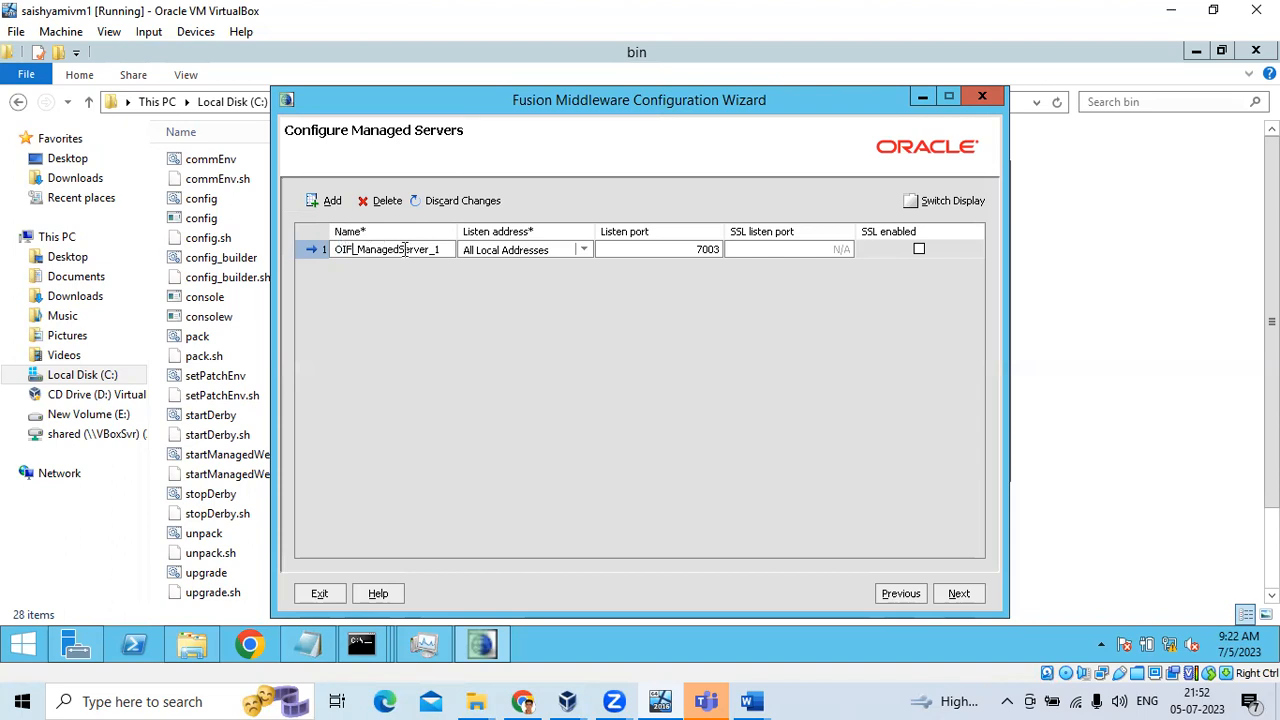
click(444, 249)
key(BackSpace)
key(BackSpace)
Add a second managed server named OID_ManagedServer on port 7004
click(329, 204)
click(353, 266)
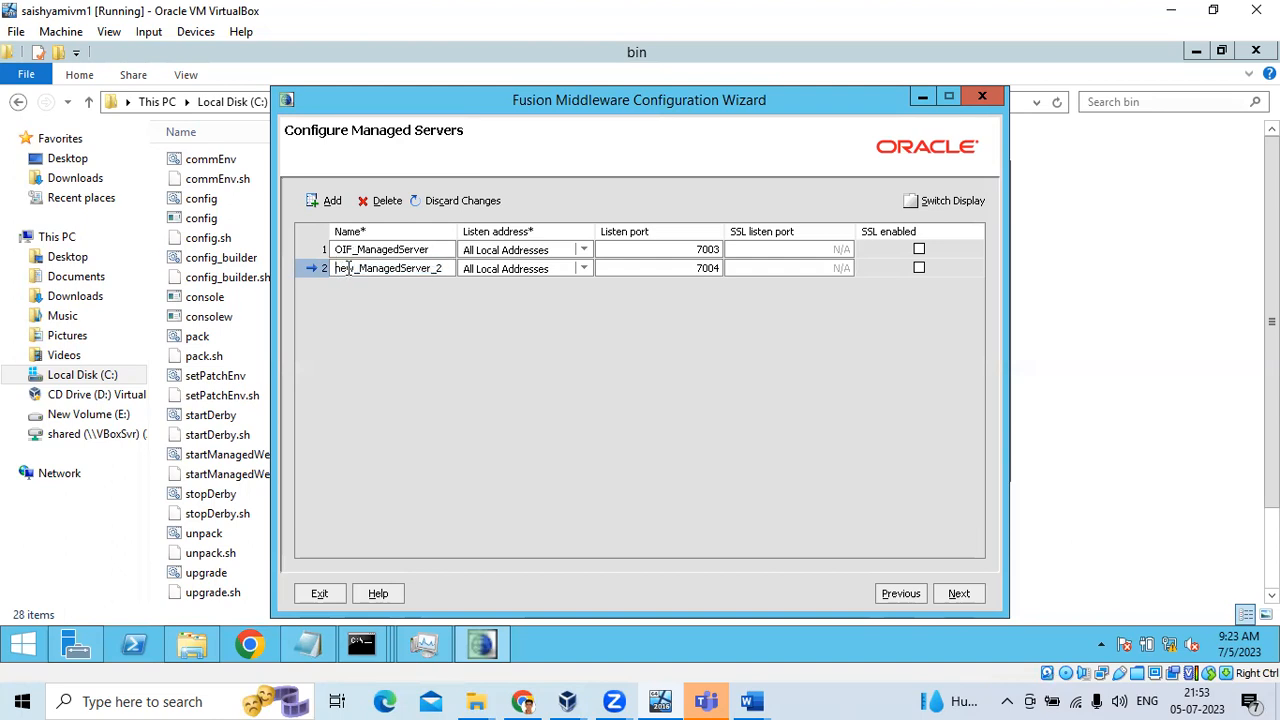
double_click(346, 268)
drag(346, 268, 326, 268)
text(OID)
click(457, 270)
key(BackSpace)
key(BackSpace)
key(BackSpace)
text(R)
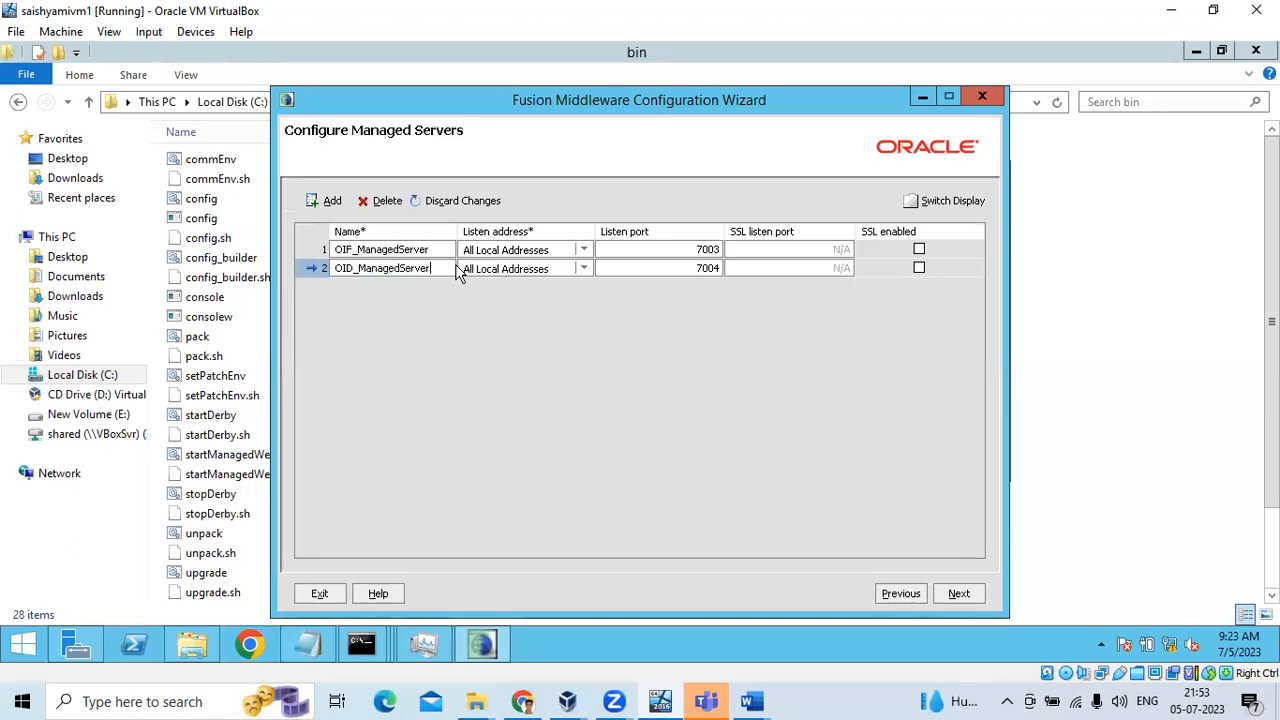
click(958, 594)
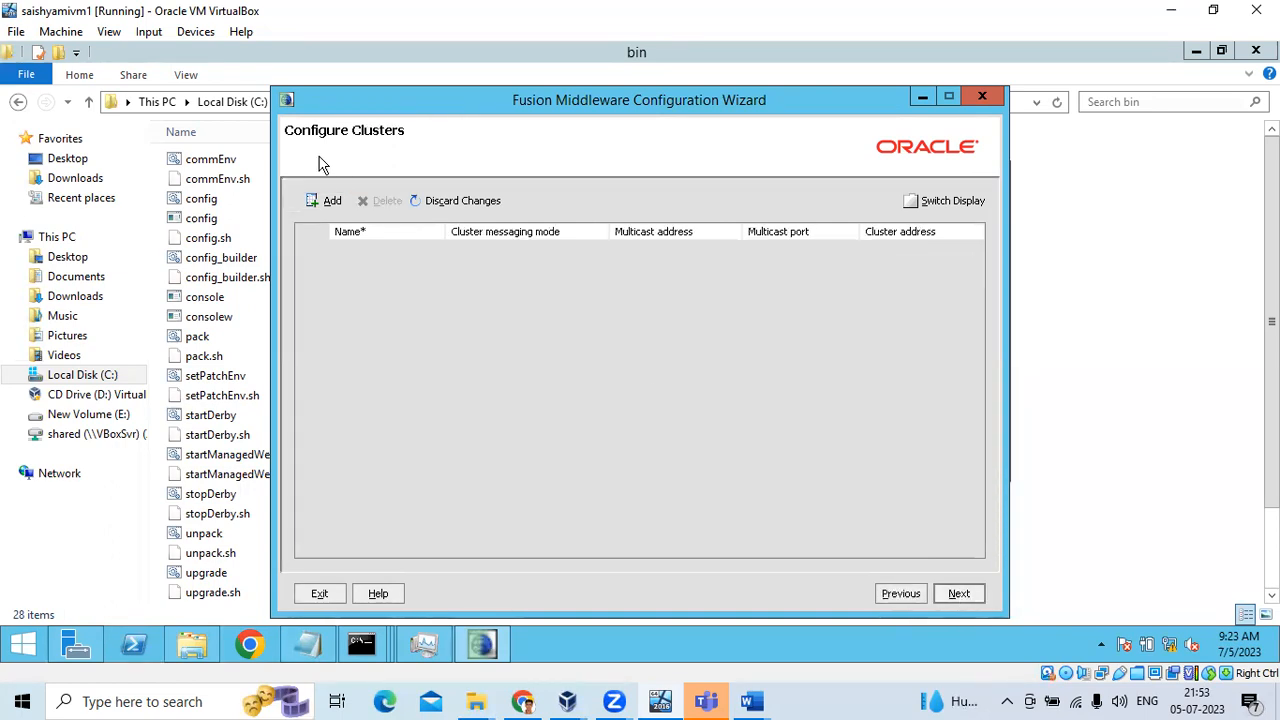
Skip clusters and machines, review the summary, create IDM_domain_IDP, and finish with Admin Server starting
click(962, 594)
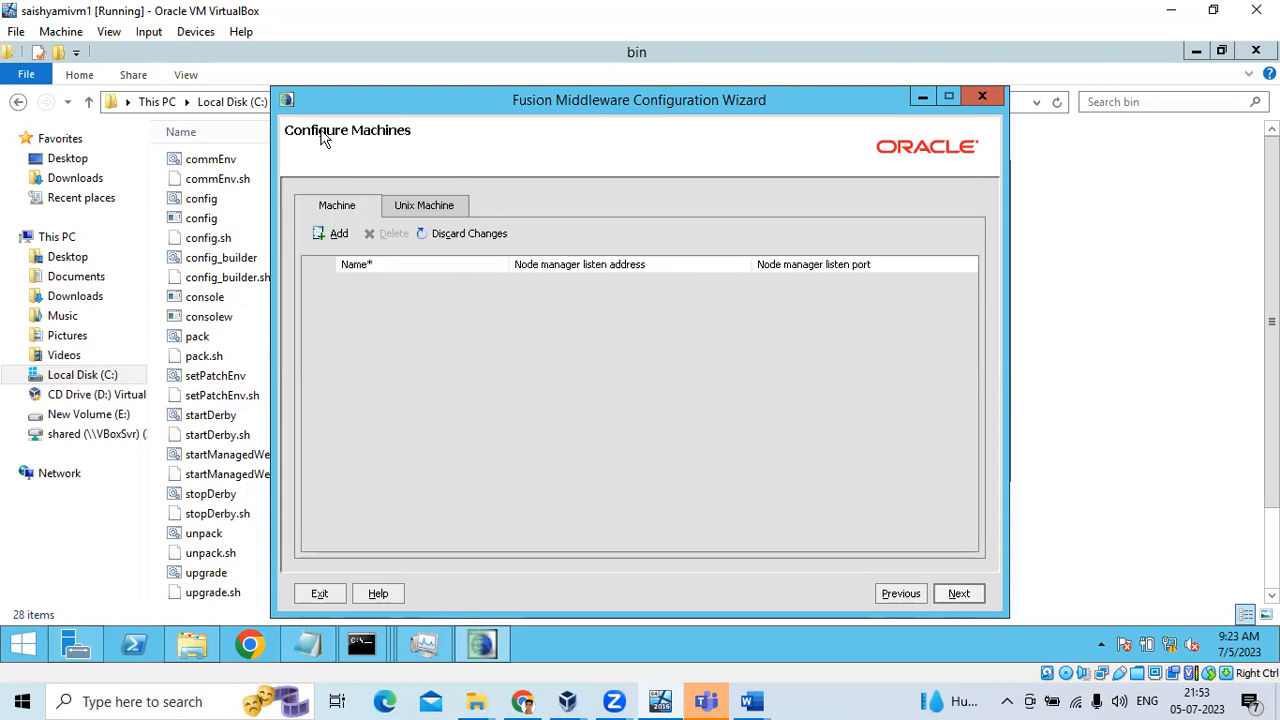
click(962, 594)
click(962, 594)
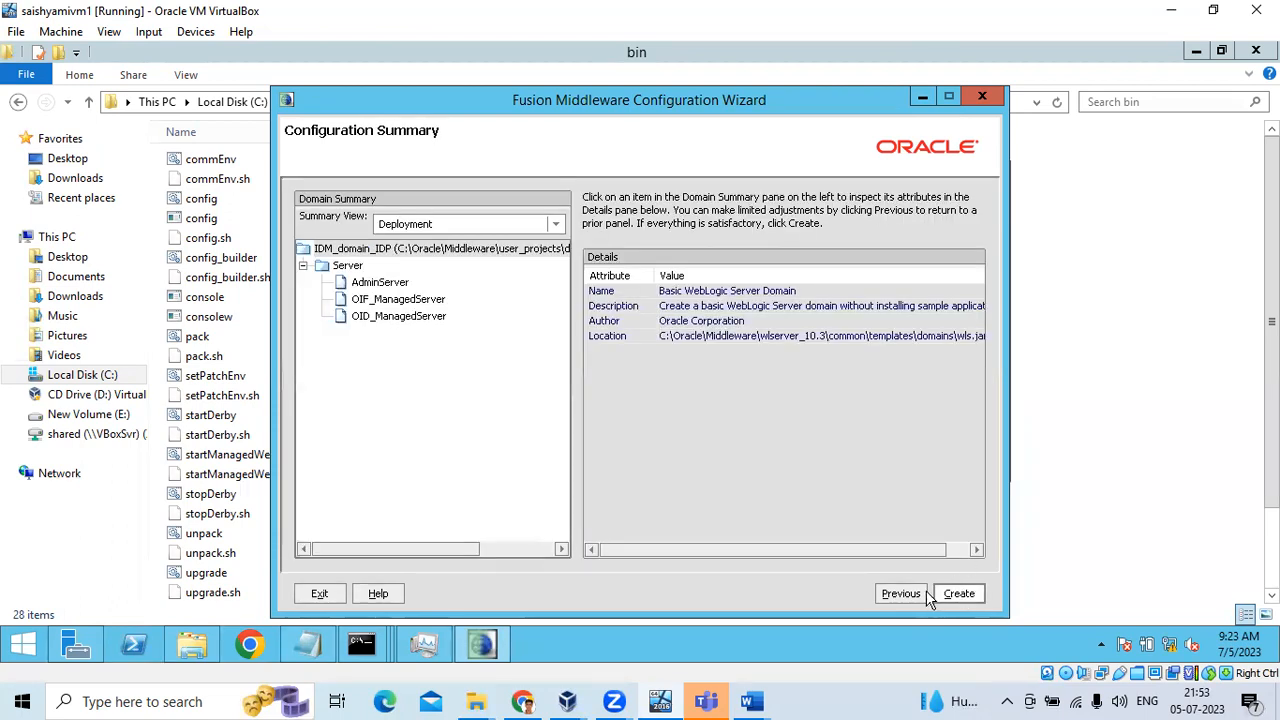
click(912, 594)
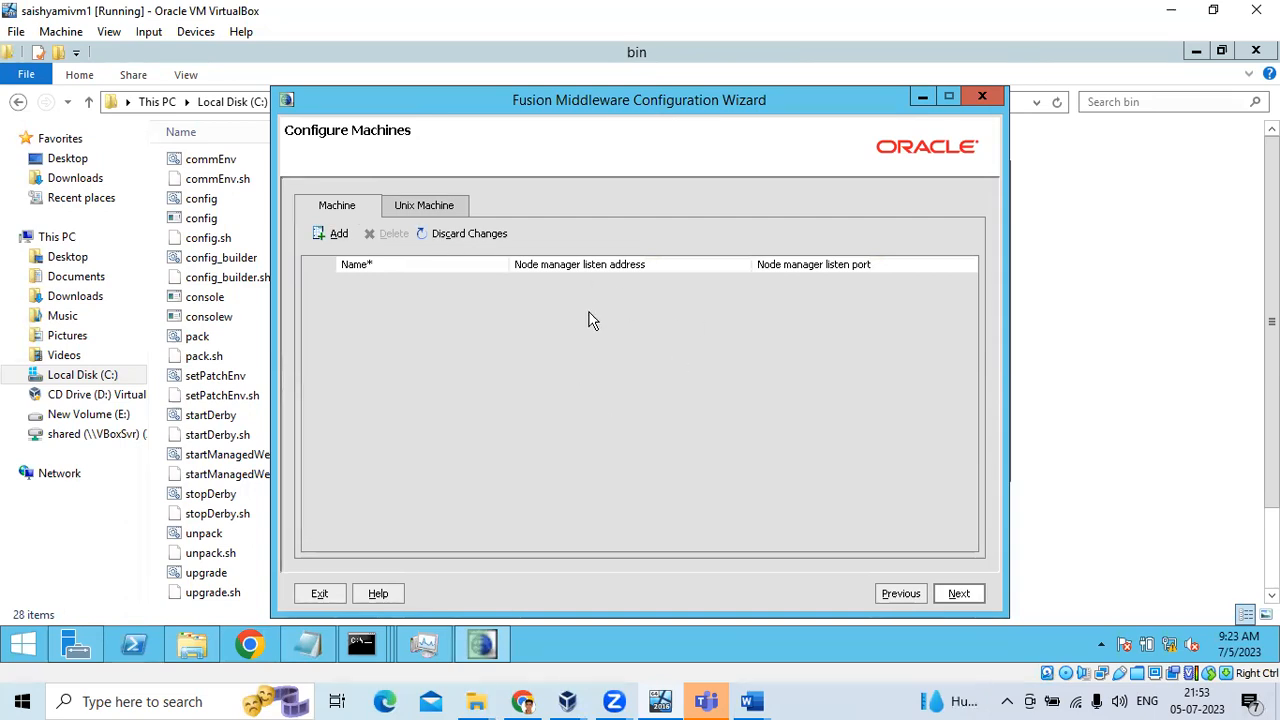
click(976, 594)
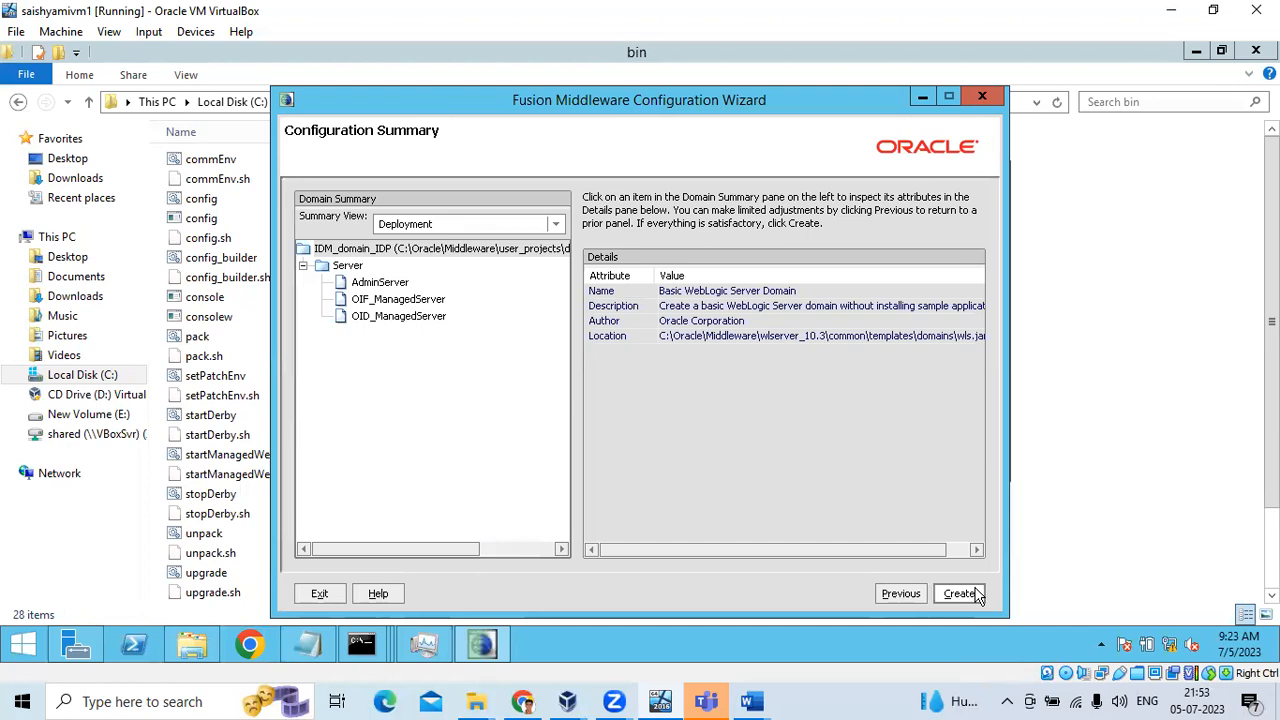
click(977, 594)
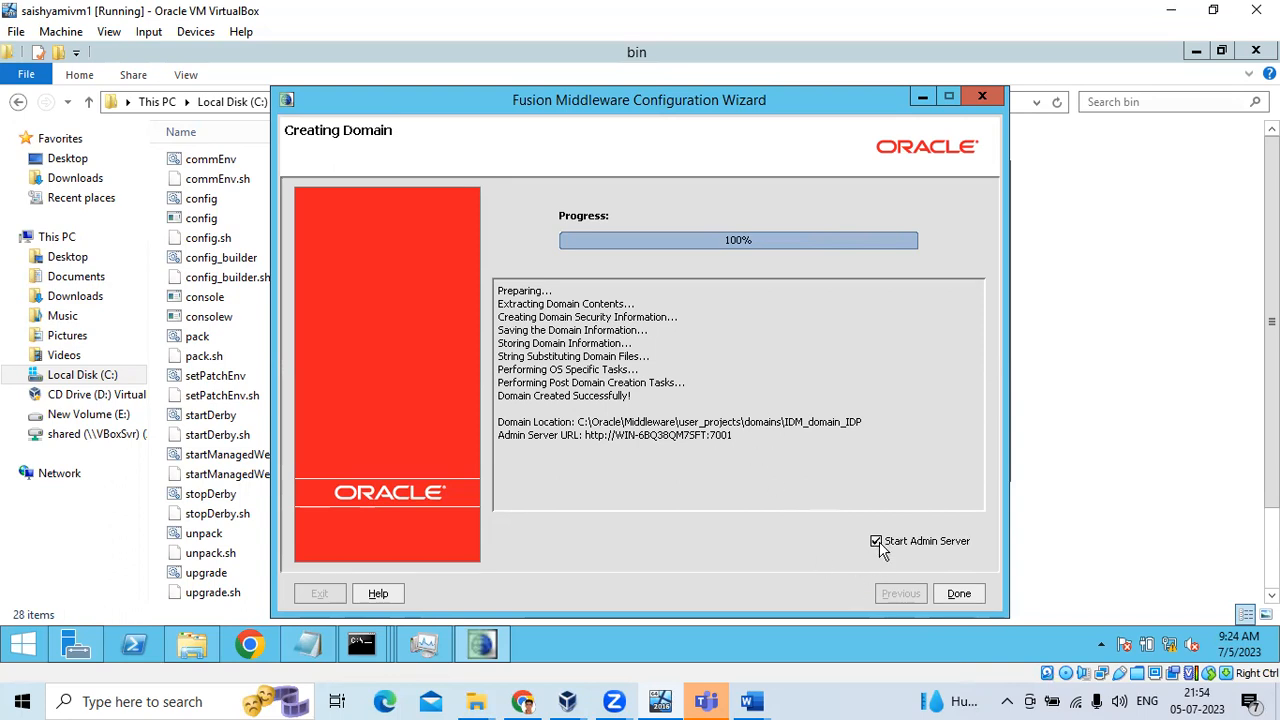
click(960, 594)
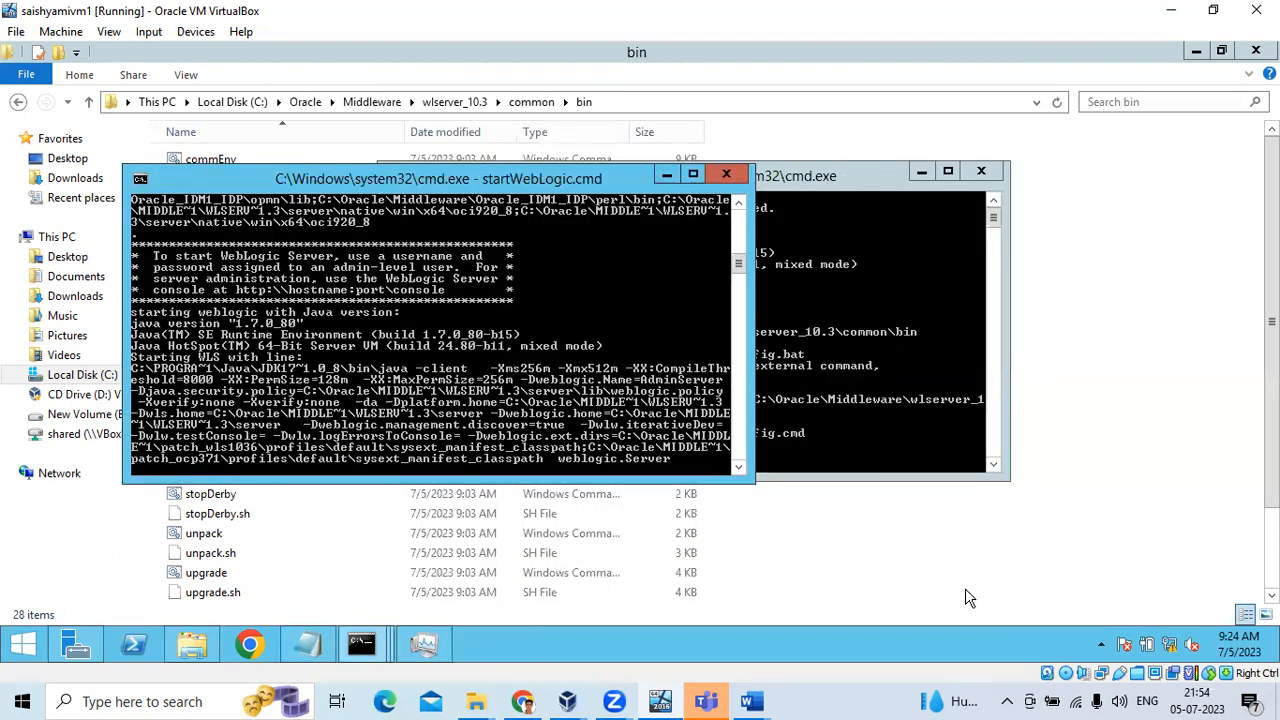
Launch Google Chrome, then bring the startWebLogic.cmd console back to the front
click(258, 645)
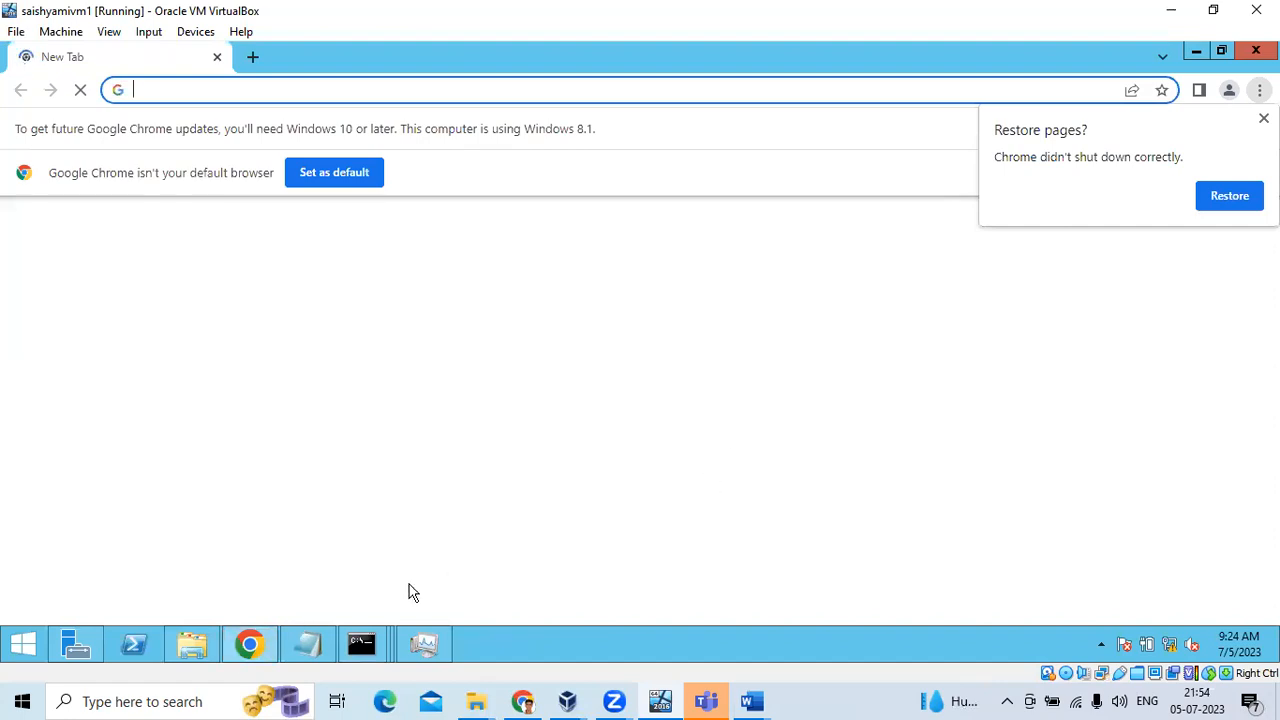
mouse_move(360, 647)
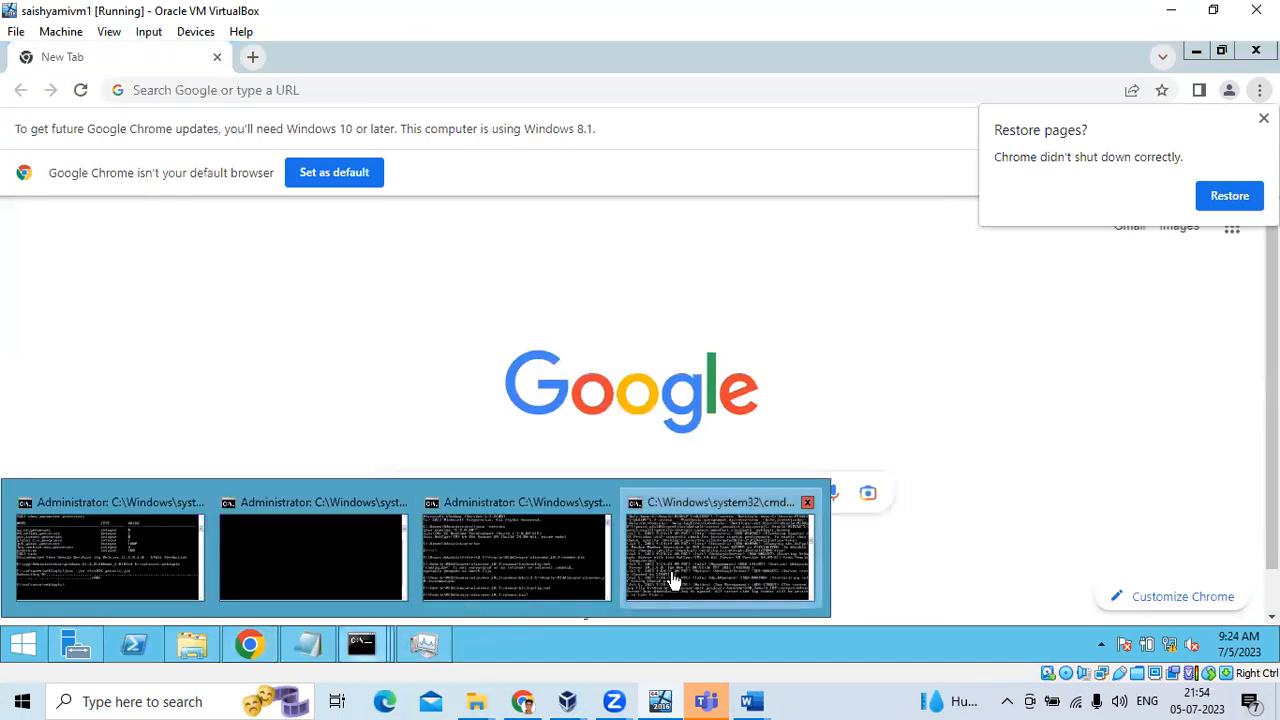
click(674, 578)
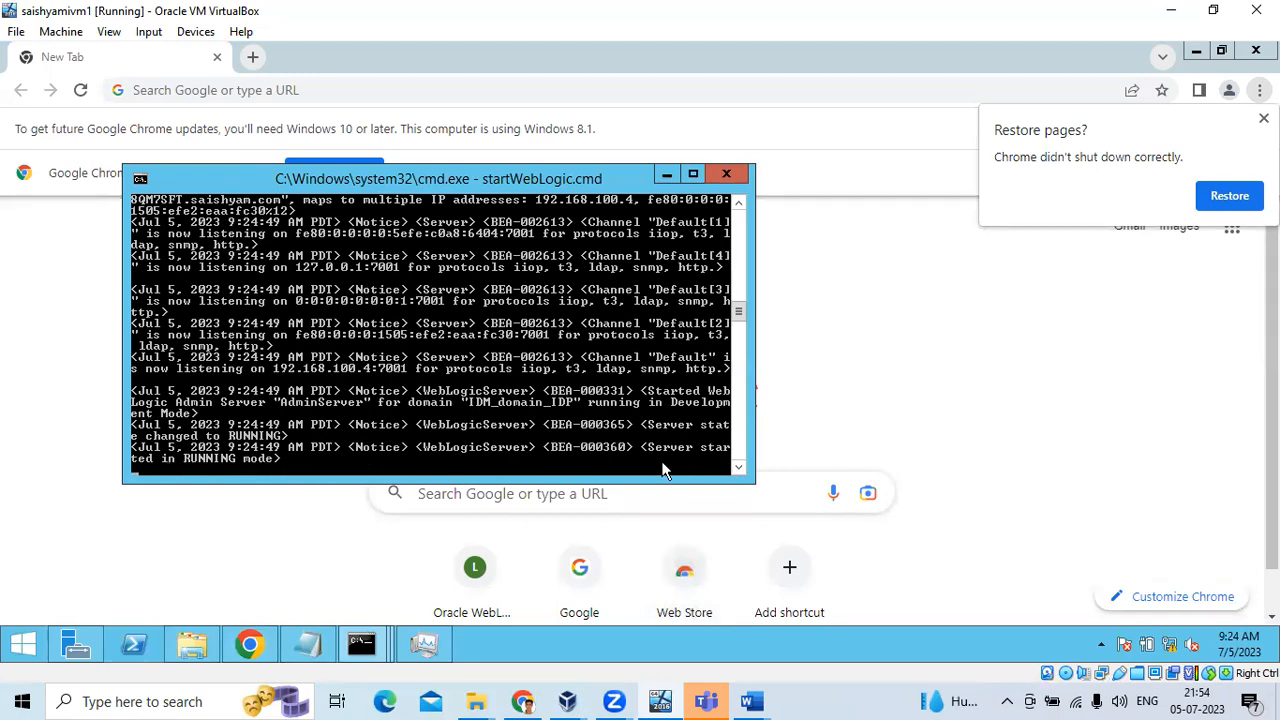
Restore Chrome's earlier tabs, load localhost:7001/console, then bring the startWebLogic server log forward
click(1230, 196)
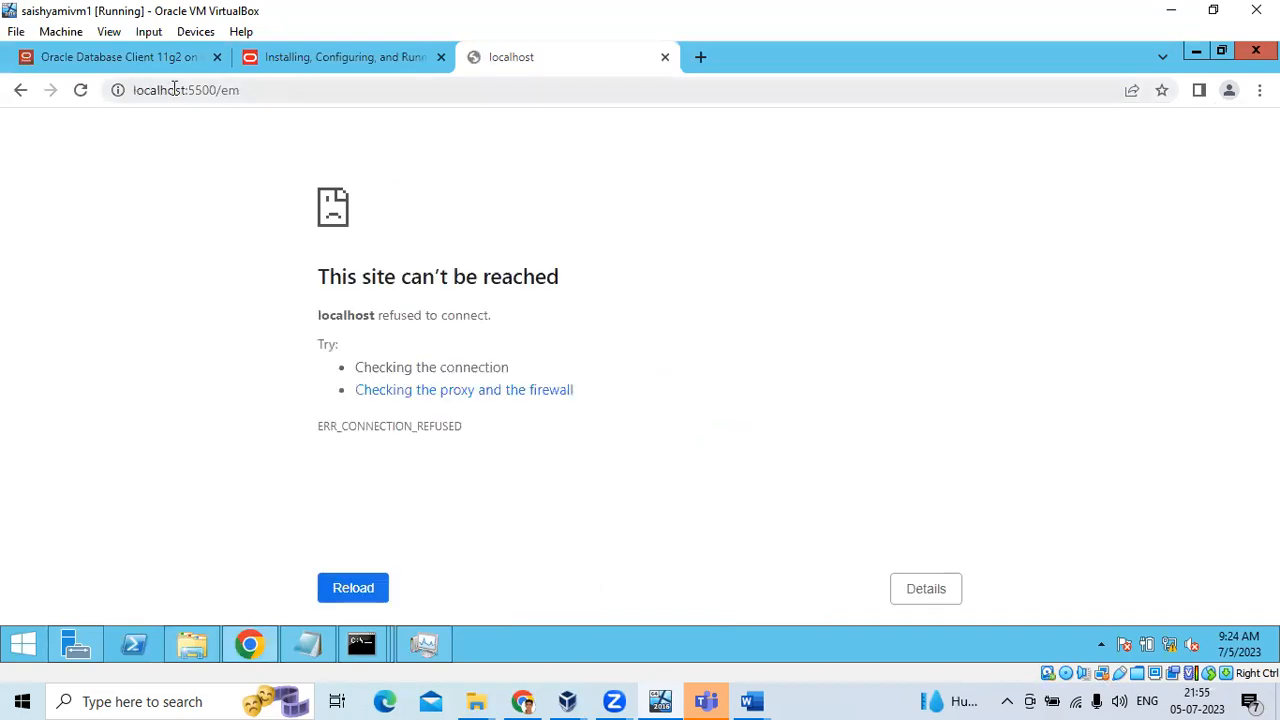
drag(194, 90, 251, 90)
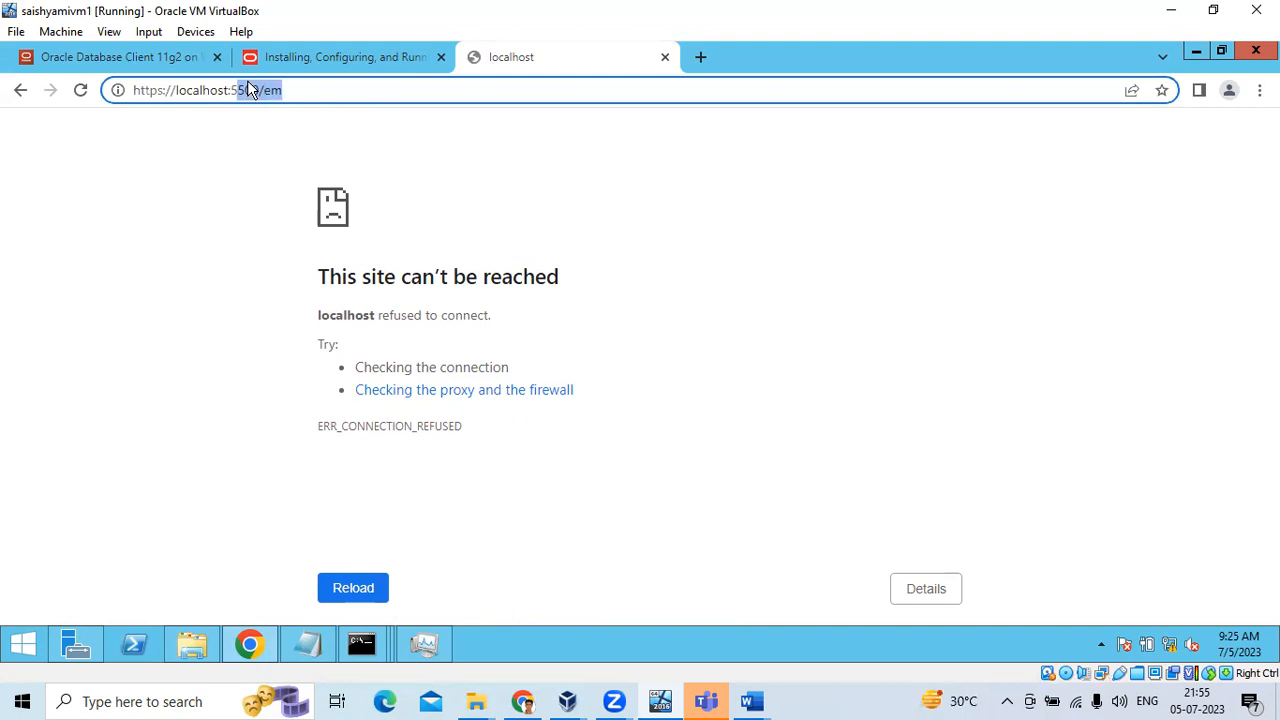
key(BackSpace)
key(BackSpace)
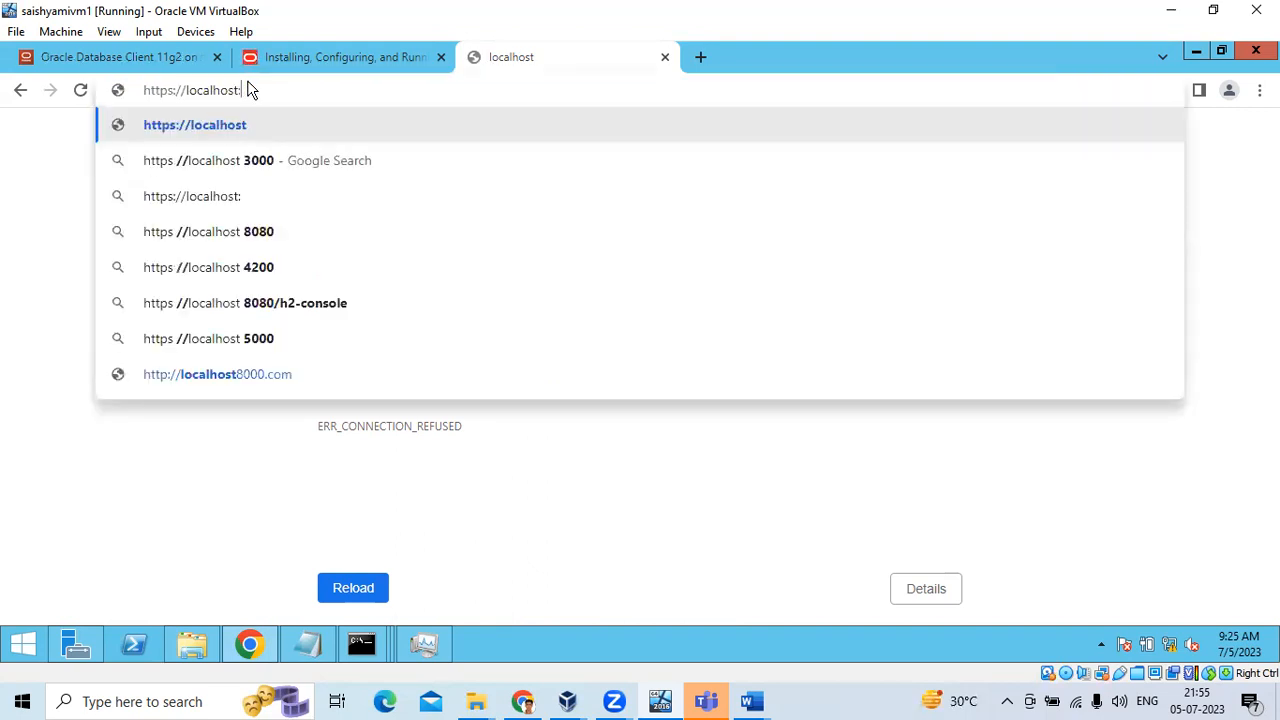
text(7001/console)
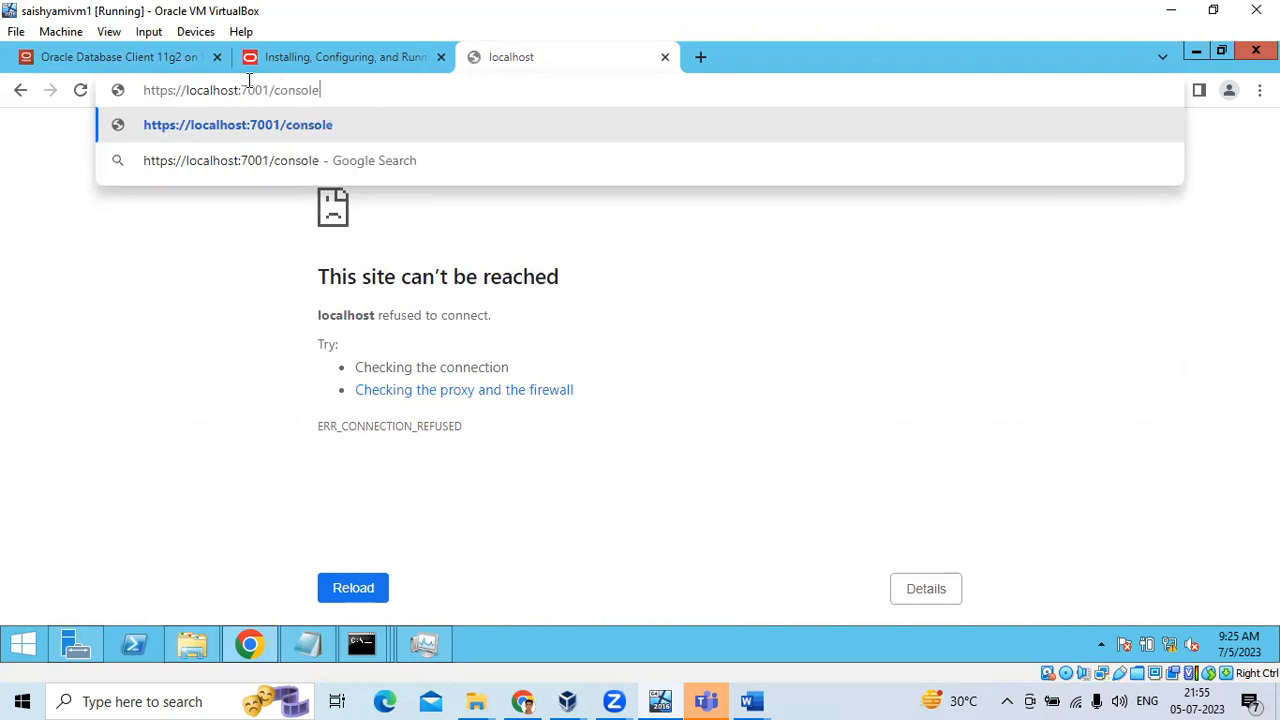
key(Return)
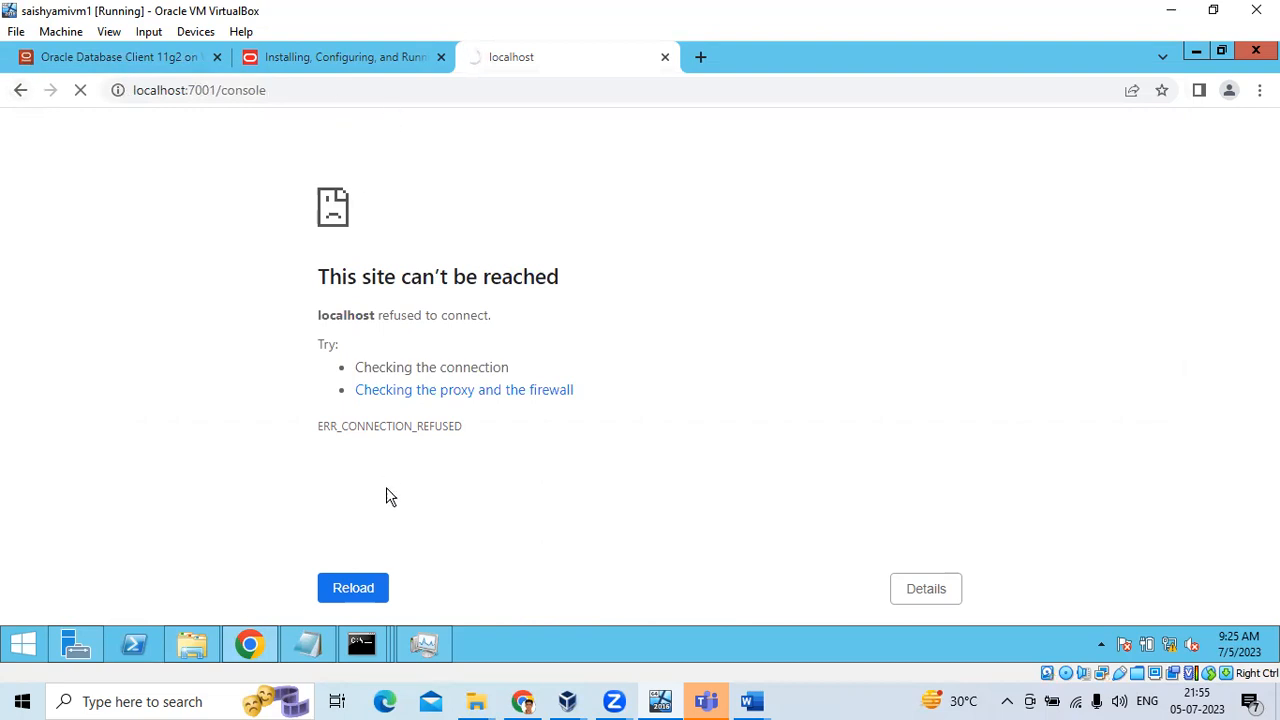
mouse_move(341, 656)
click(718, 580)
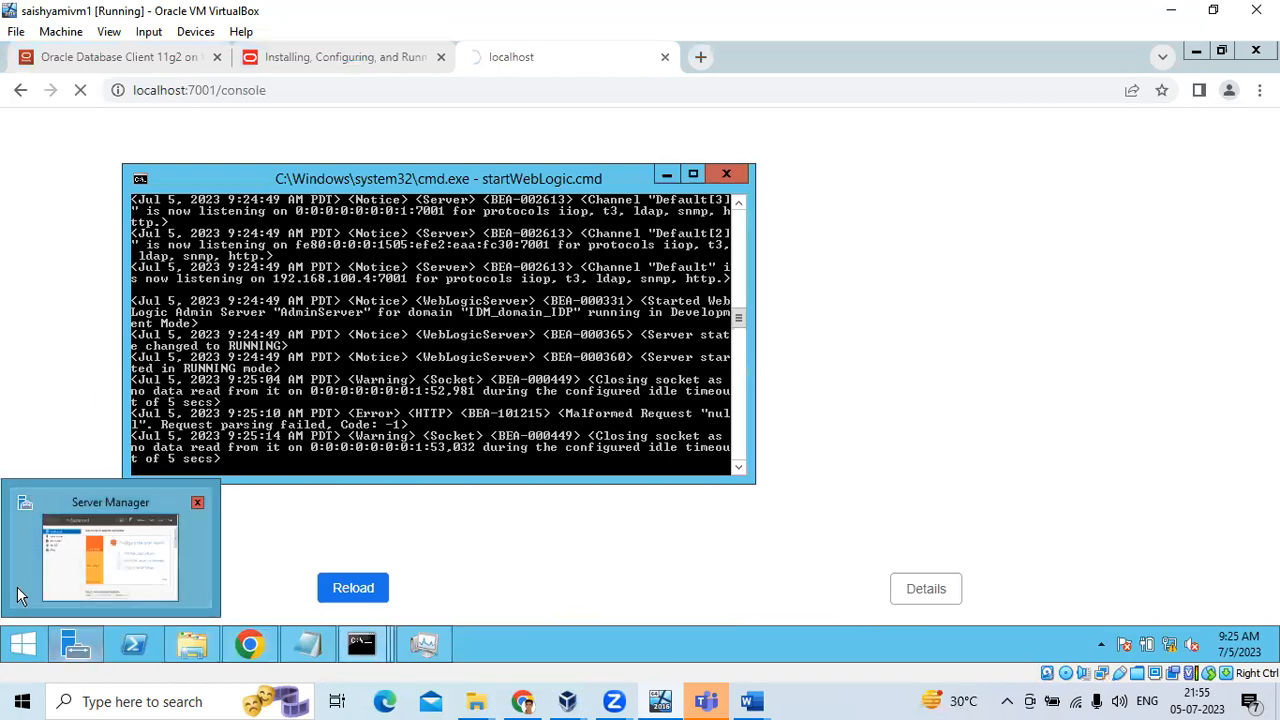
Open the system properties for This PC from the Start screen
click(17, 645)
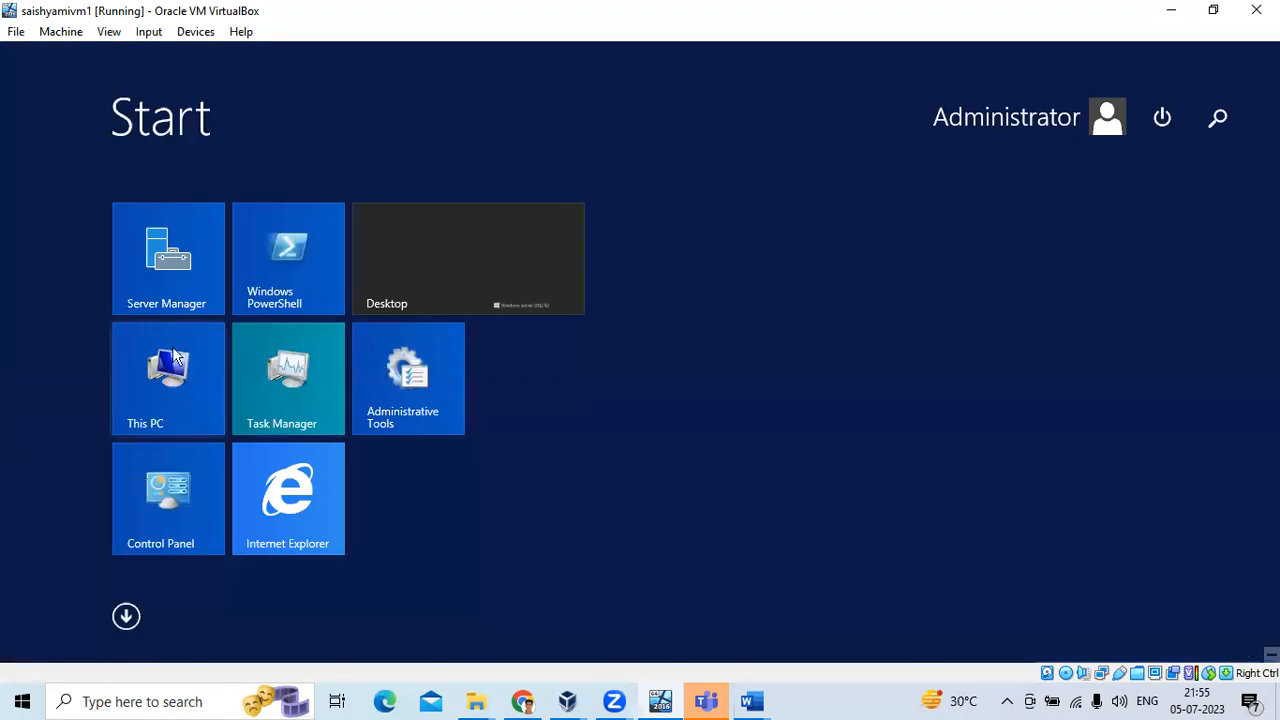
click(137, 412)
right_click(158, 414)
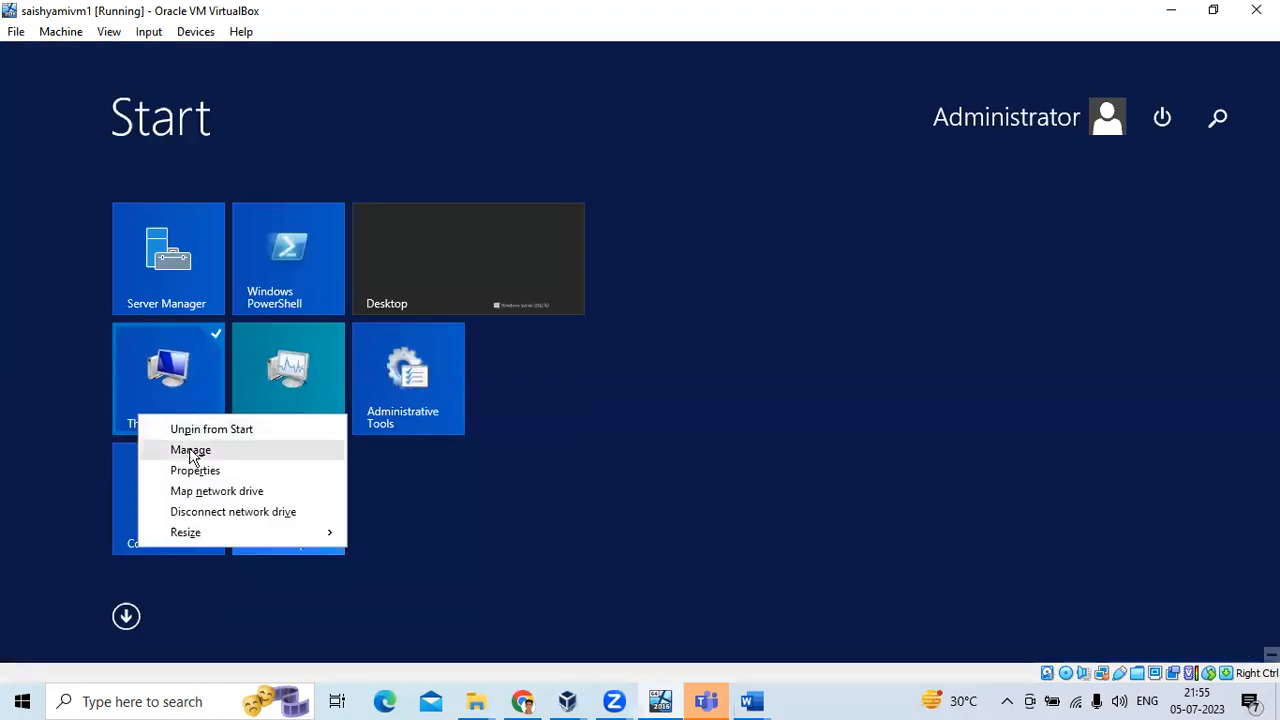
click(192, 469)
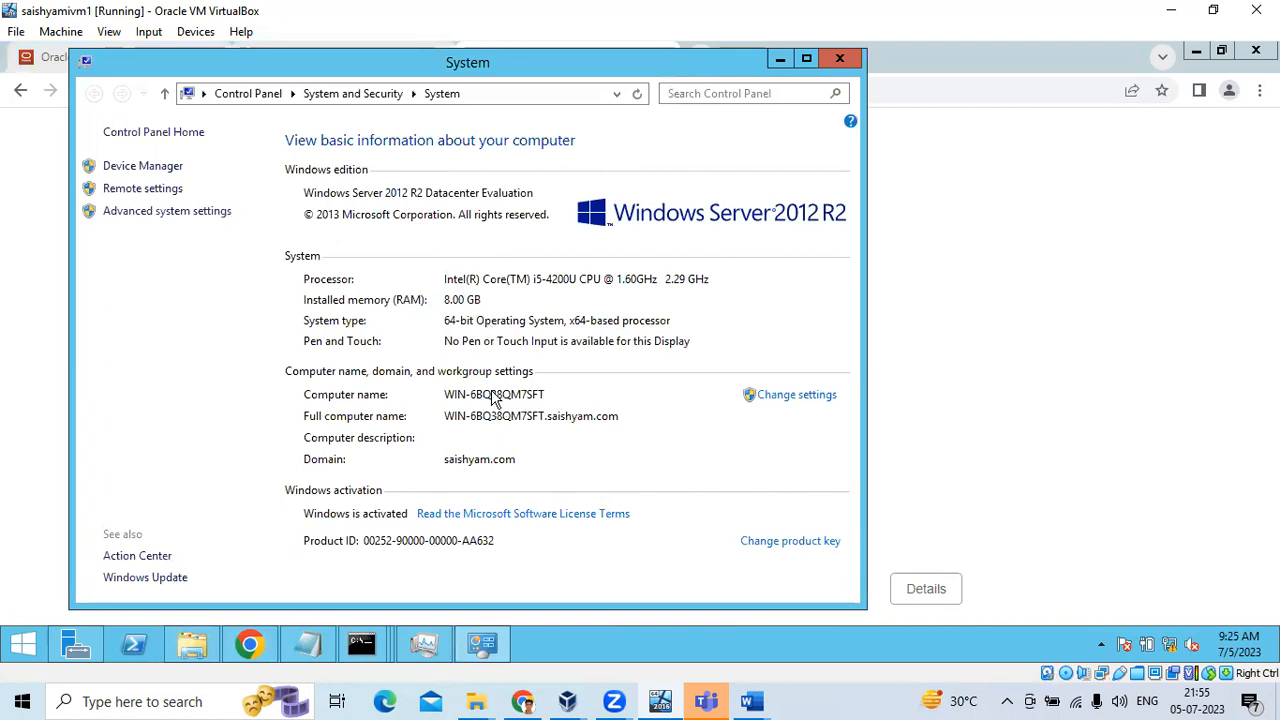
Add blank lines at the top of the Installation Notes document
click(307, 644)
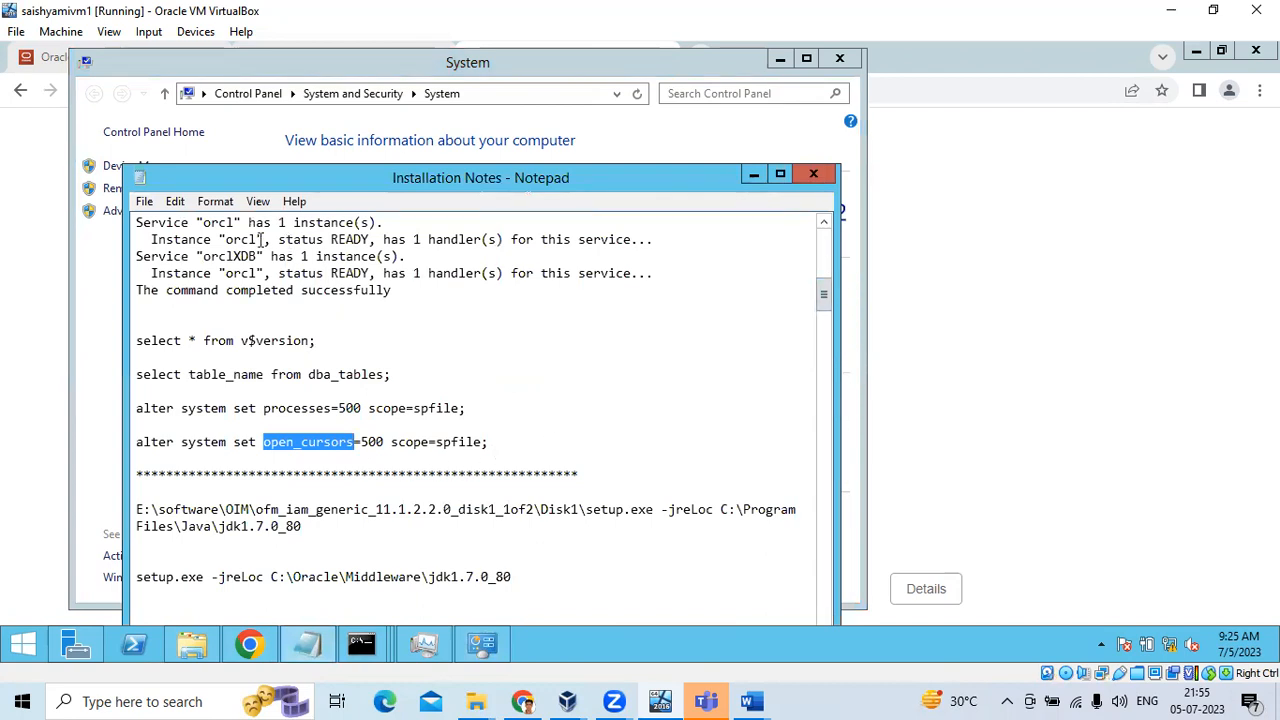
scroll(247, 272, up, 12)
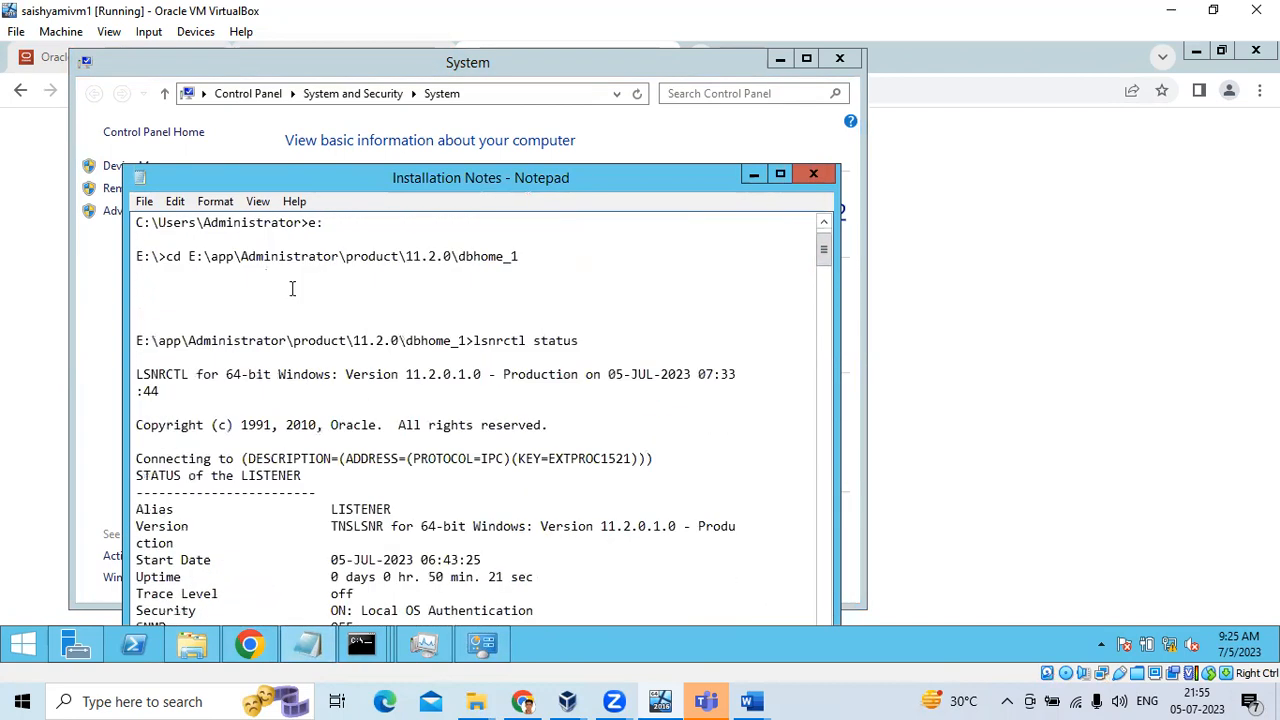
click(134, 222)
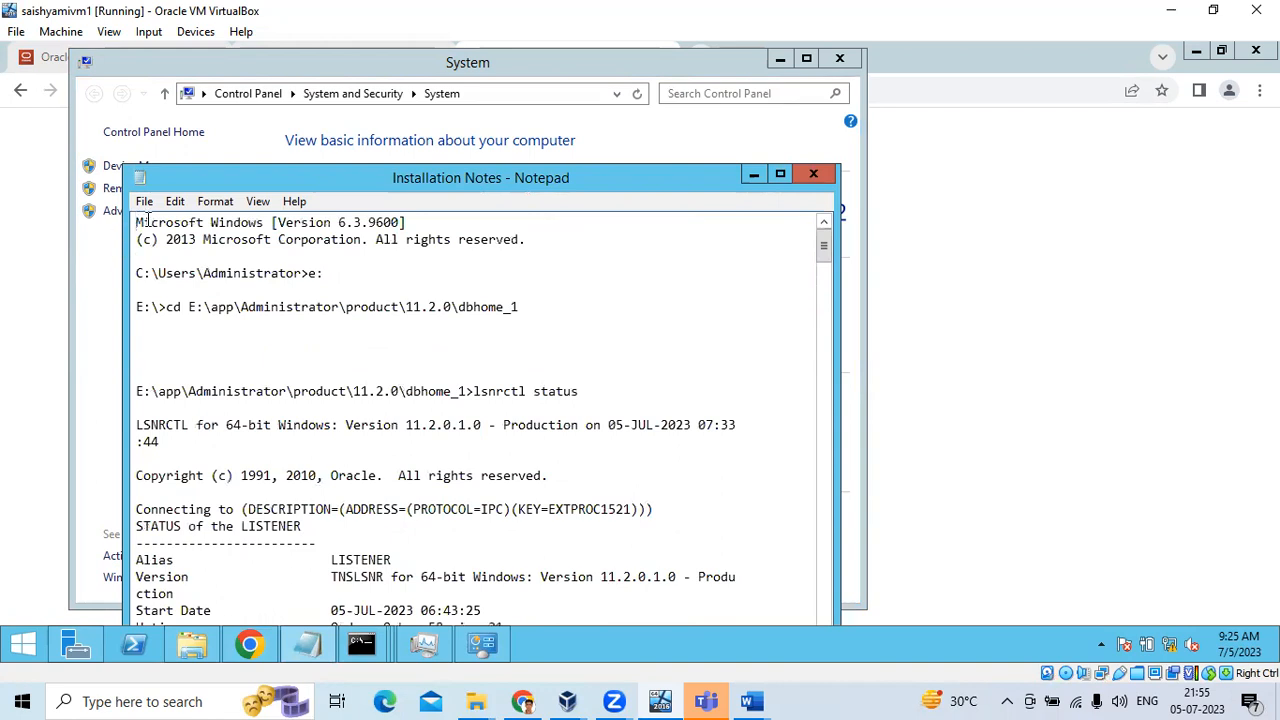
key(Return)
key(Return)
key(Up)
key(Up)
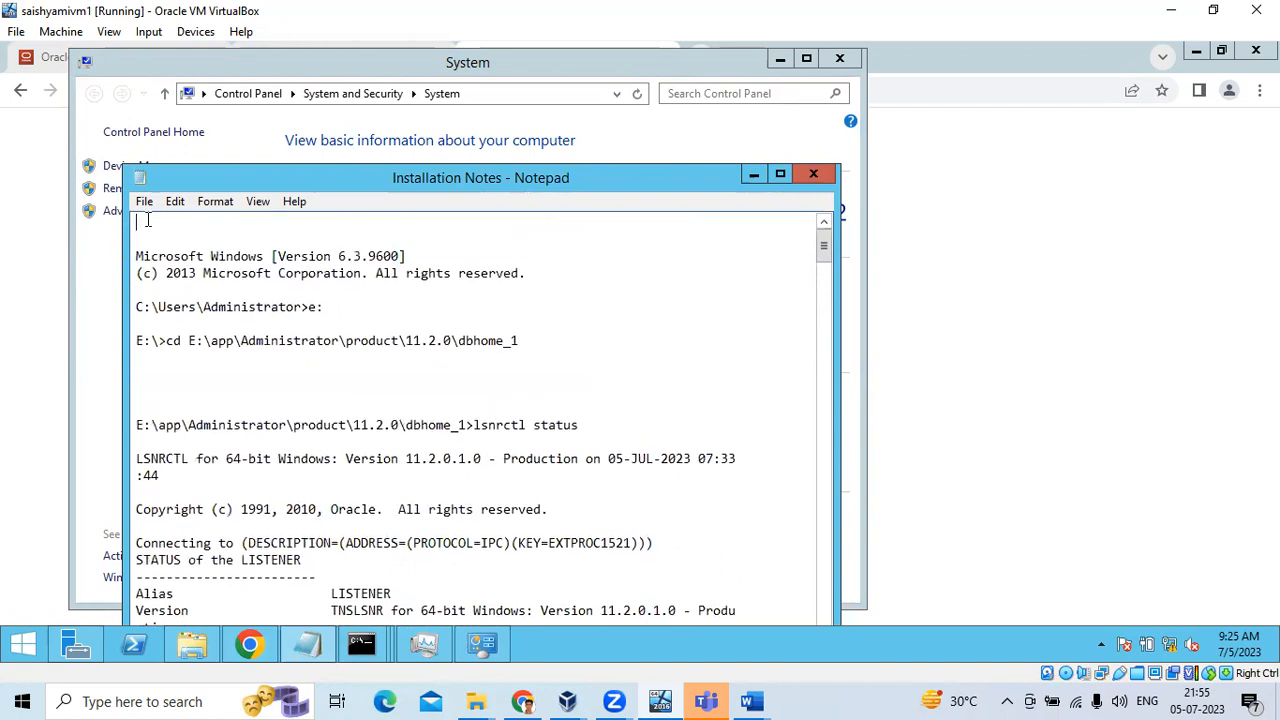
Bring up the System window showing the computer name, then return to the notes
click(248, 648)
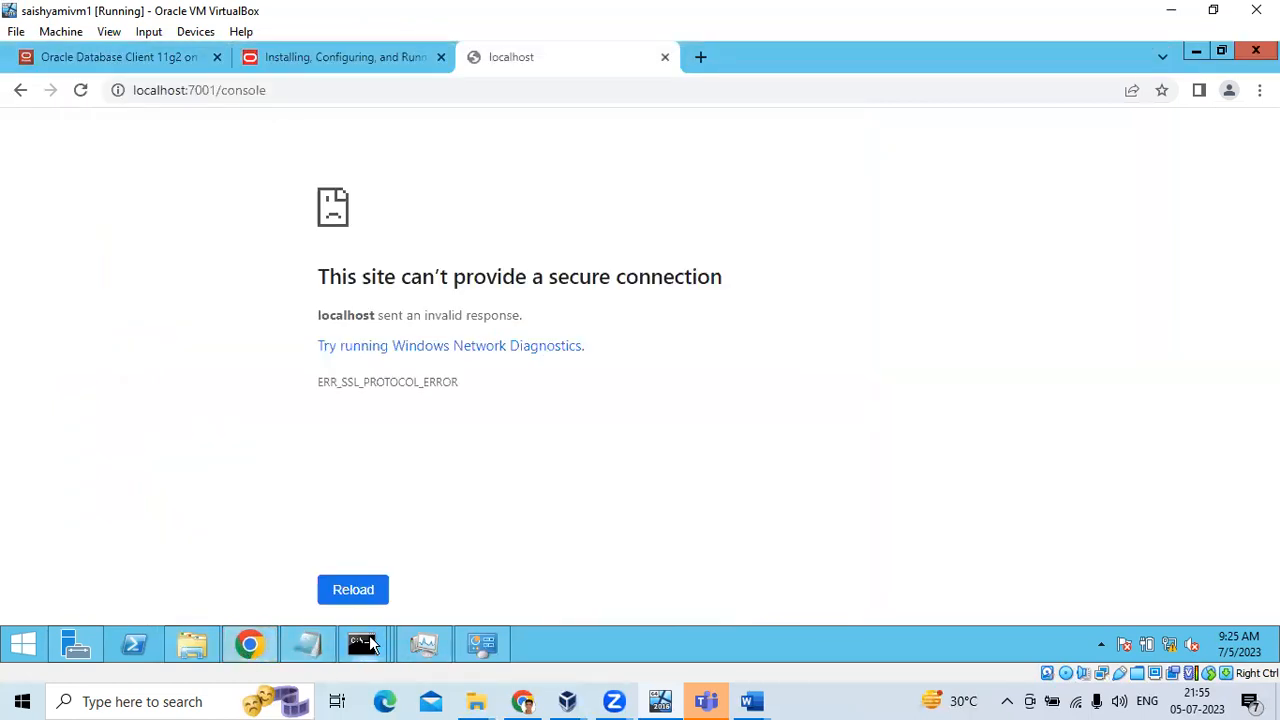
click(430, 647)
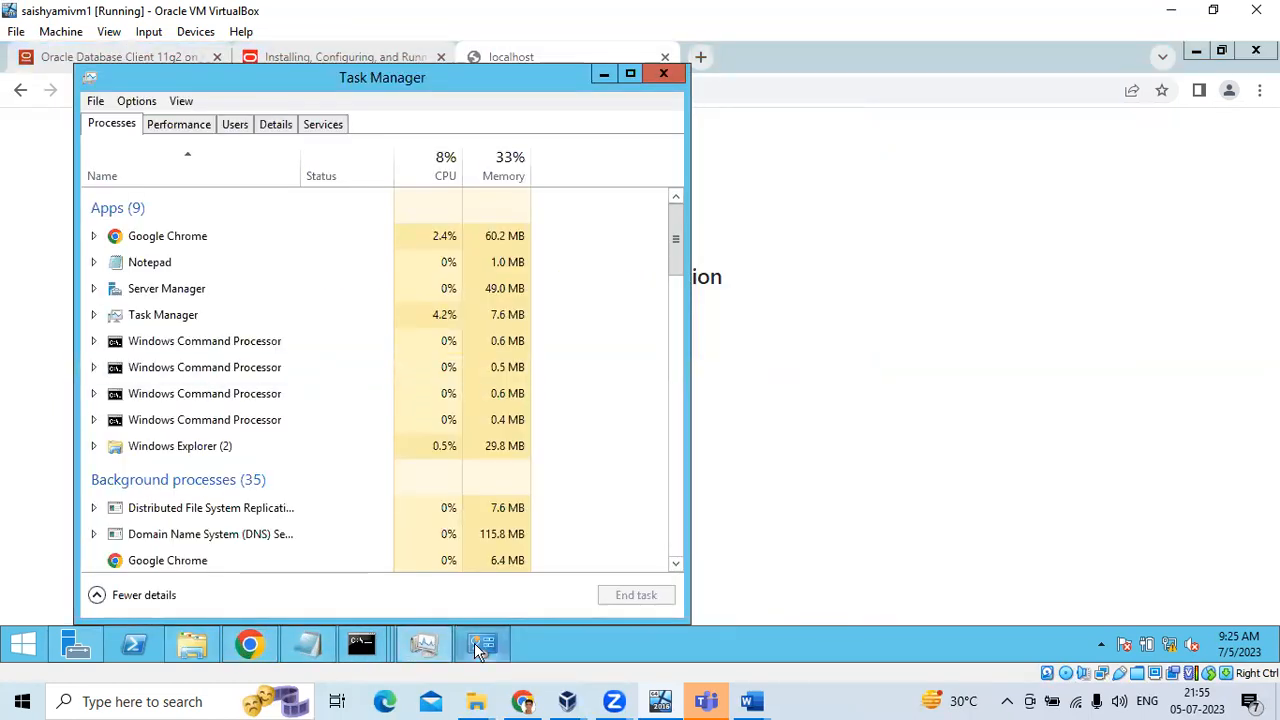
click(478, 644)
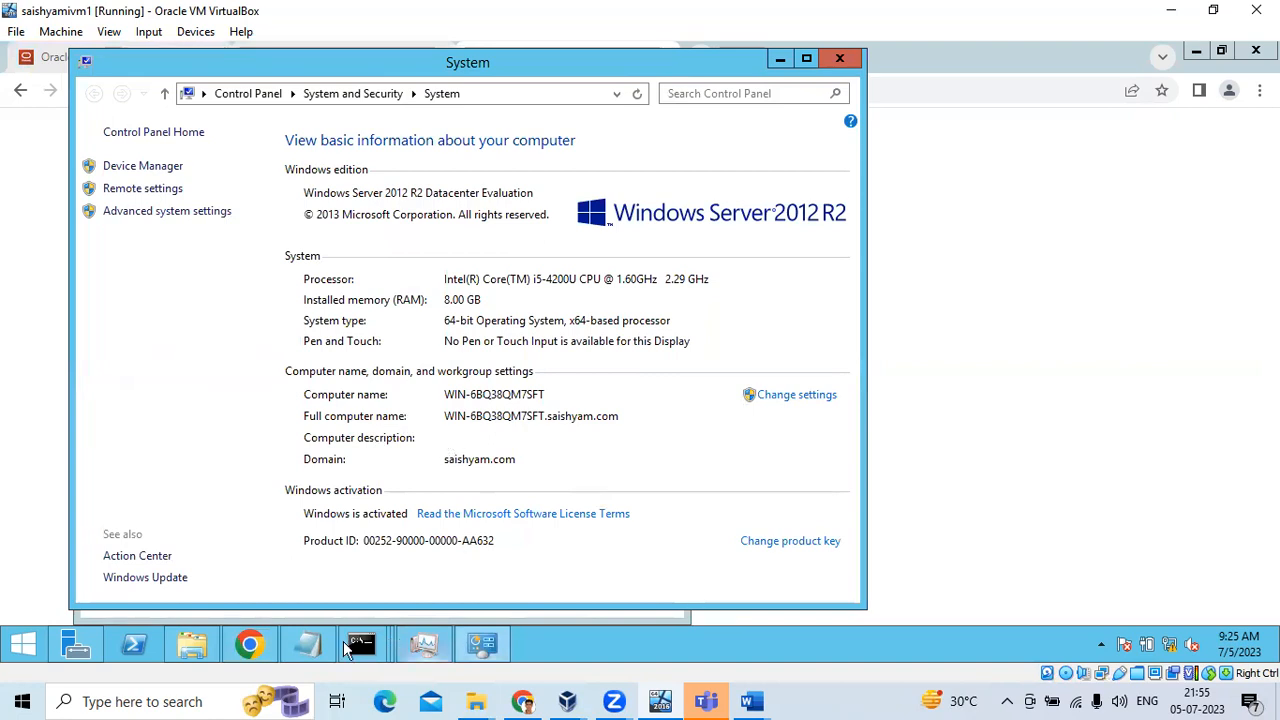
click(318, 645)
Type WIN-6BQ38QM7SFT on the first line, checking each part against the System window
text(wi)
key(BackSpace)
key(BackSpace)
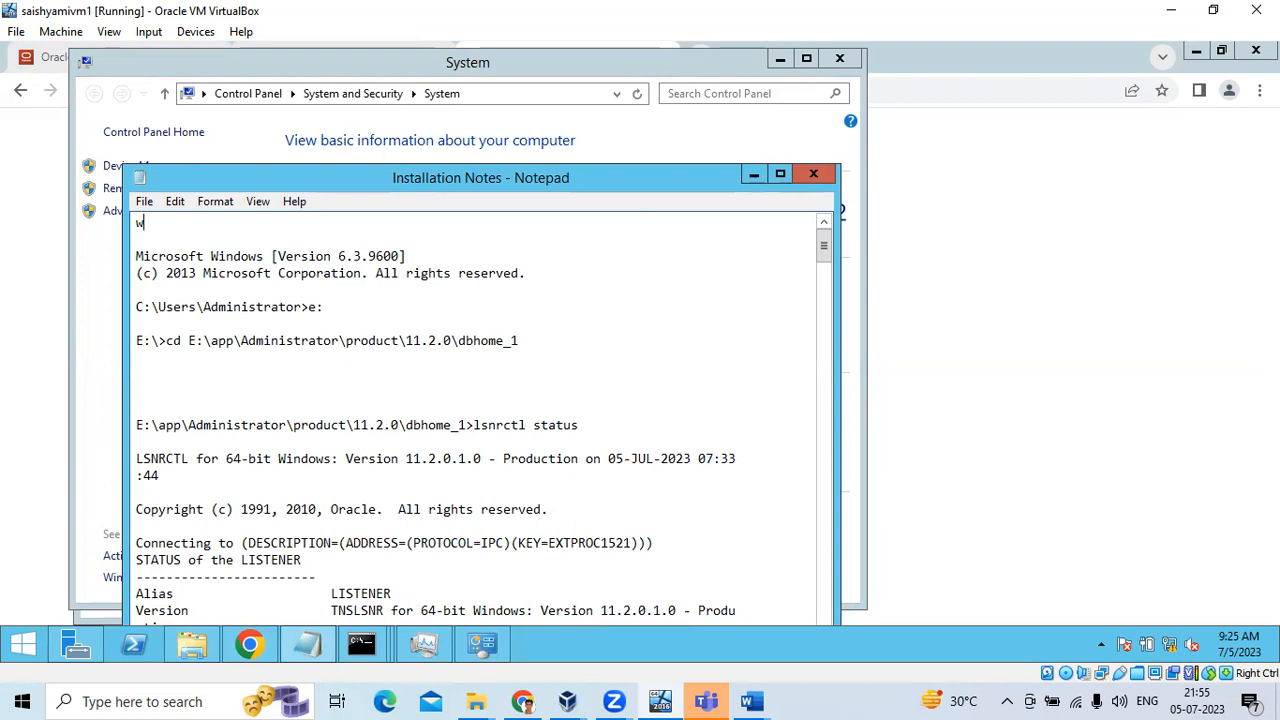
text(WIN-)
key(alt+Tab)
key(alt+Tab)
text(6BO)
key(alt+Tab)
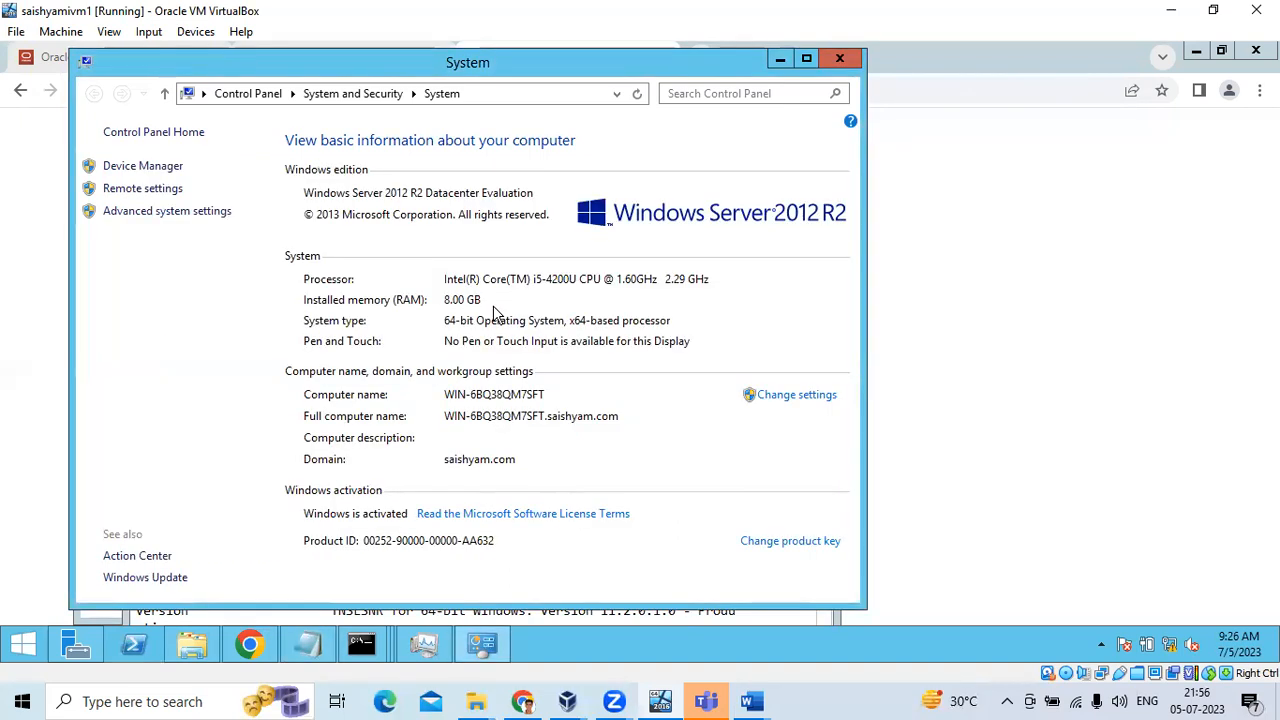
key(alt+Tab)
text(3)
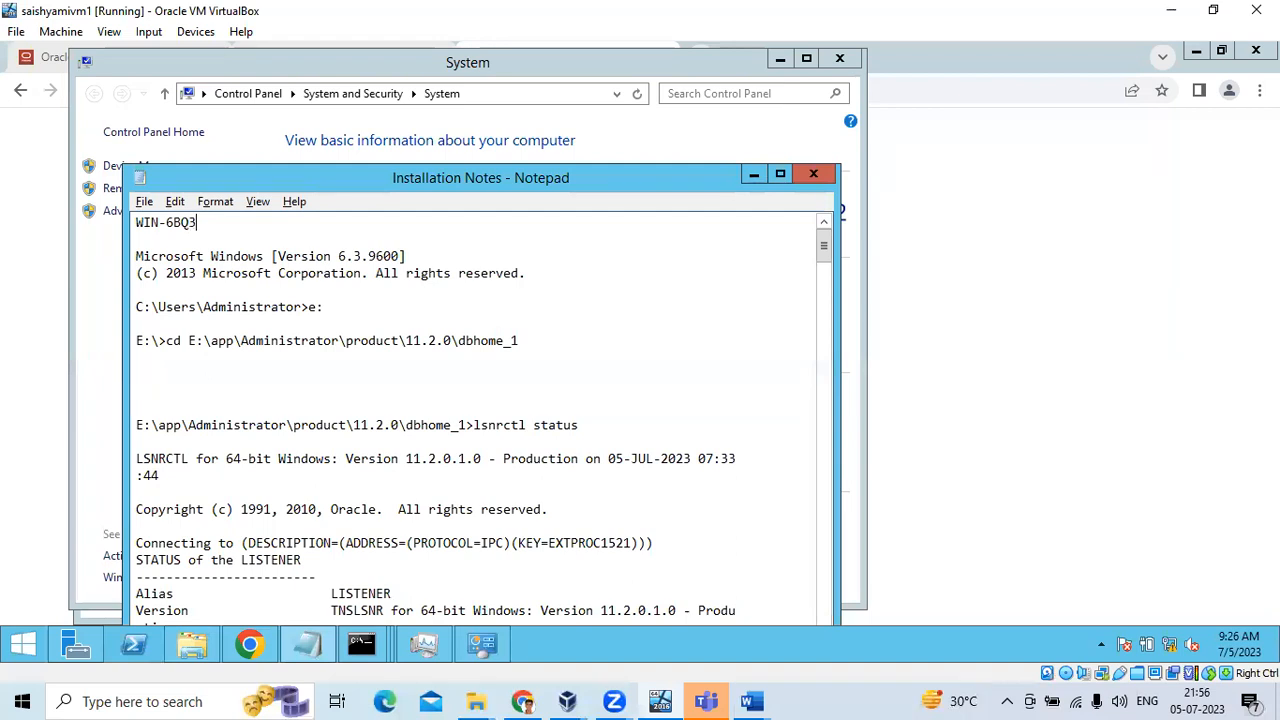
text(8Q)
key(alt+Tab)
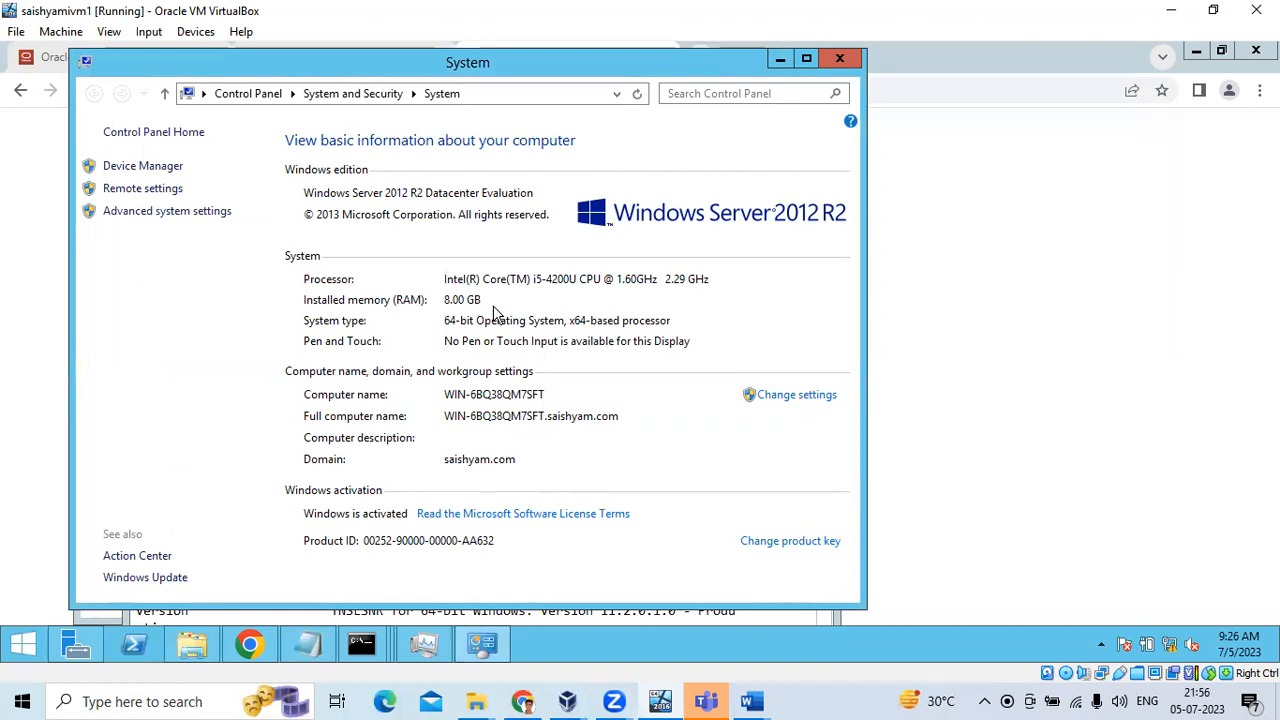
key(alt+Tab)
text(M)
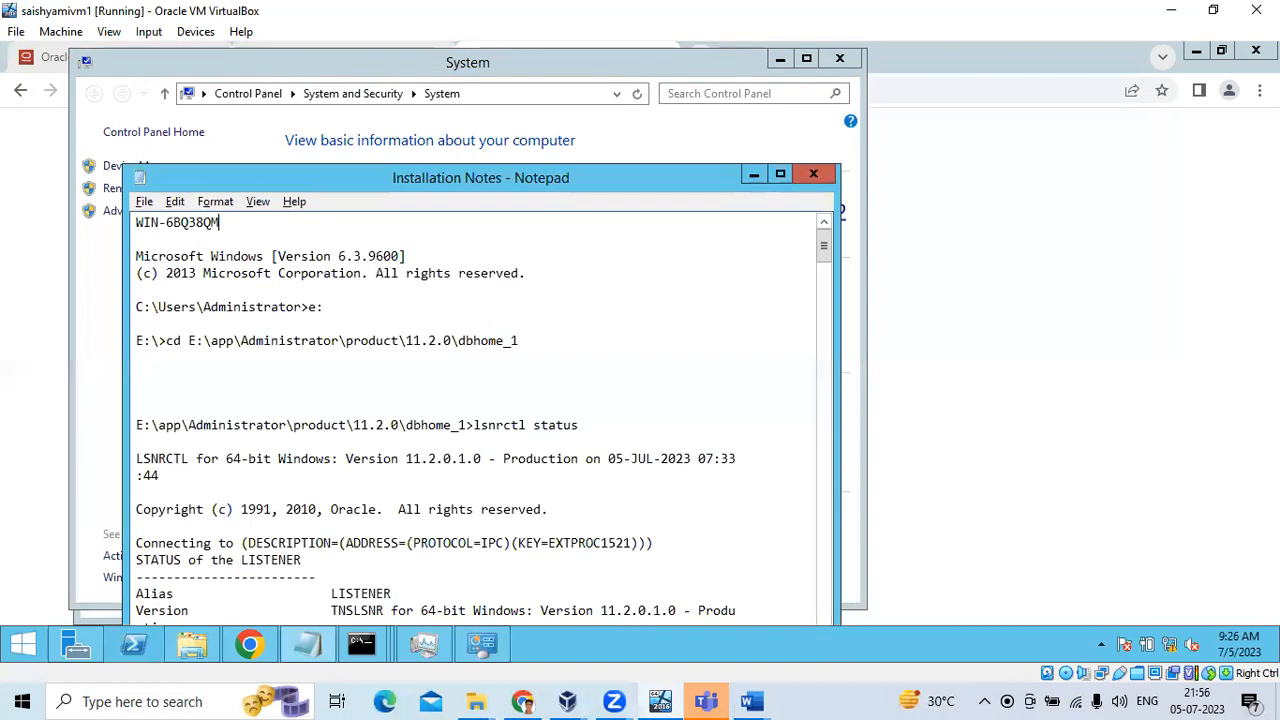
text(7SFT)
Undo an accidental overwrite and select the name WIN-6BQ38QM7SFT
key(shift+Home)
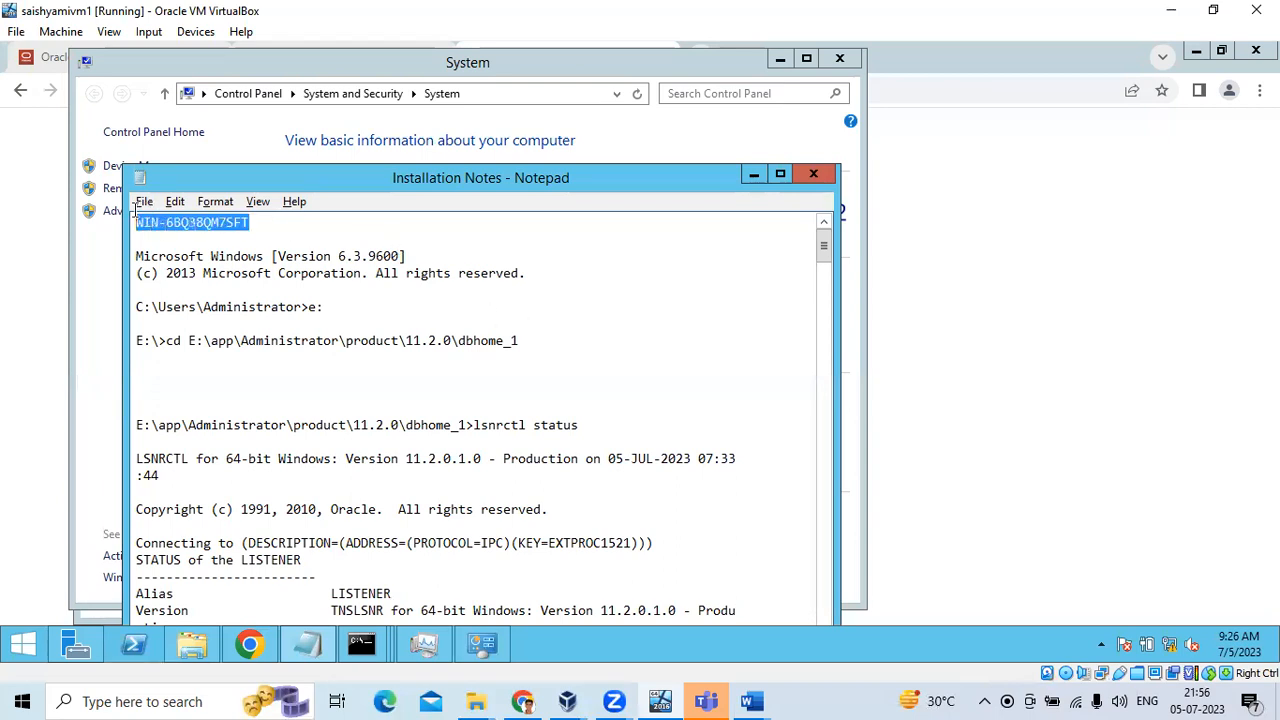
text(C)
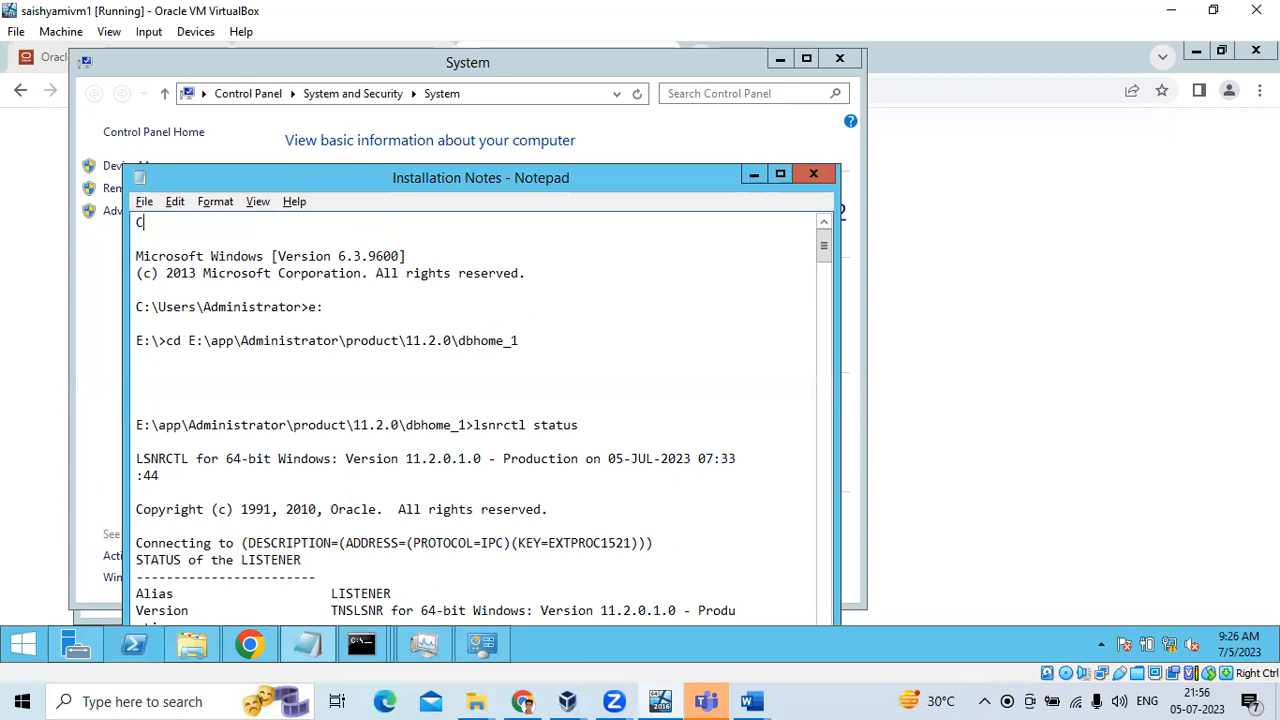
key(shift+Home)
key(ctrl+z)
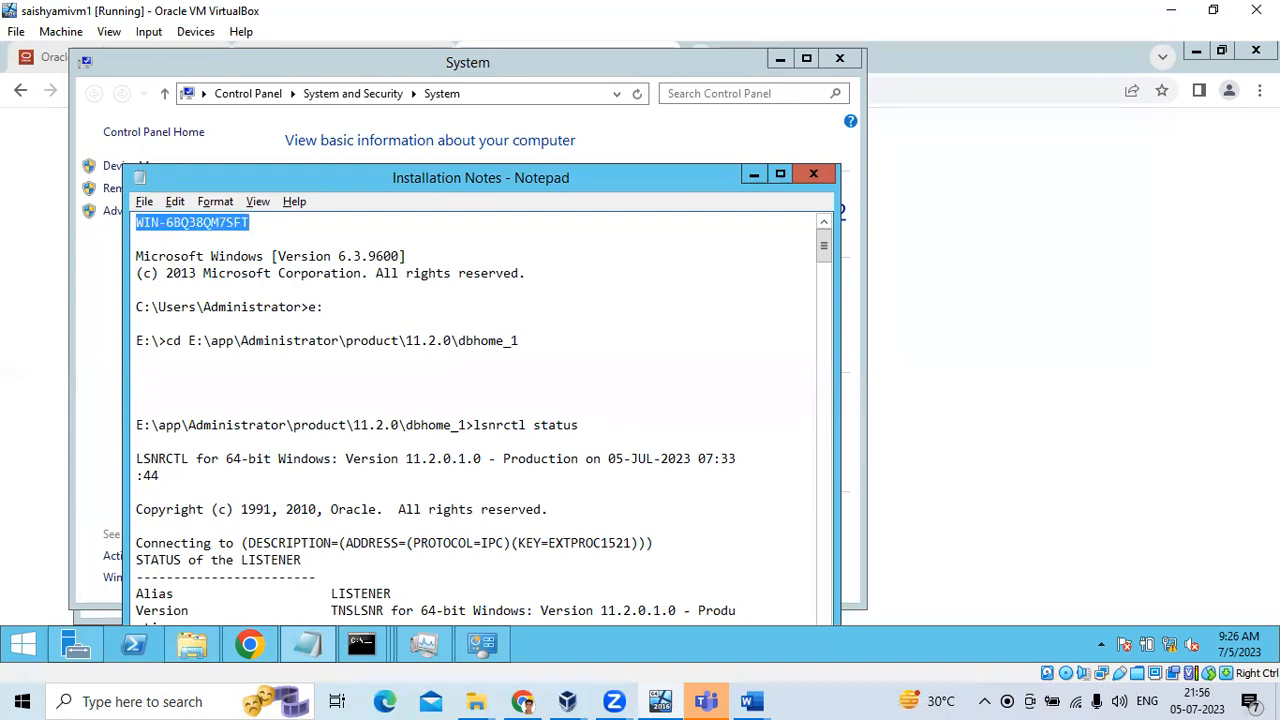
key(ctrl+z)
key(ctrl+z)
key(ctrl+z)
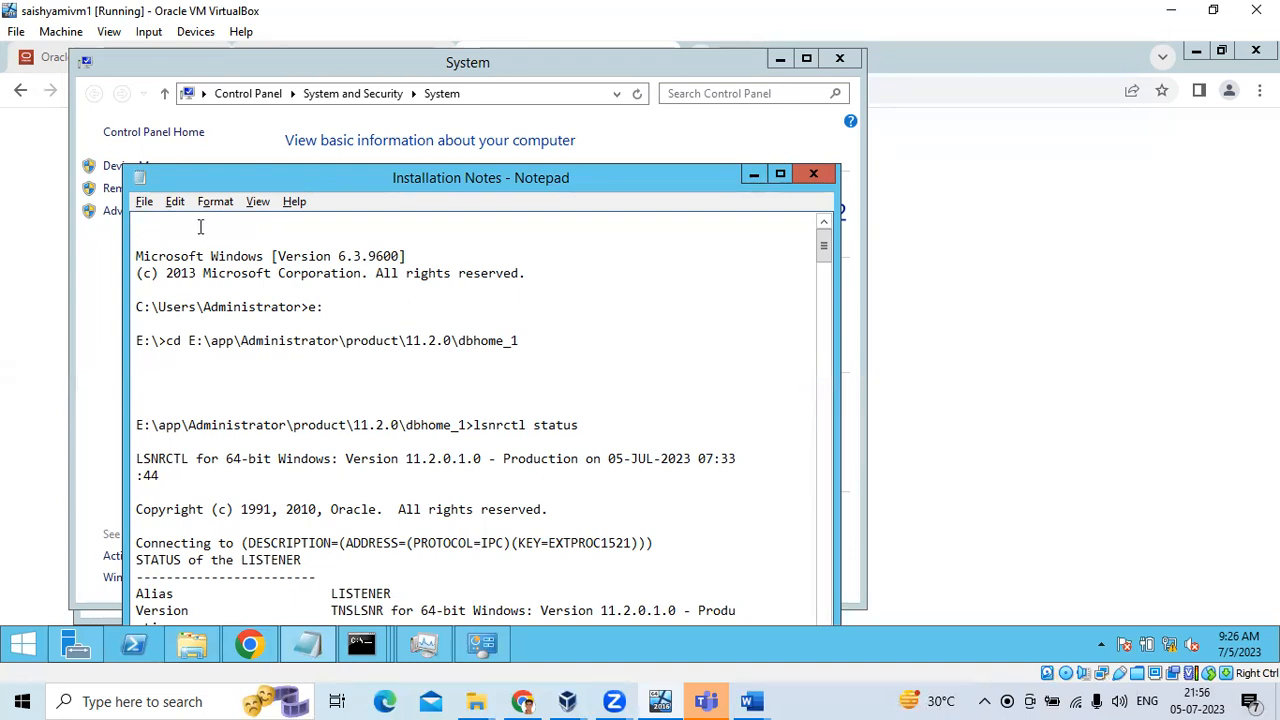
key(ctrl+z)
key(ctrl+z)
drag(265, 222, 134, 215)
key(ctrl+c)
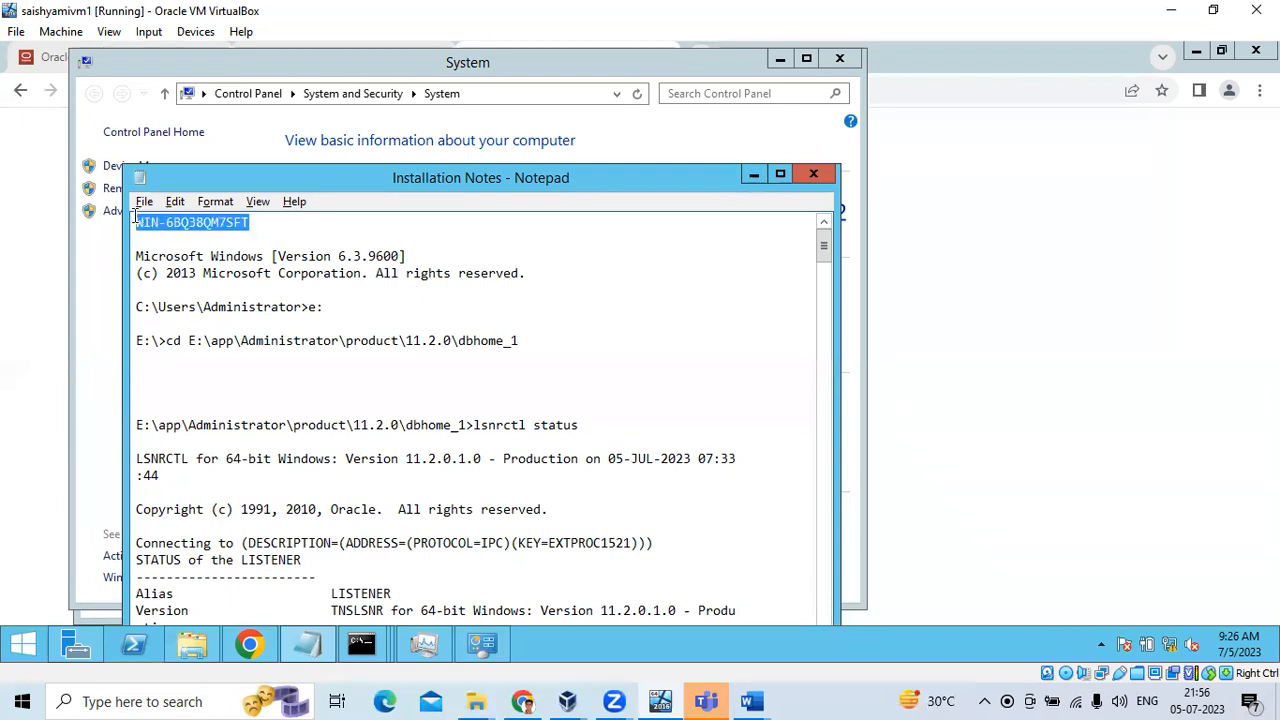
click(108, 238)
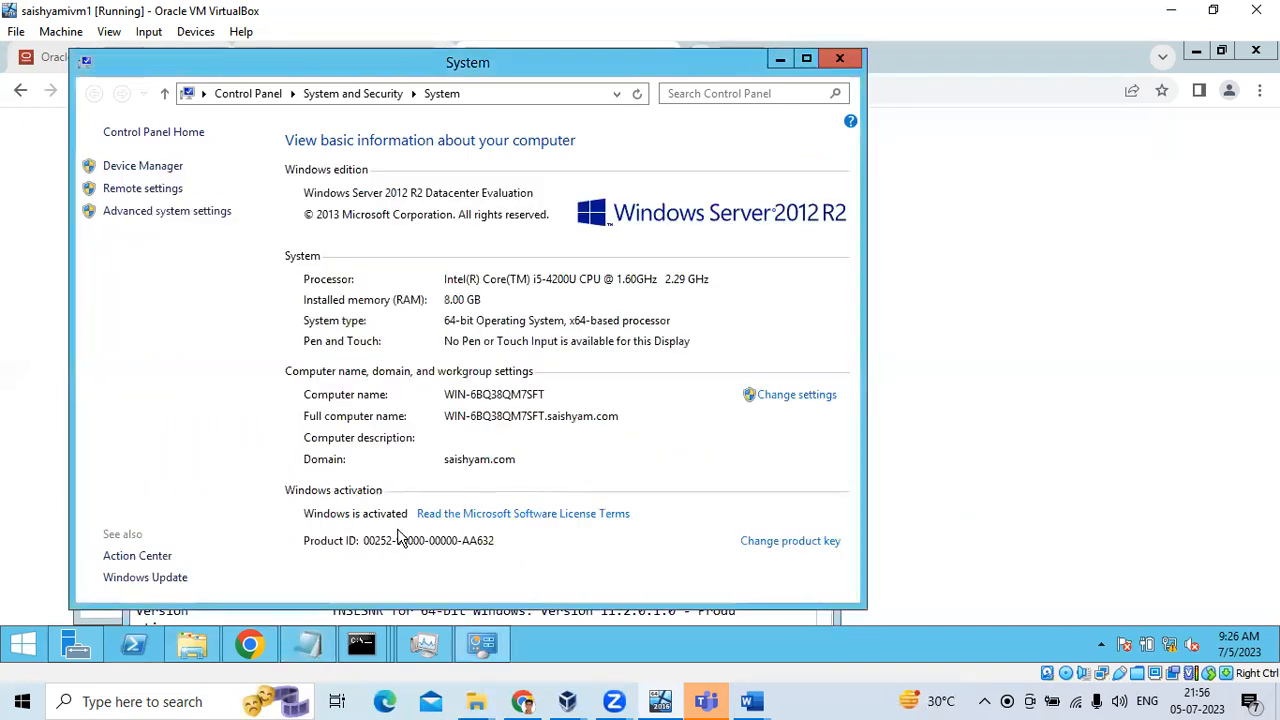
Replace localhost with the pasted computer name plus a domain suffix and try loading it
click(257, 645)
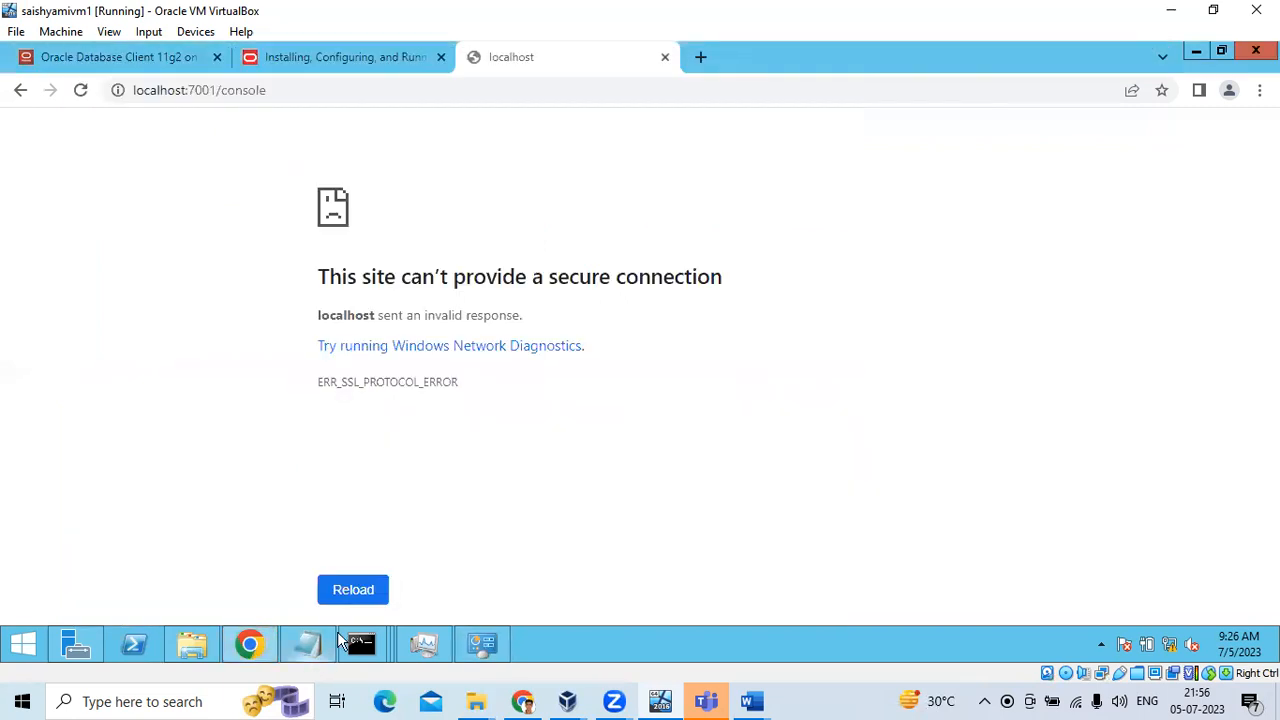
click(266, 91)
click(187, 90)
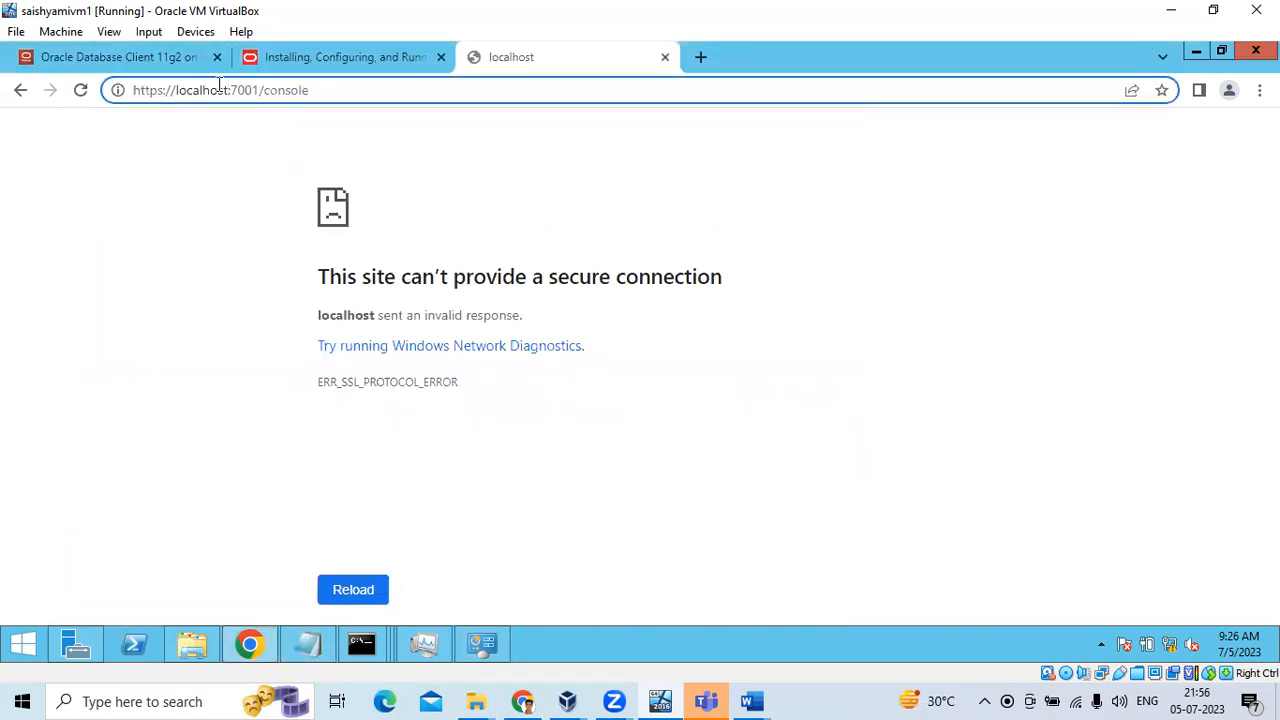
double_click(175, 91)
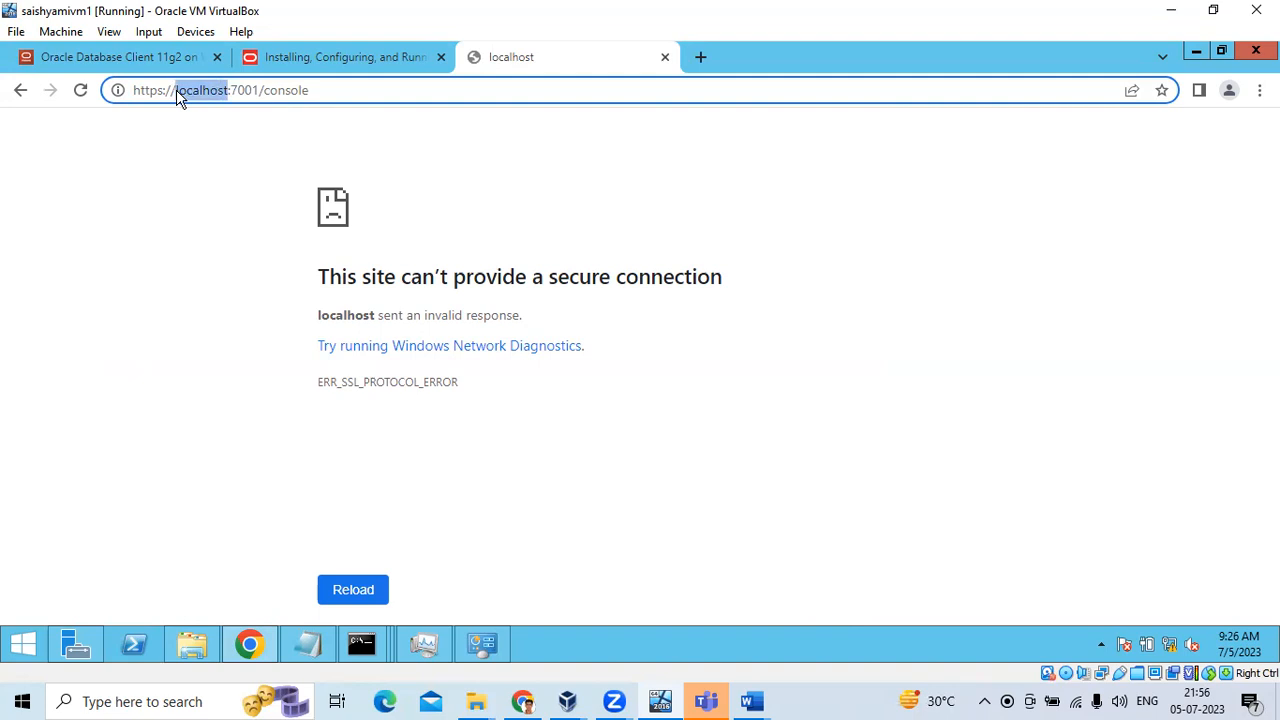
key(ctrl+v)
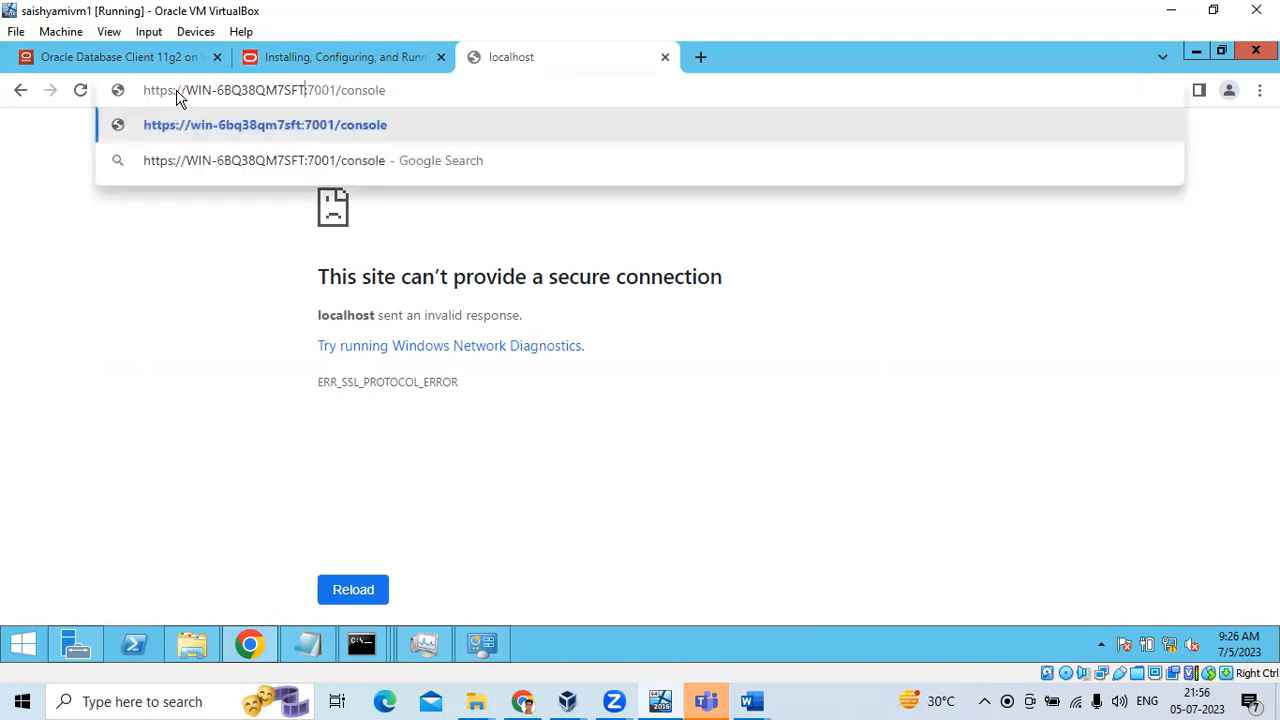
text(-s)
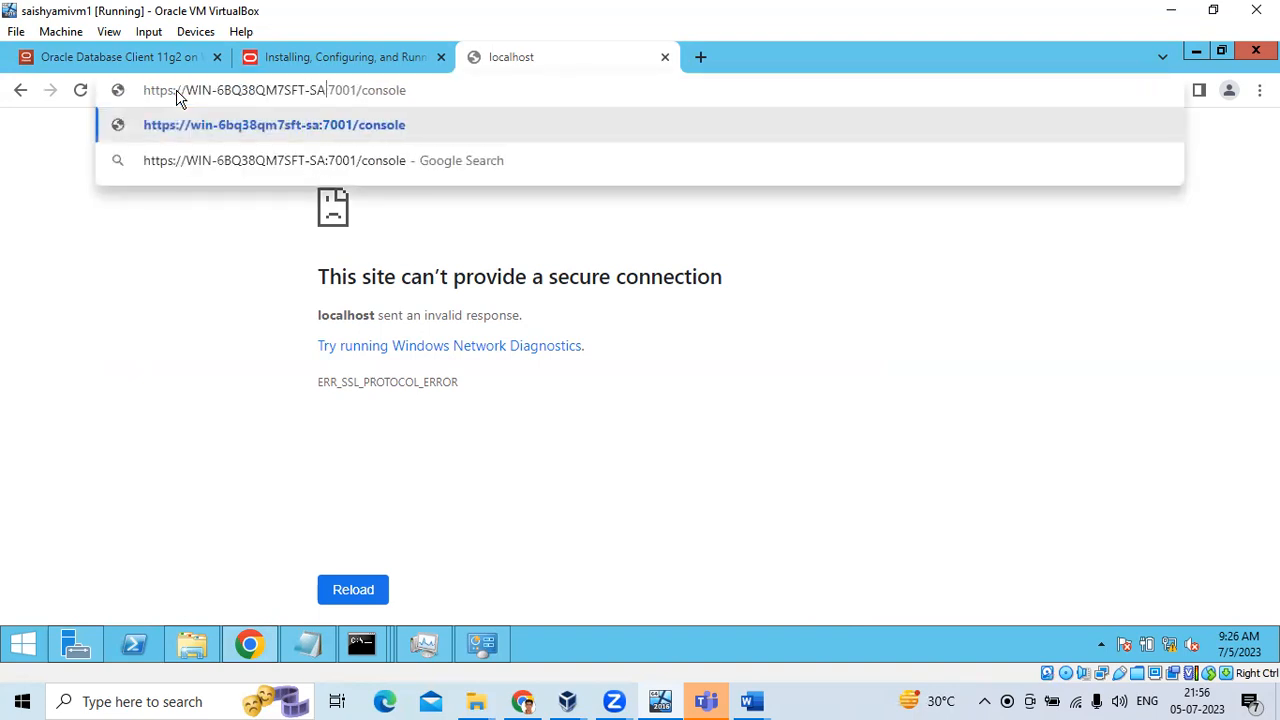
text(aishyam)
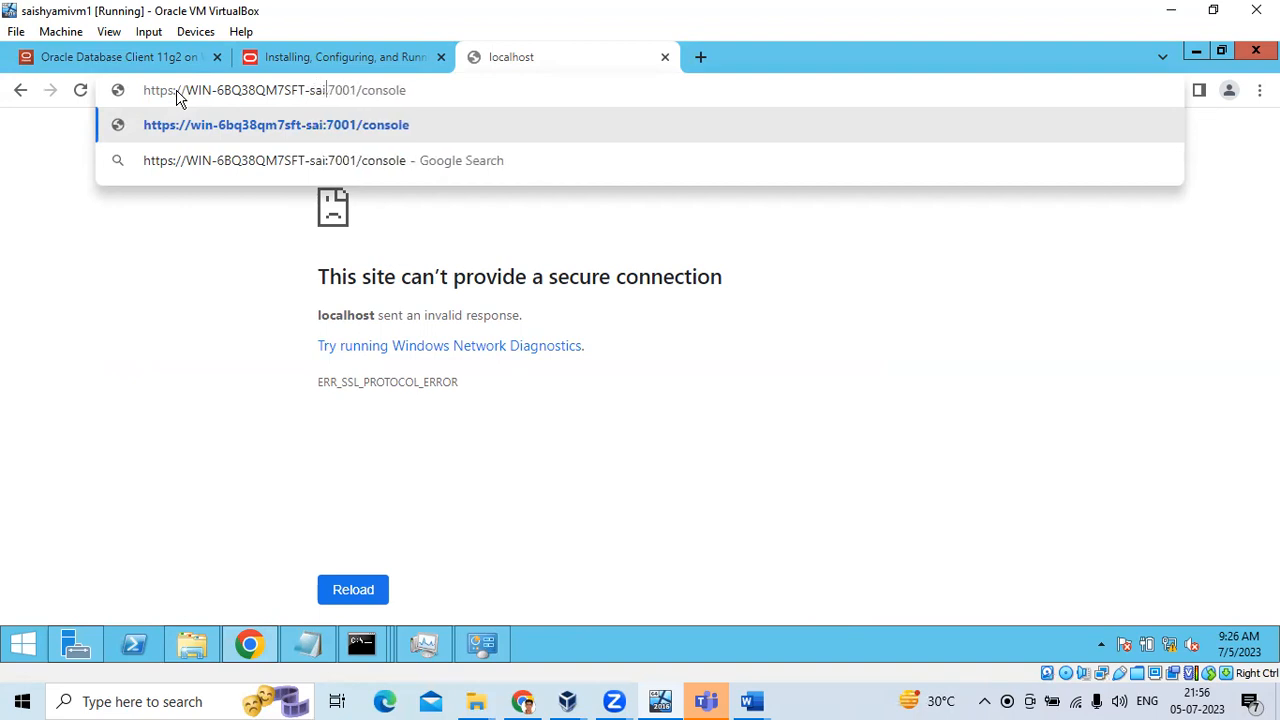
text(.com)
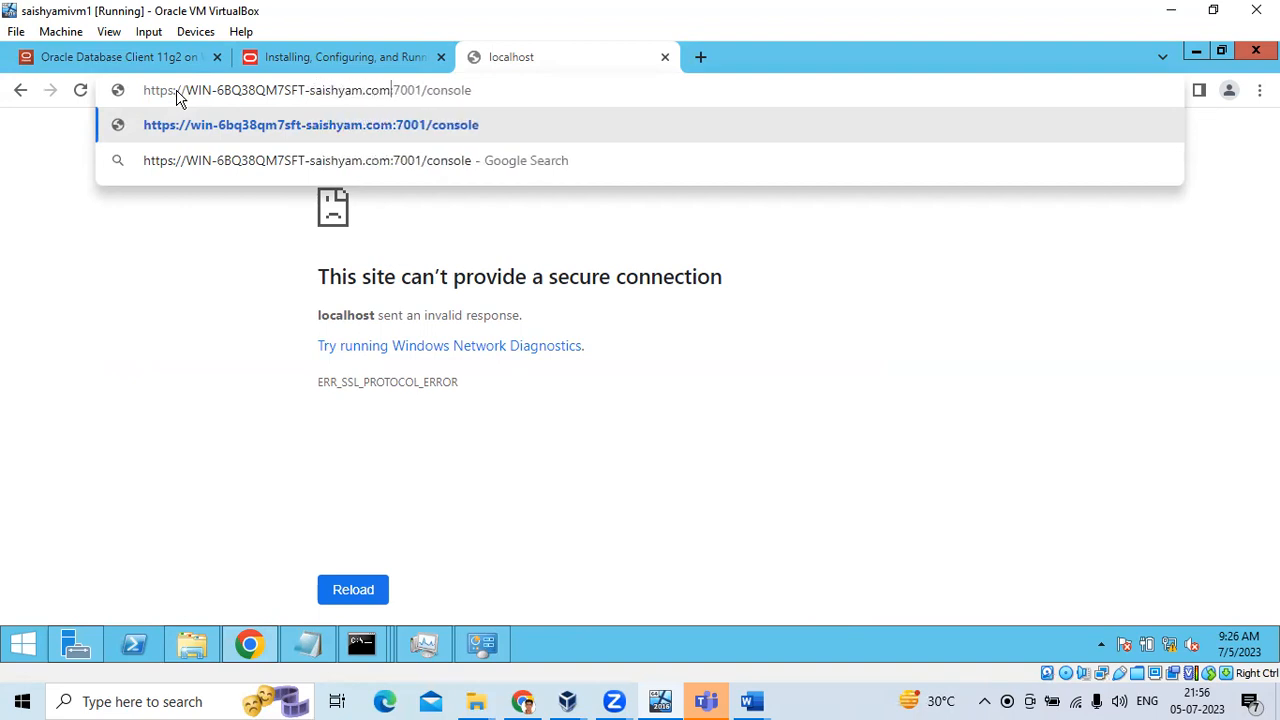
key(Return)
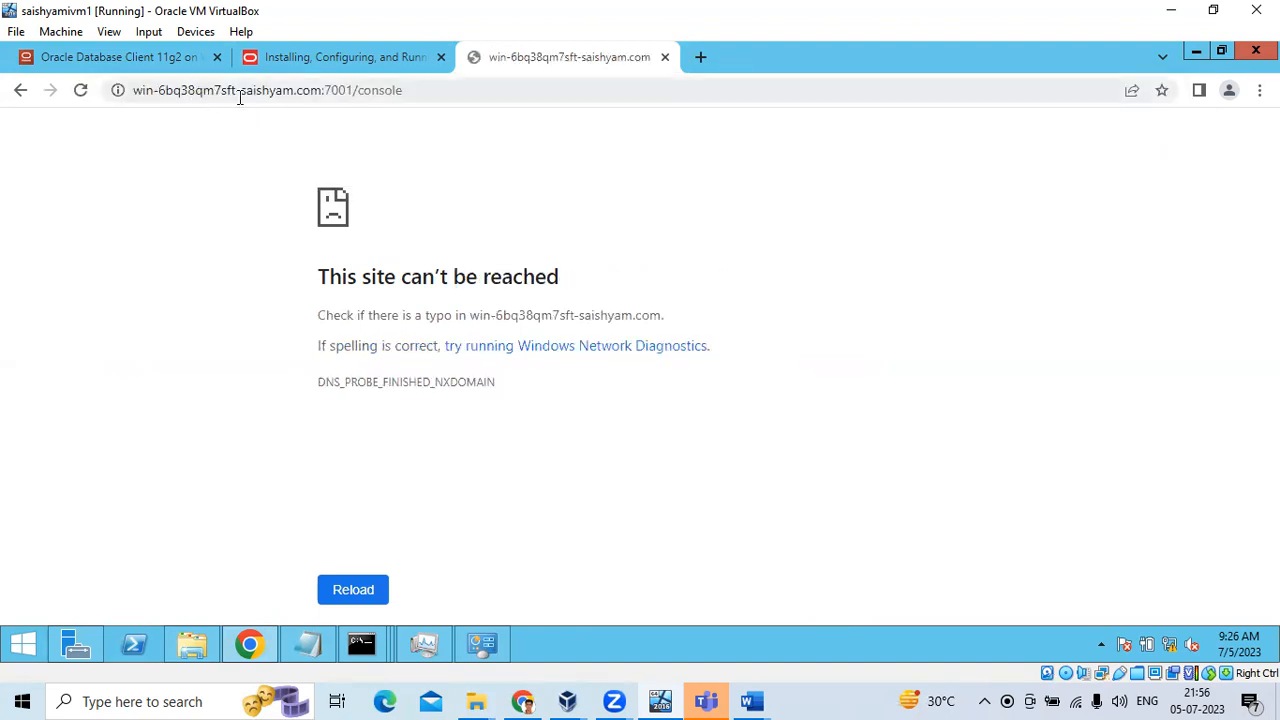
Remove the domain suffix and load win-6bq38qm7sft:7001/console
click(280, 96)
click(322, 92)
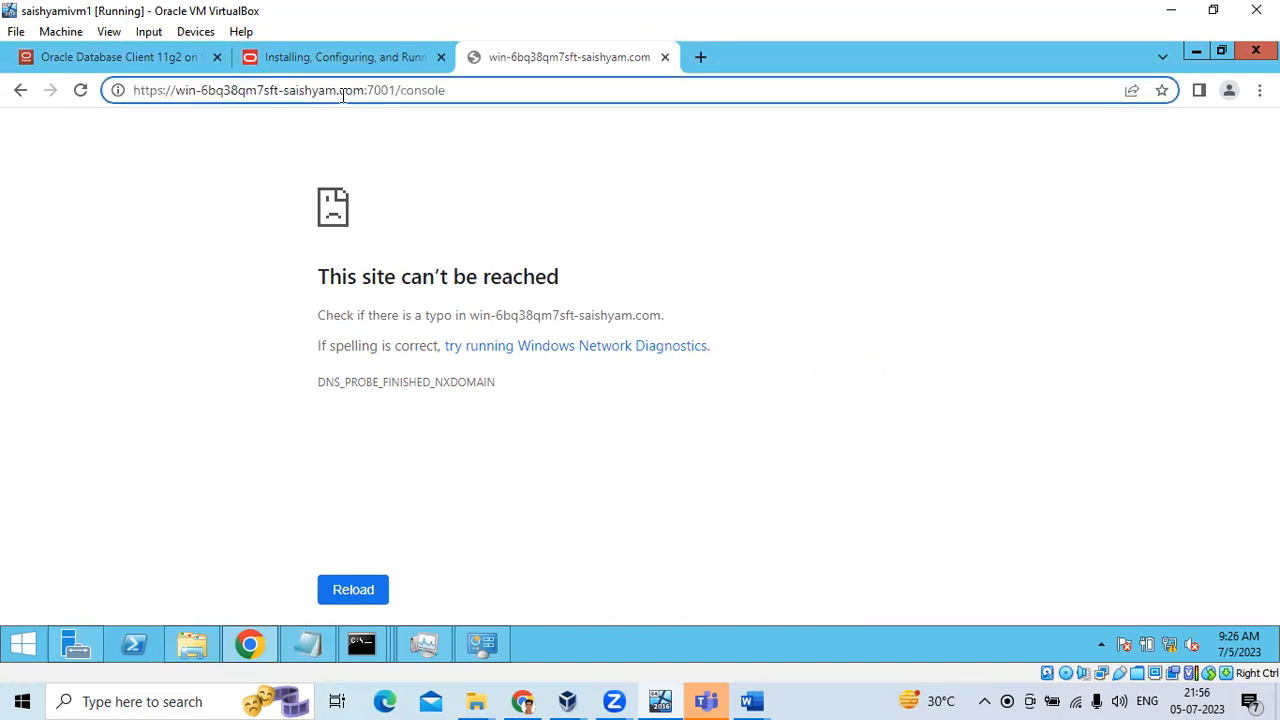
drag(365, 92, 283, 92)
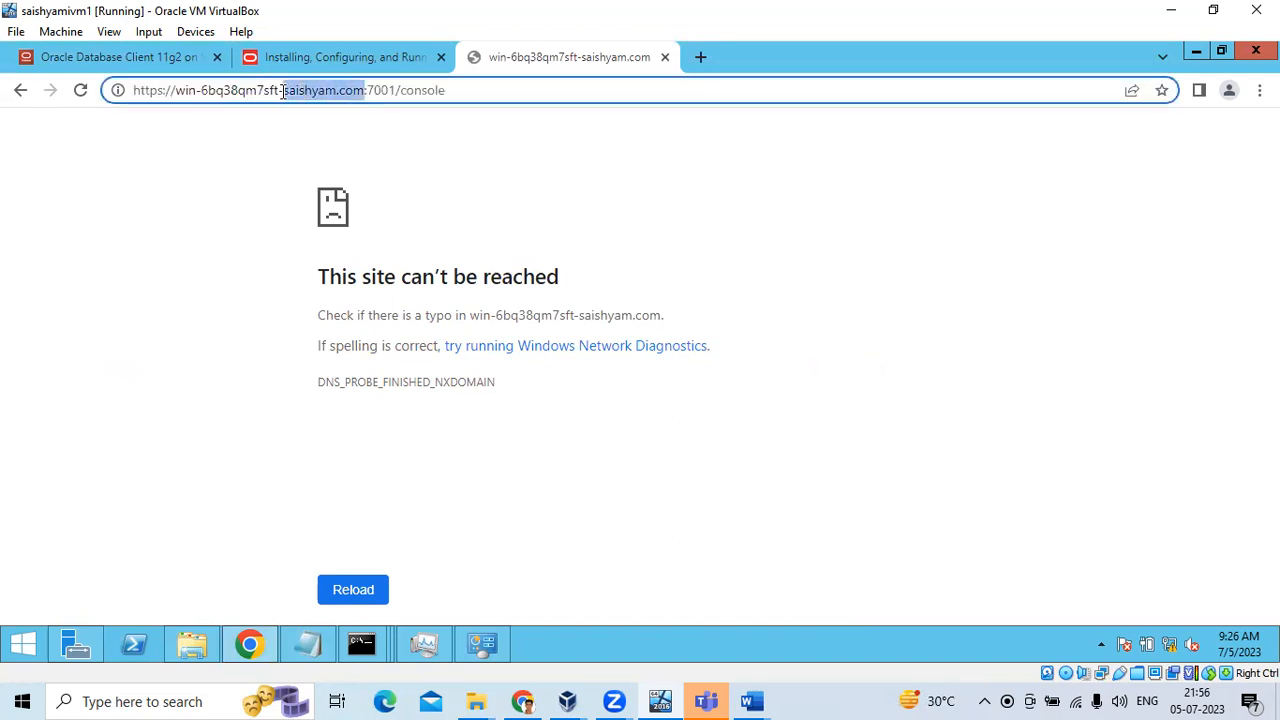
key(BackSpace)
key(Return)
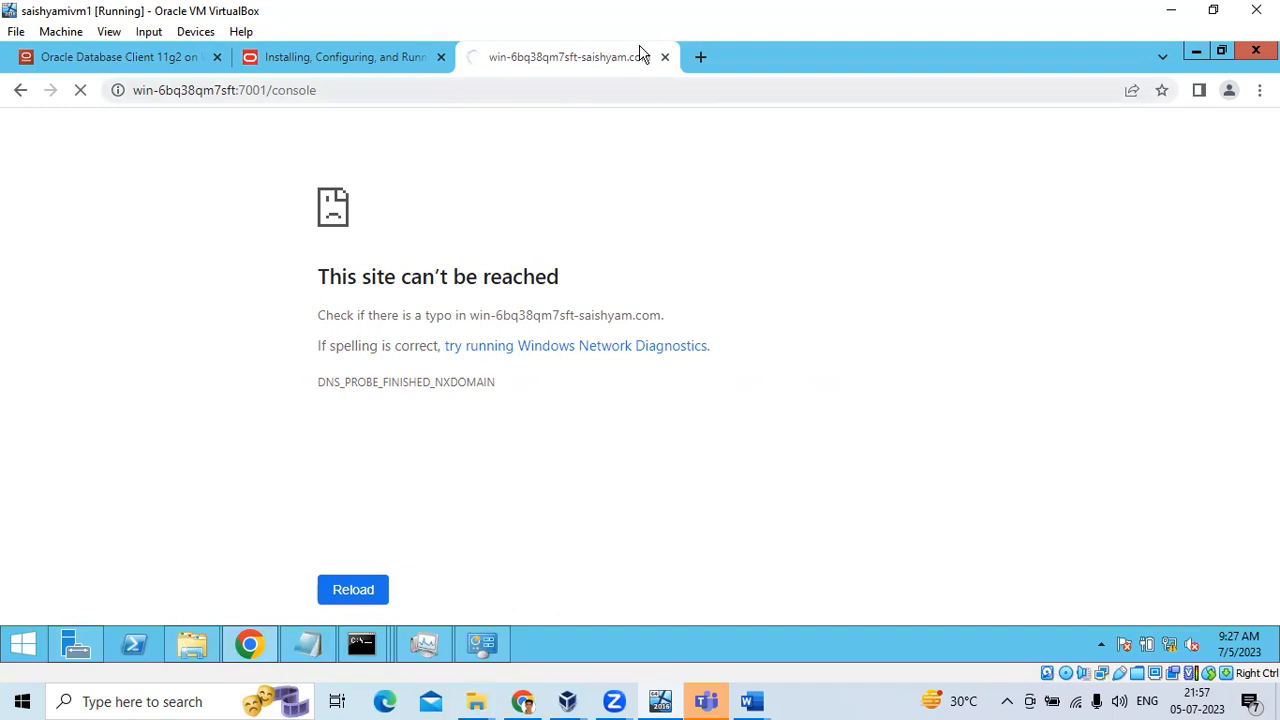
Copy WIN-6BQ38QM7SFT from the notes' first line and select the host in Chrome's address
click(384, 652)
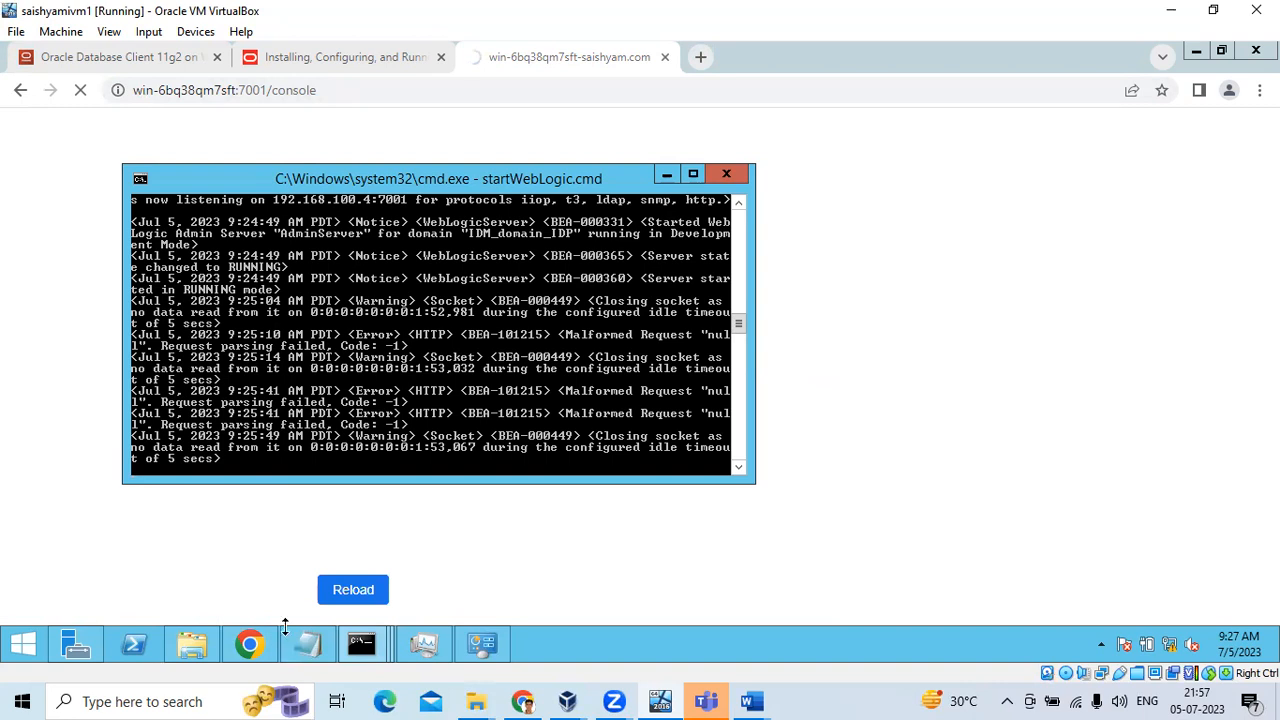
click(310, 650)
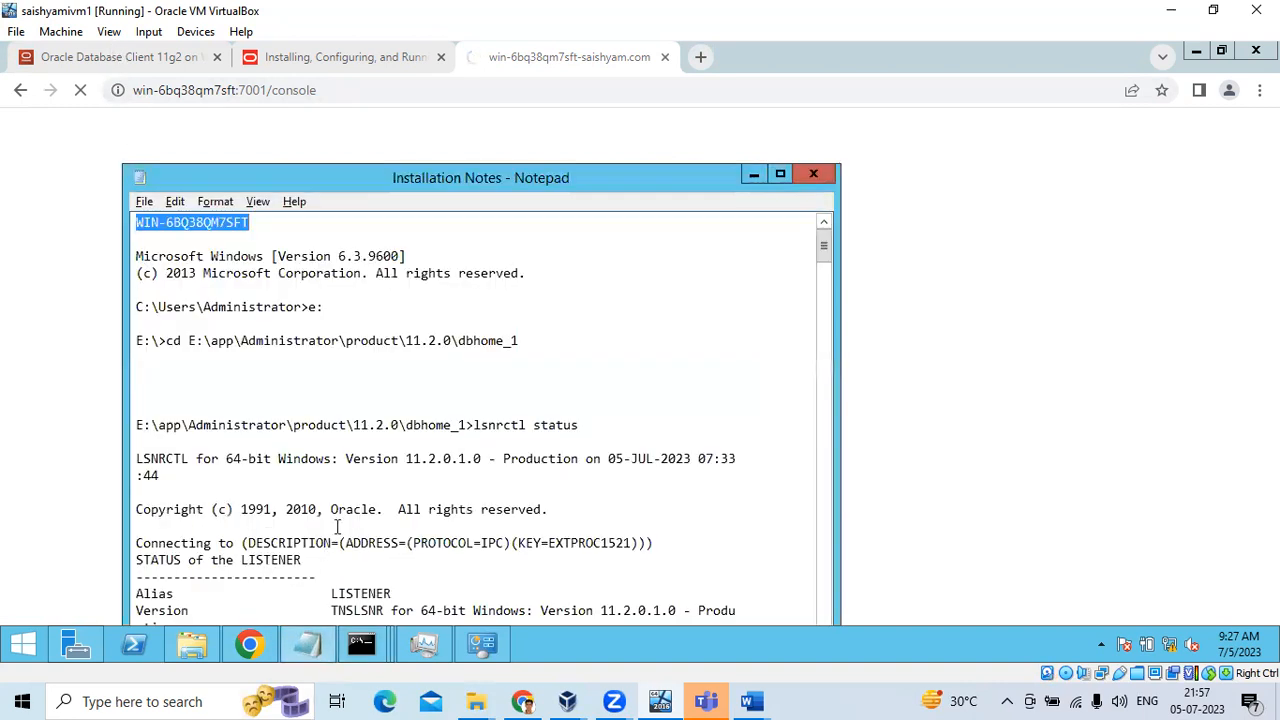
click(228, 240)
drag(248, 222, 136, 222)
right_click(160, 224)
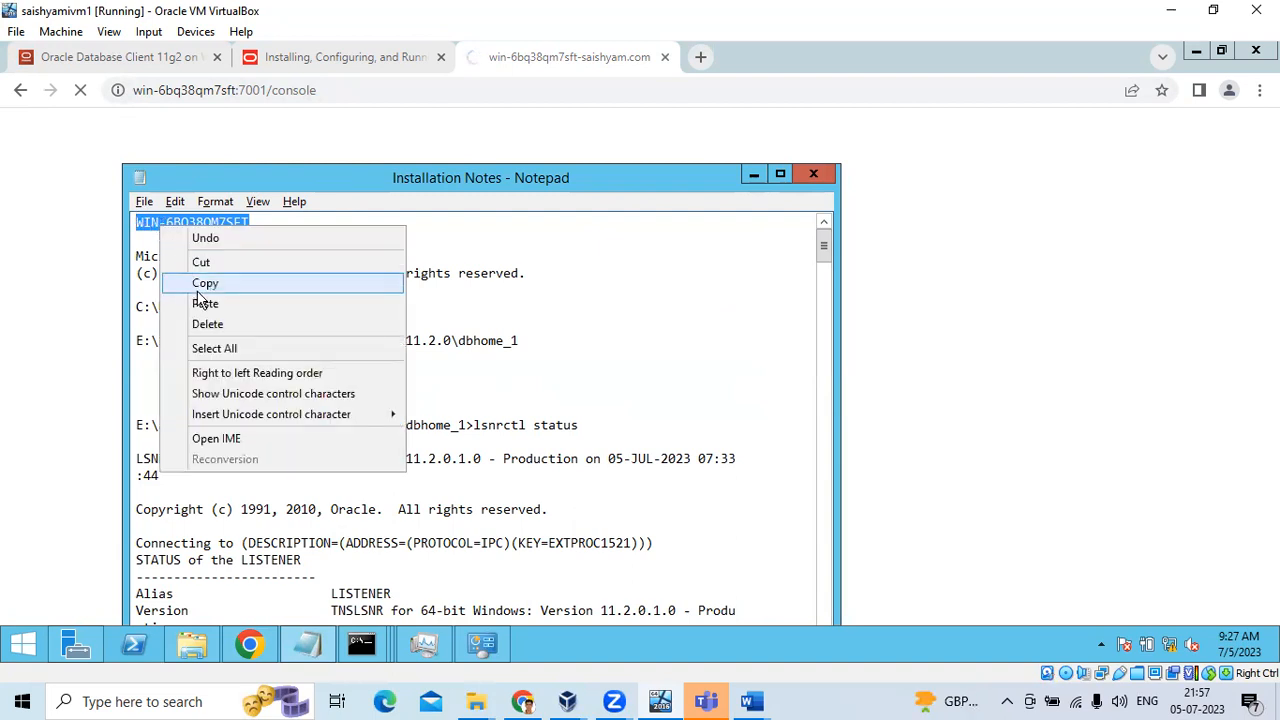
click(200, 288)
drag(236, 89, 131, 86)
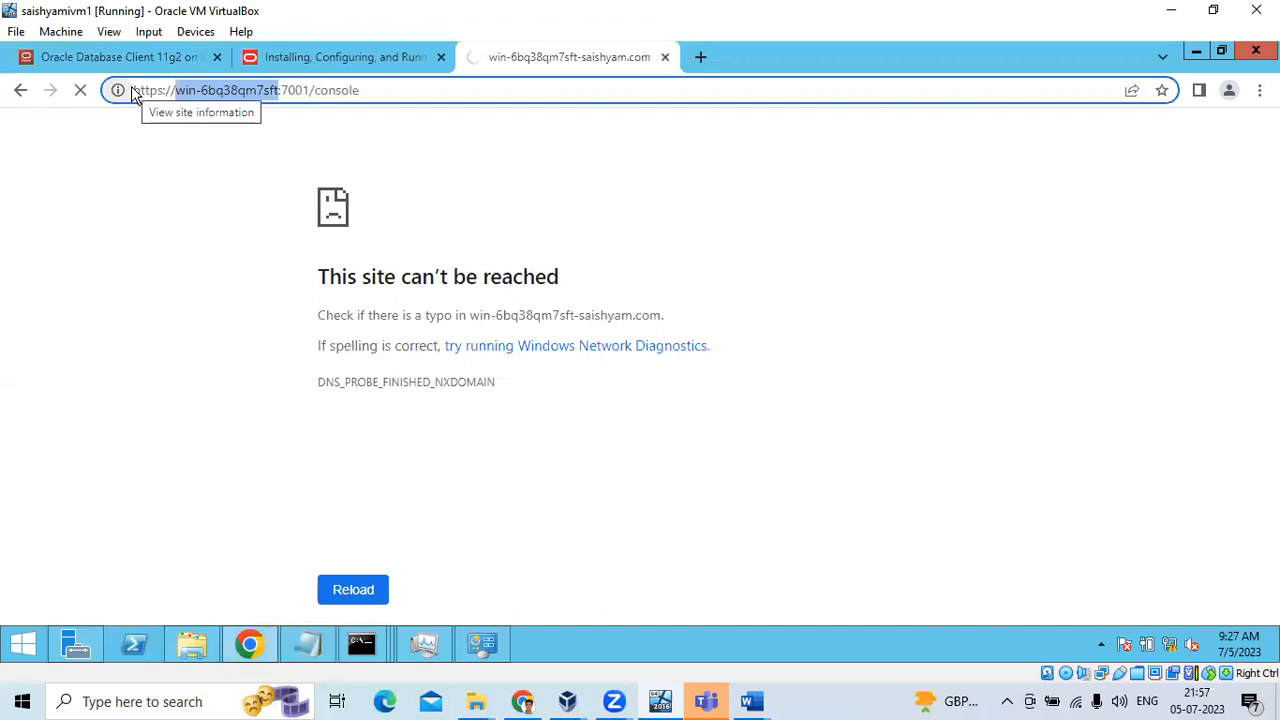
key(ctrl+v)
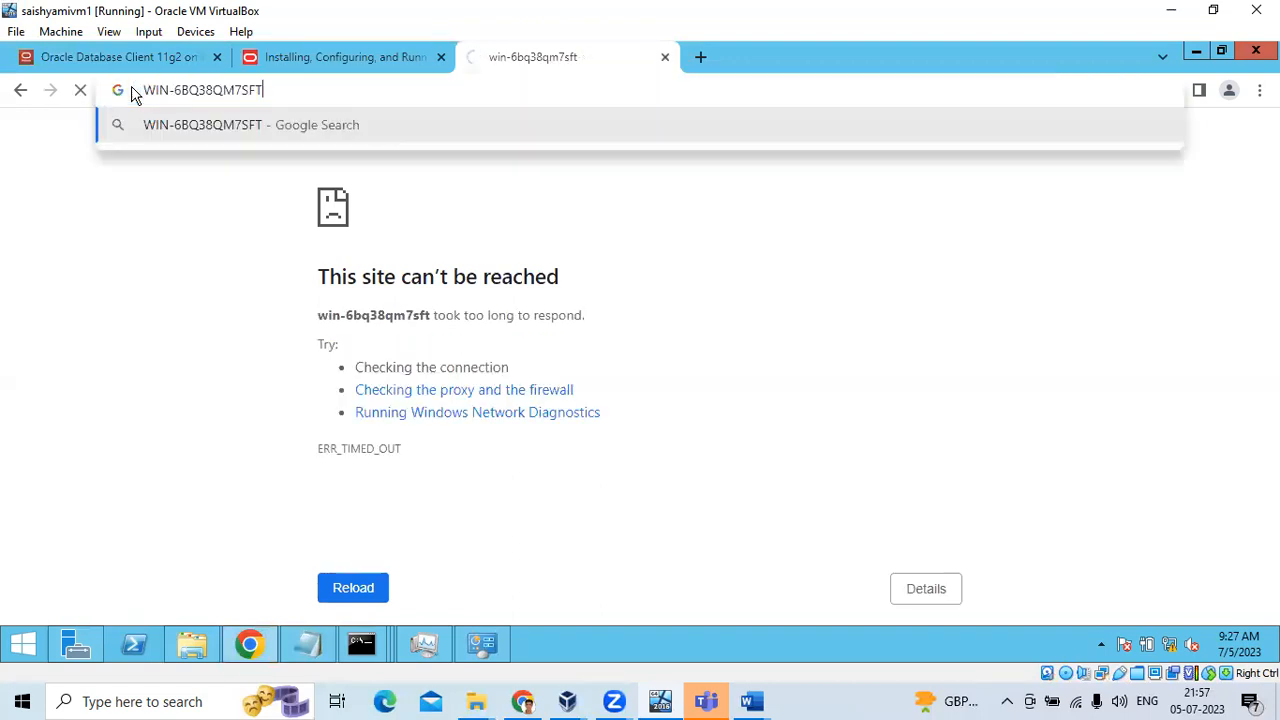
key(Return)
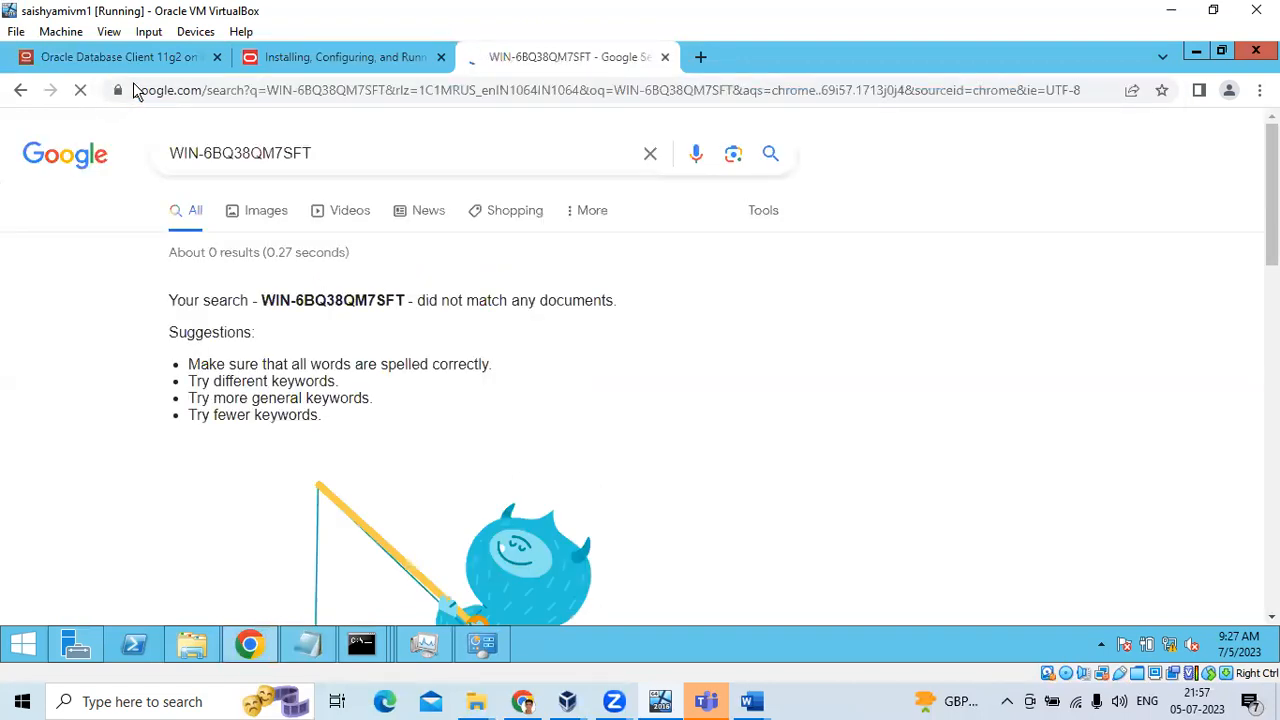
click(140, 90)
text(http://)
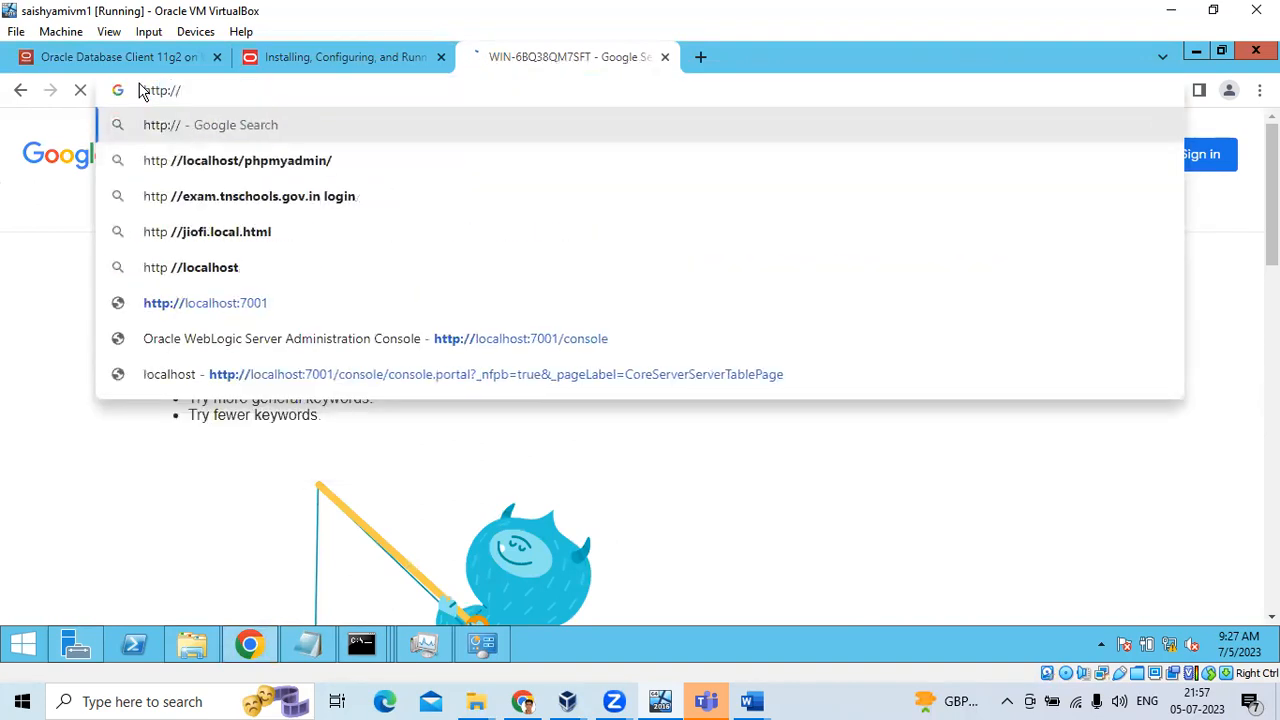
key(ctrl+v)
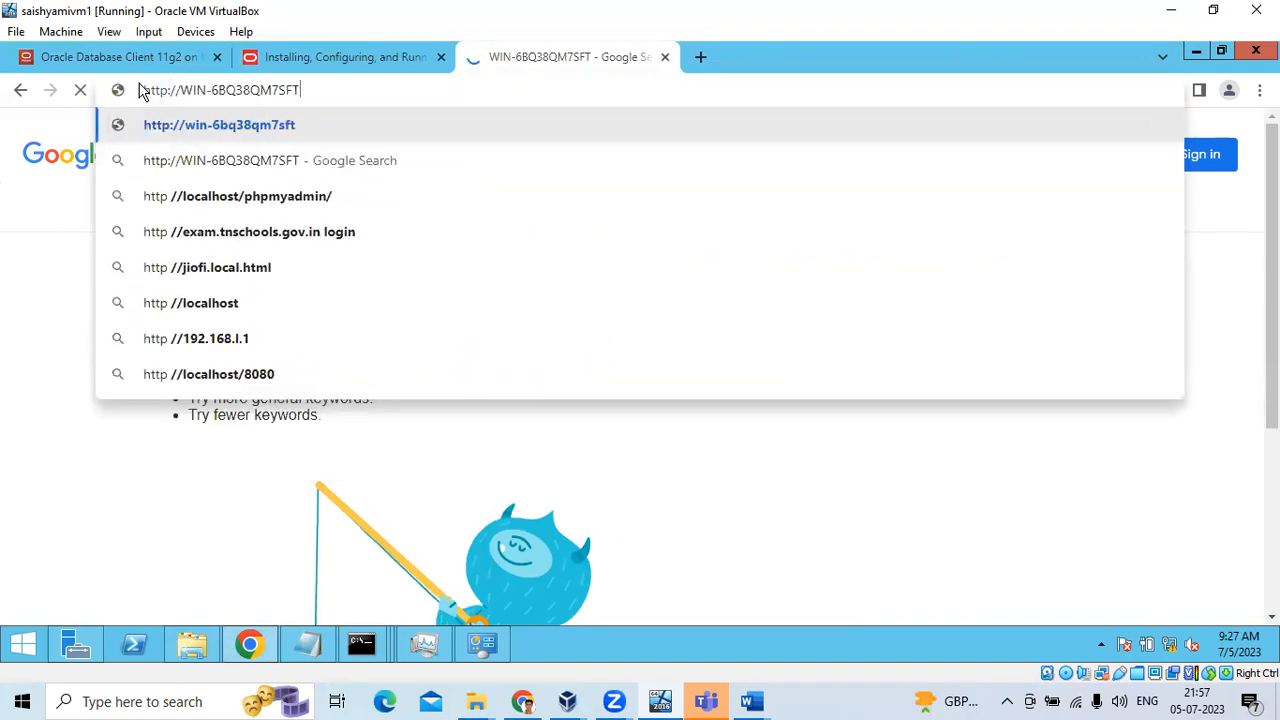
text(:7001/console)
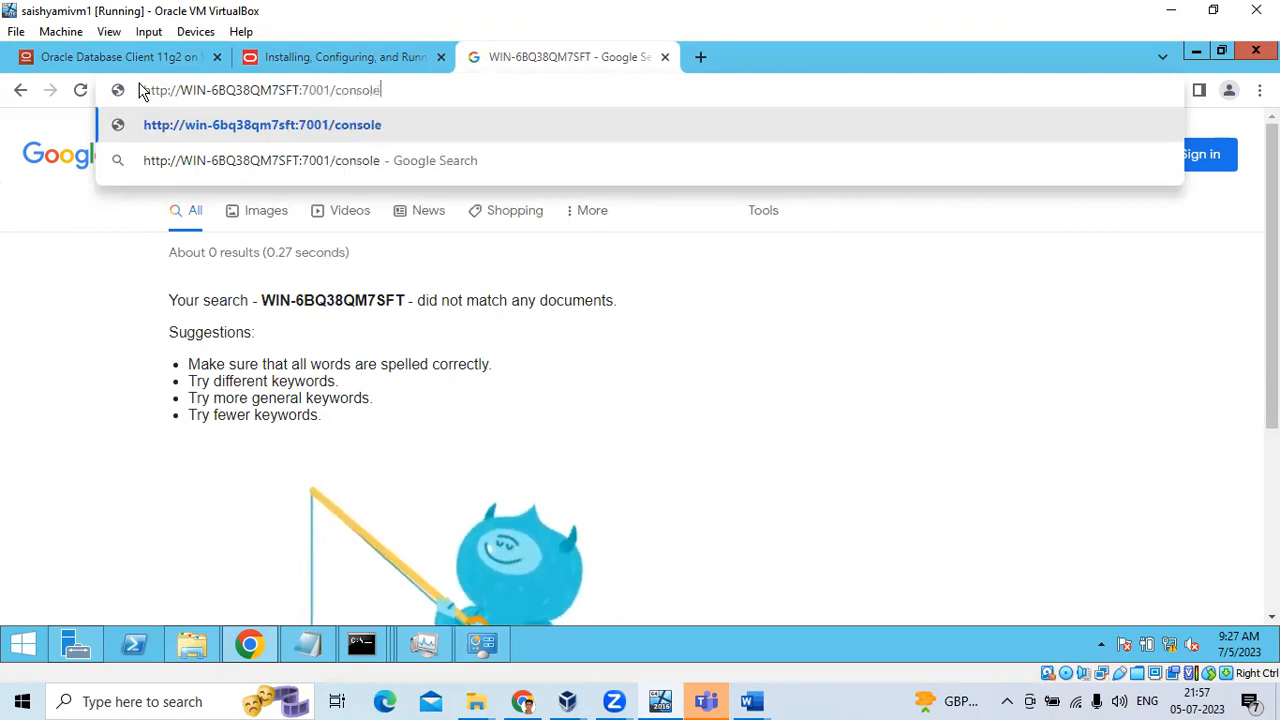
key(Return)
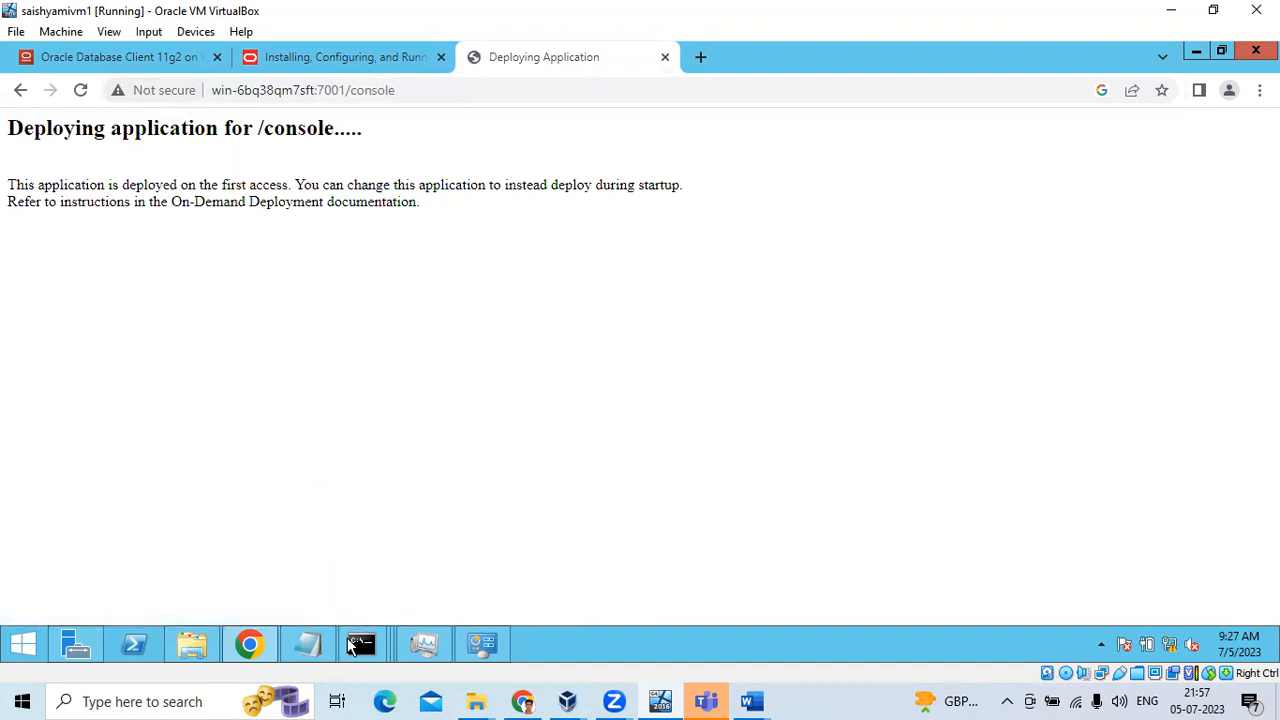
Check and maximize the startWebLogic log, return to Chrome, and launch Internet Explorer
mouse_move(350, 645)
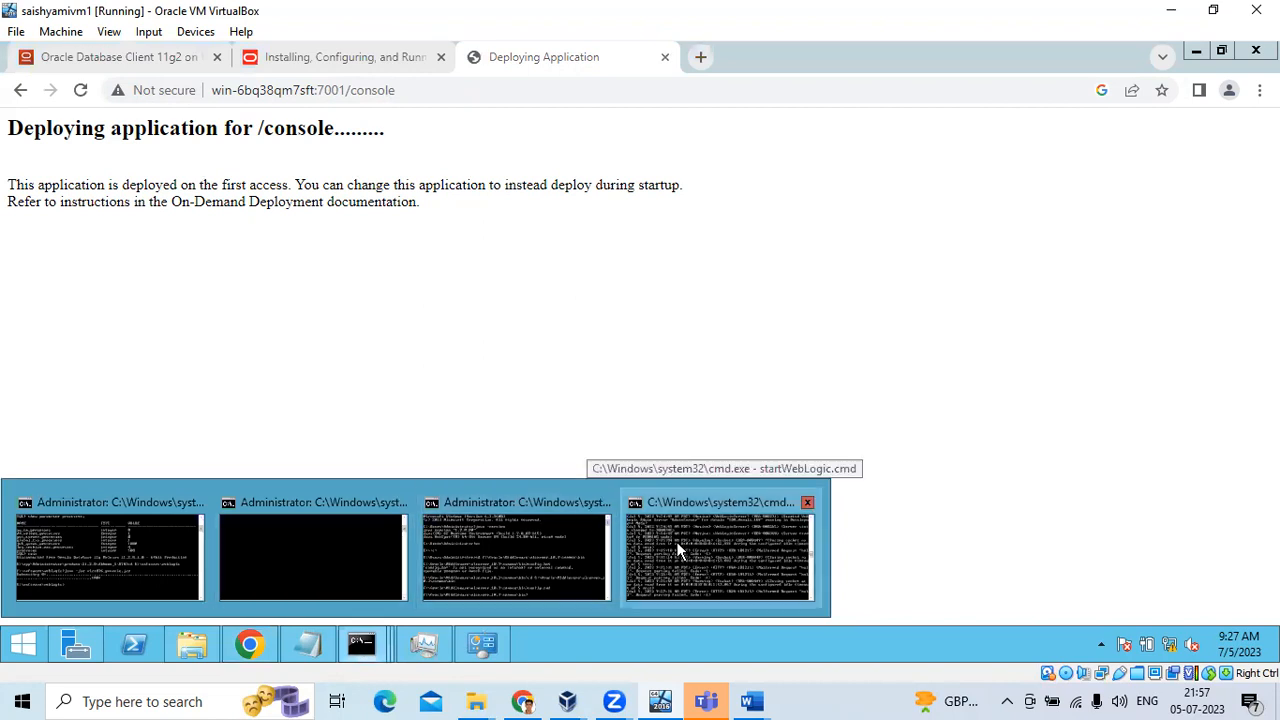
click(663, 564)
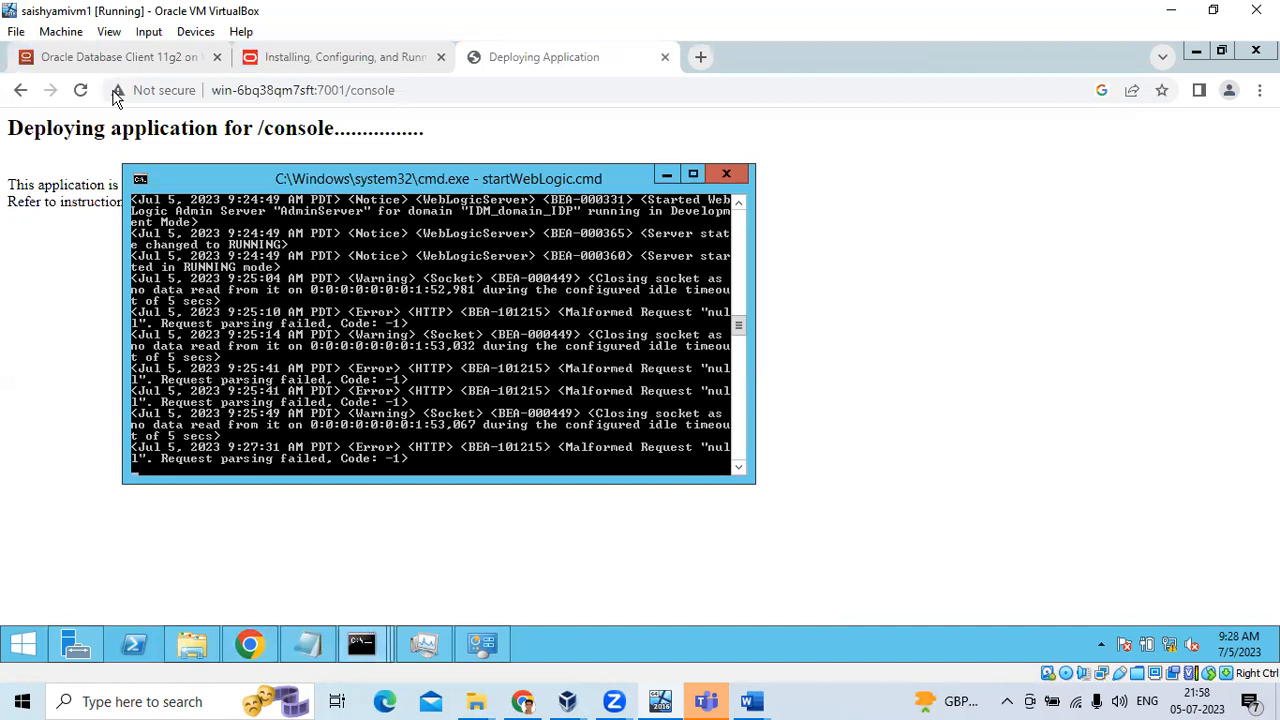
drag(668, 182, 668, 315)
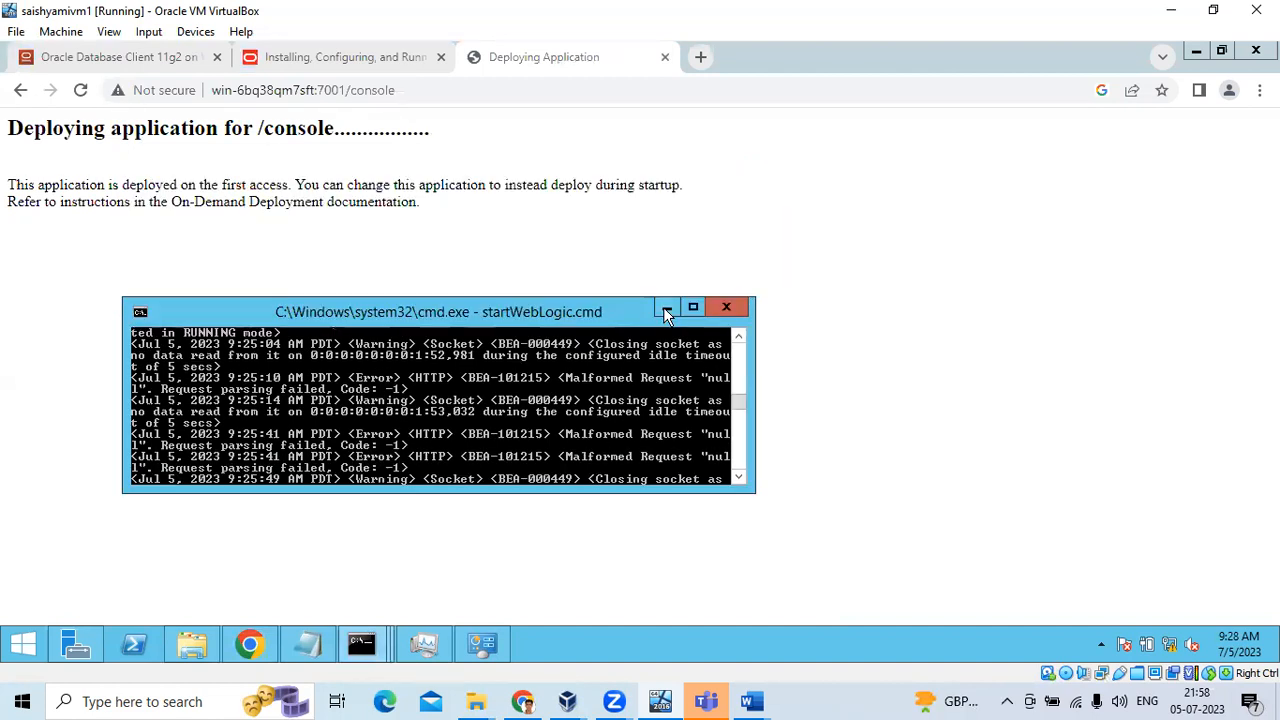
click(693, 306)
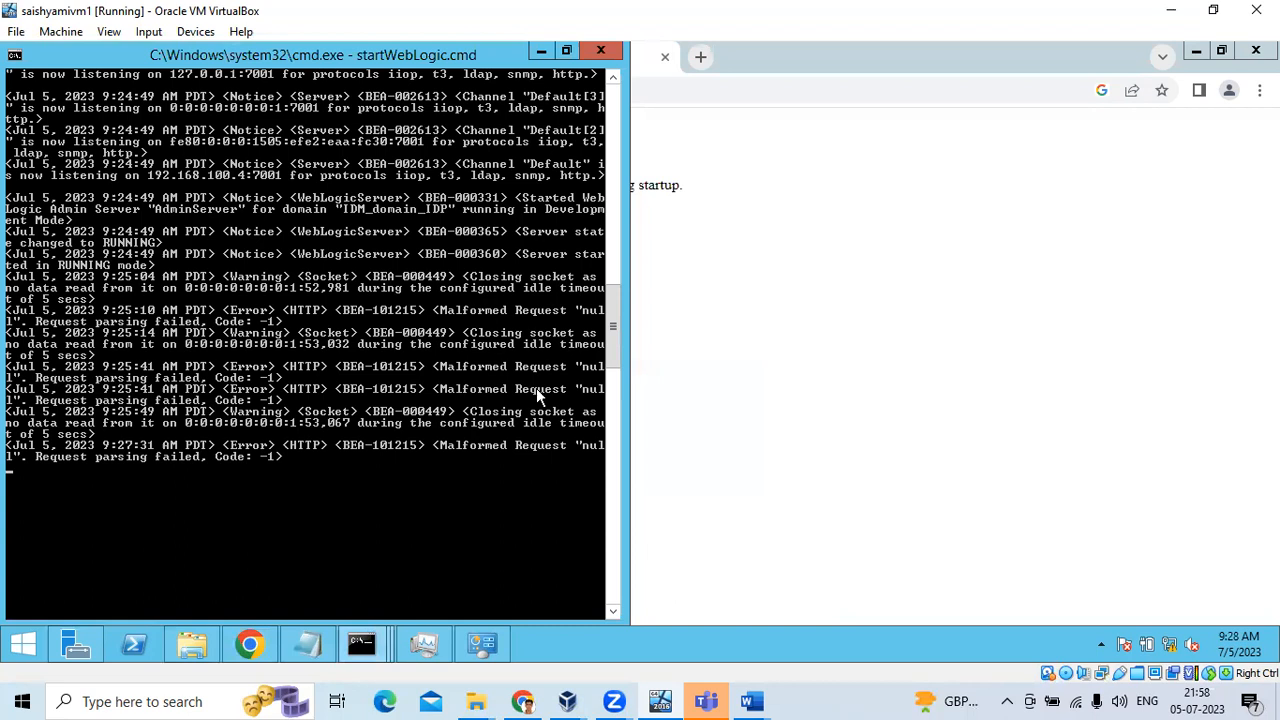
click(802, 390)
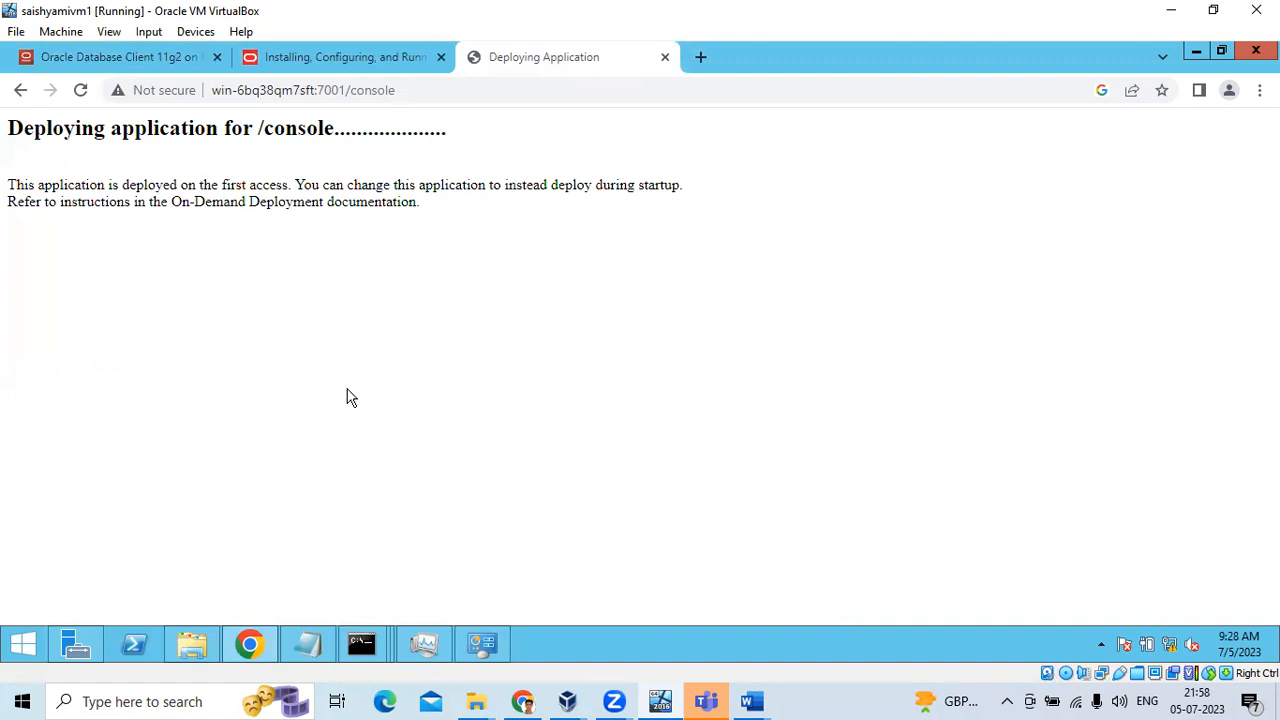
click(24, 644)
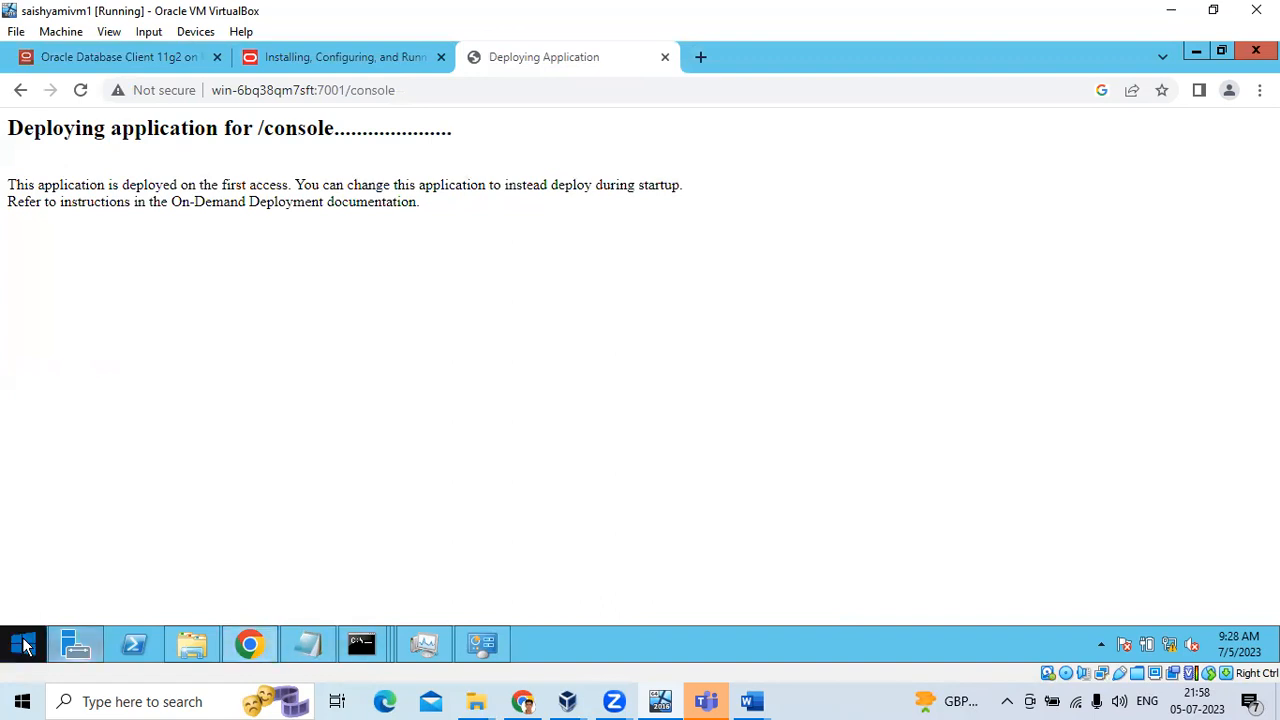
click(286, 500)
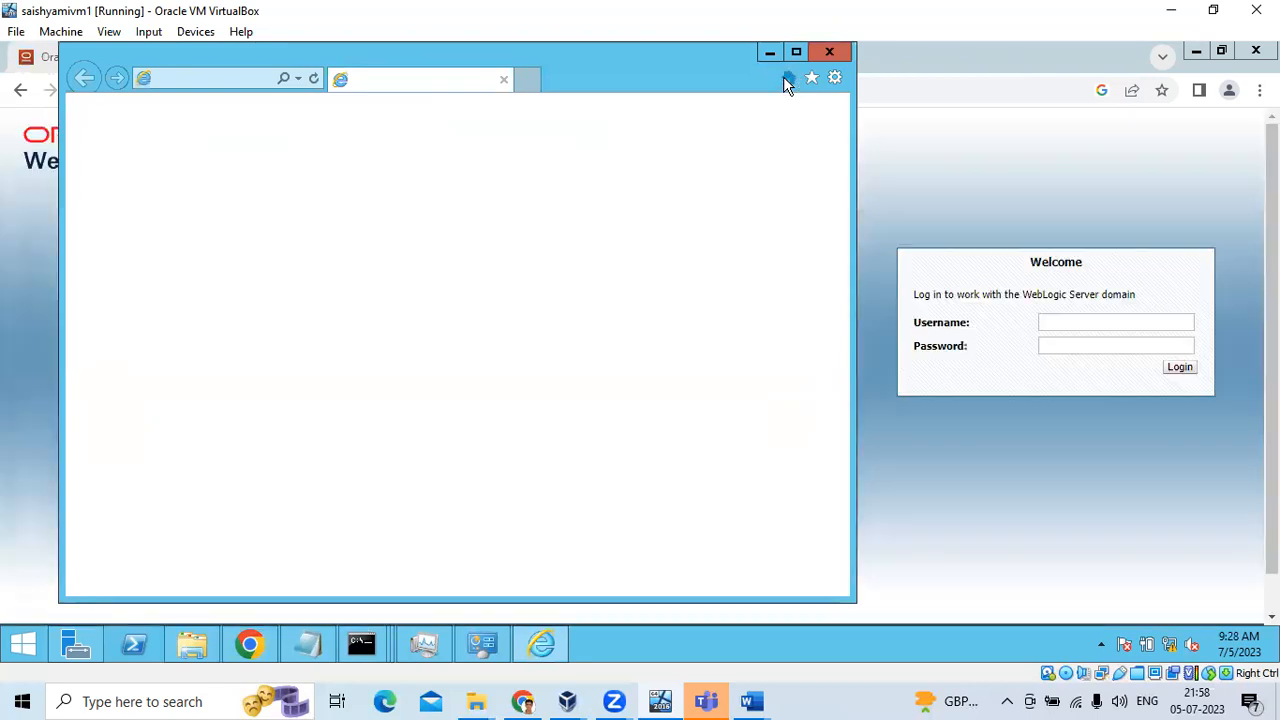
Log in to the console as user weblogic with the administrator password
click(963, 206)
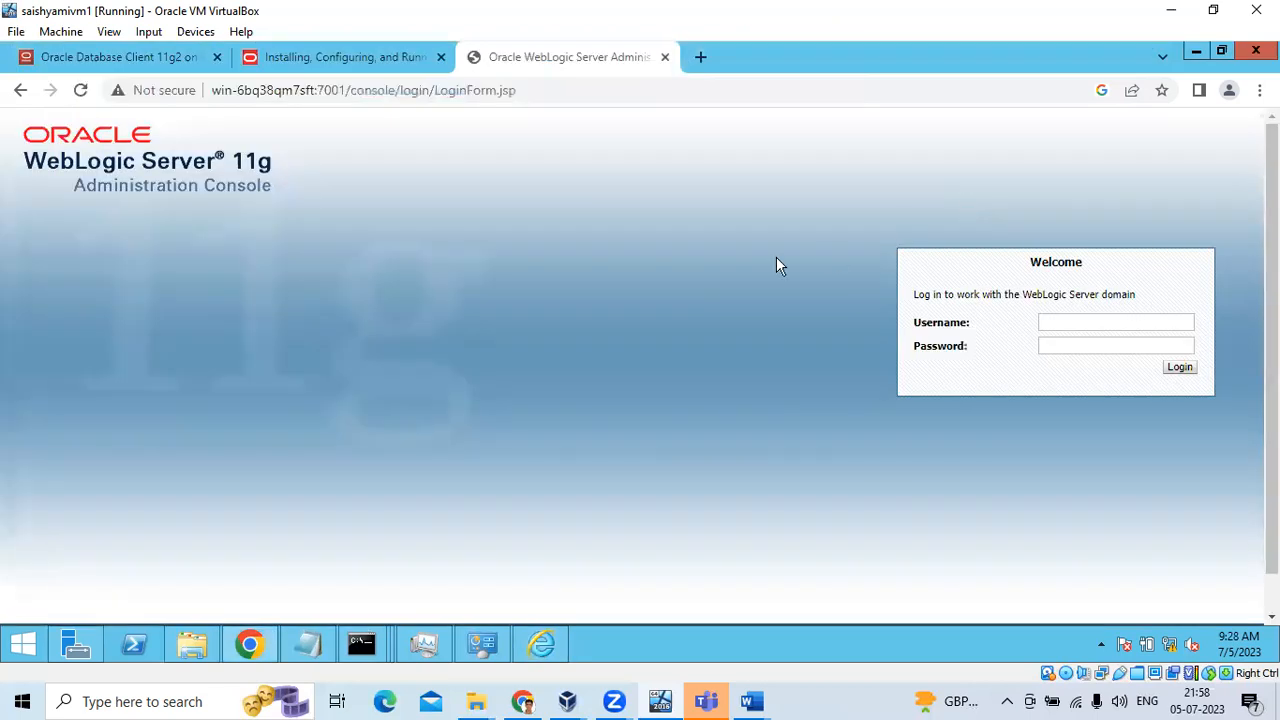
click(1062, 318)
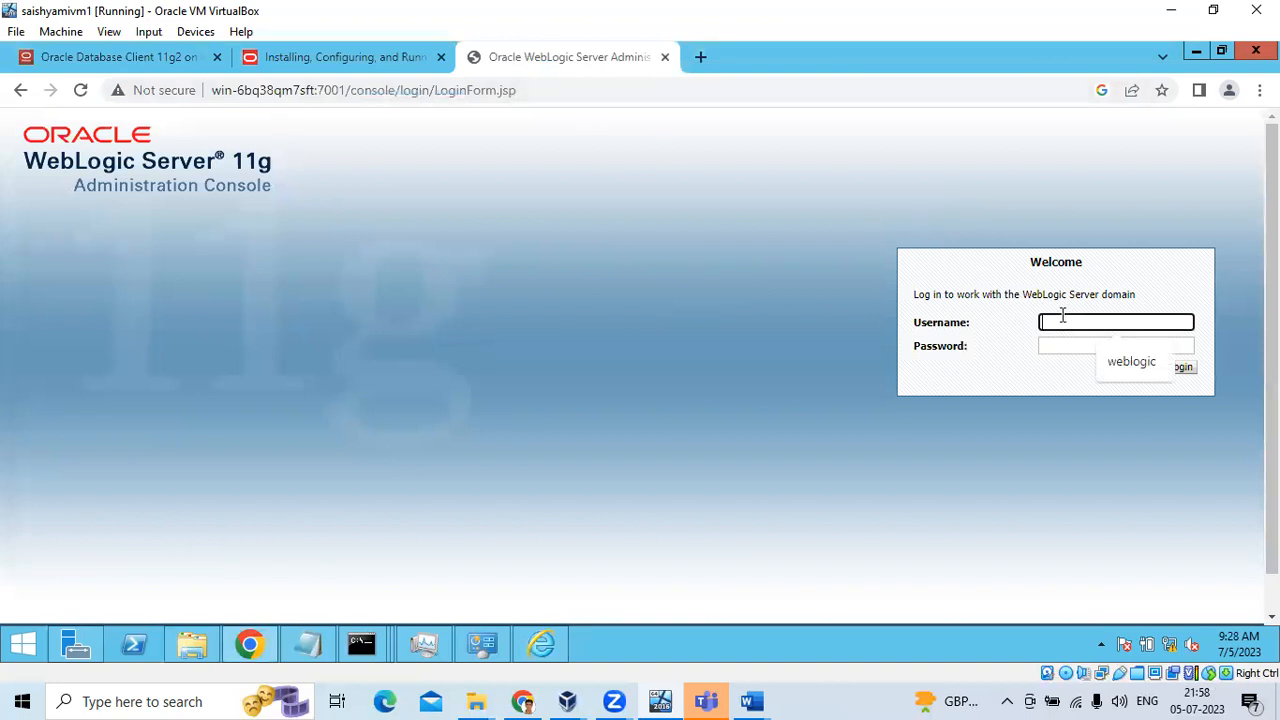
text(weblogic)
key(Tab)
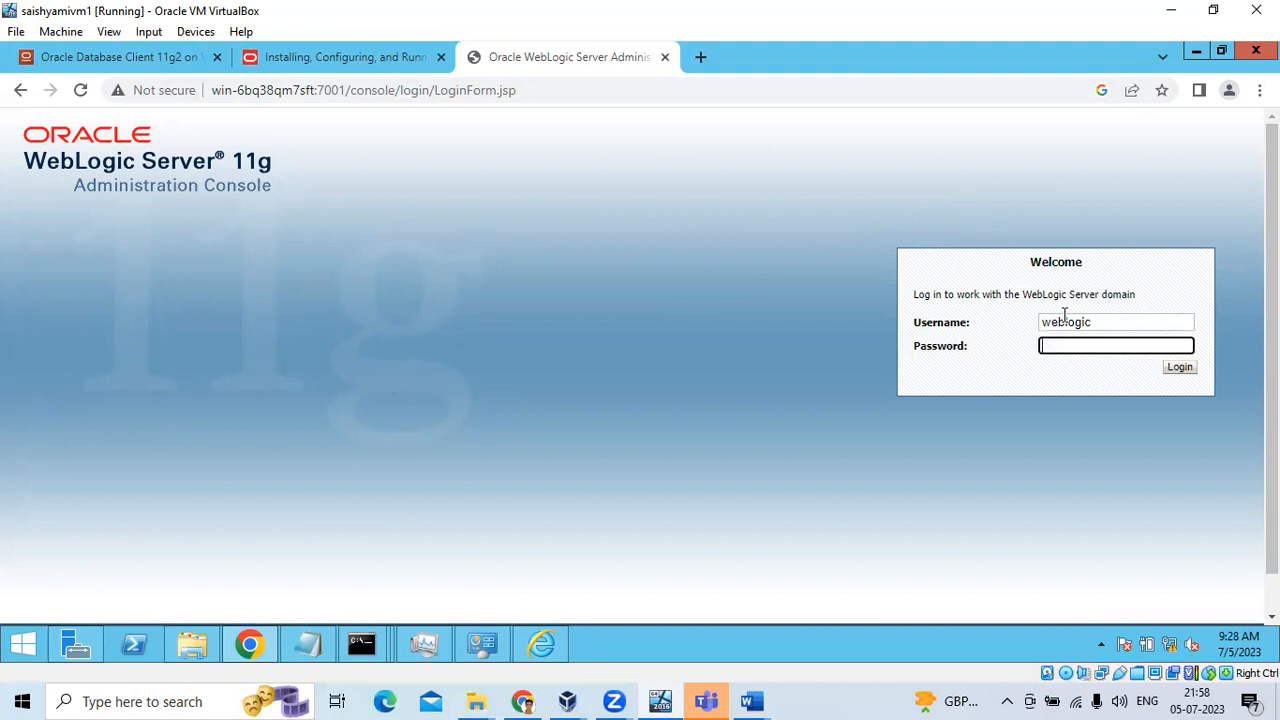
text(w23)
key(Return)
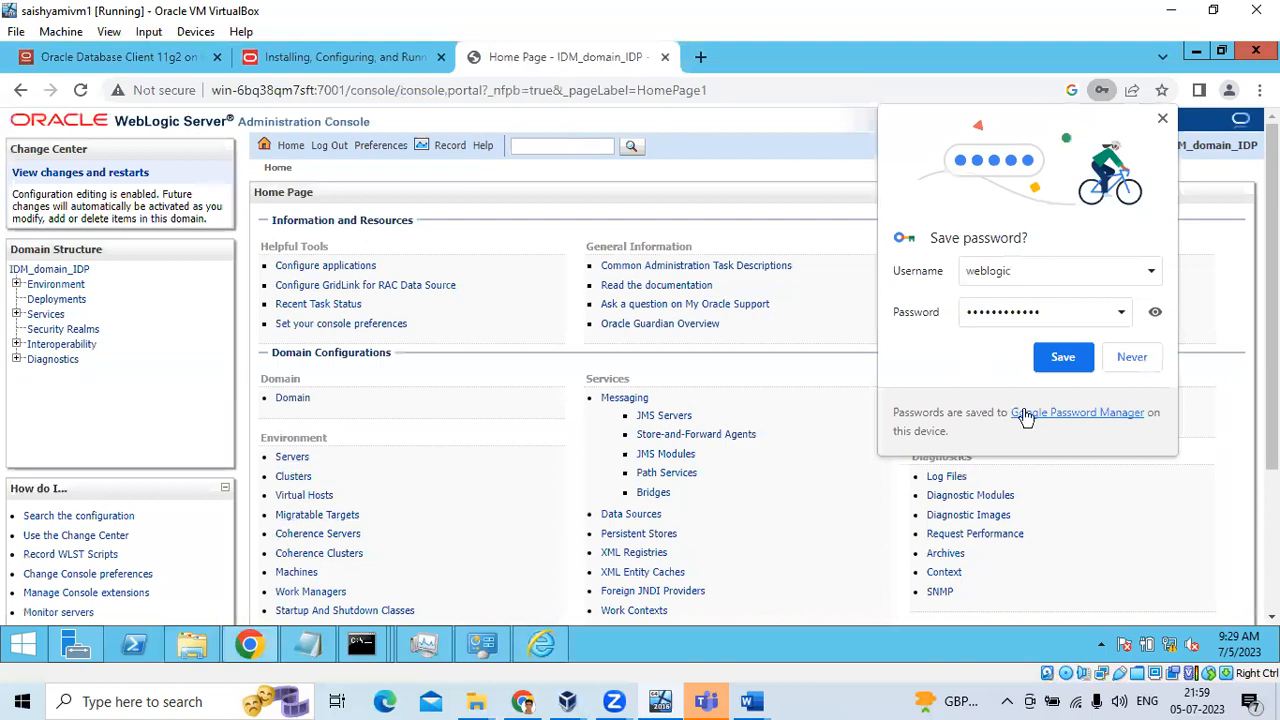
Decline saving the password, open Servers, and highlight OID_ManagedServer and OIF_ManagedServer SHUTDOWN states
click(1138, 366)
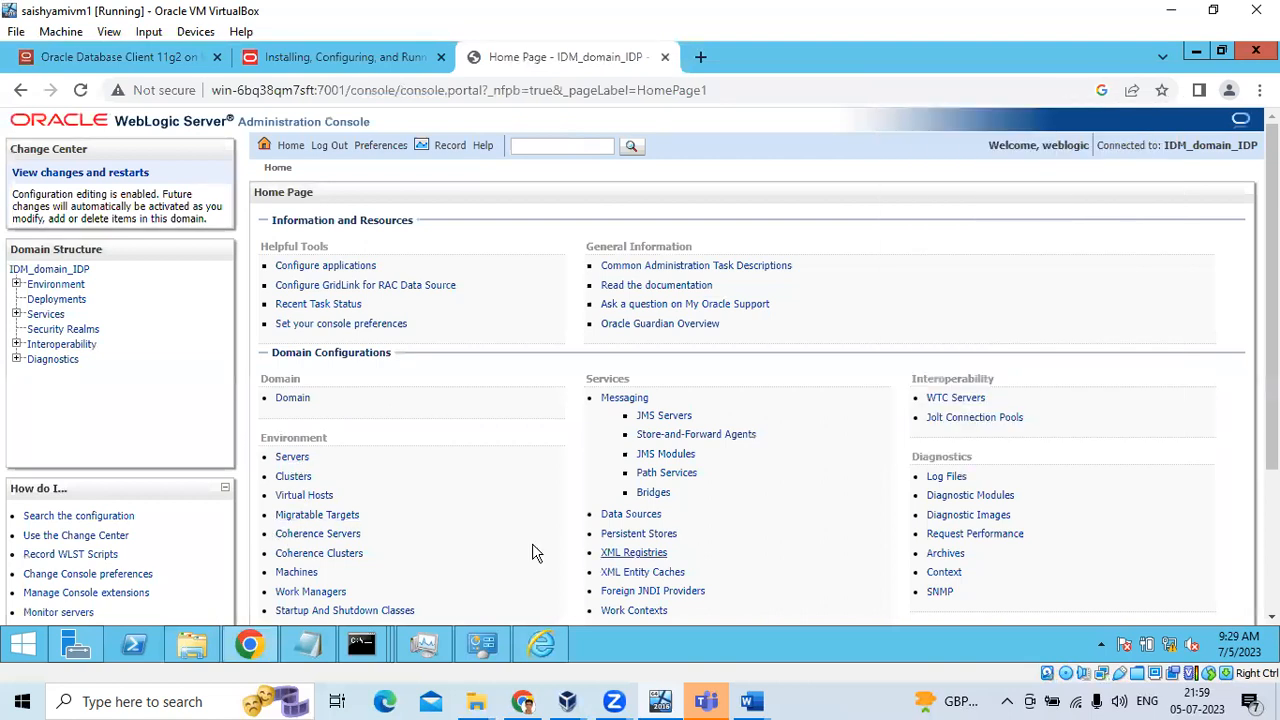
click(289, 461)
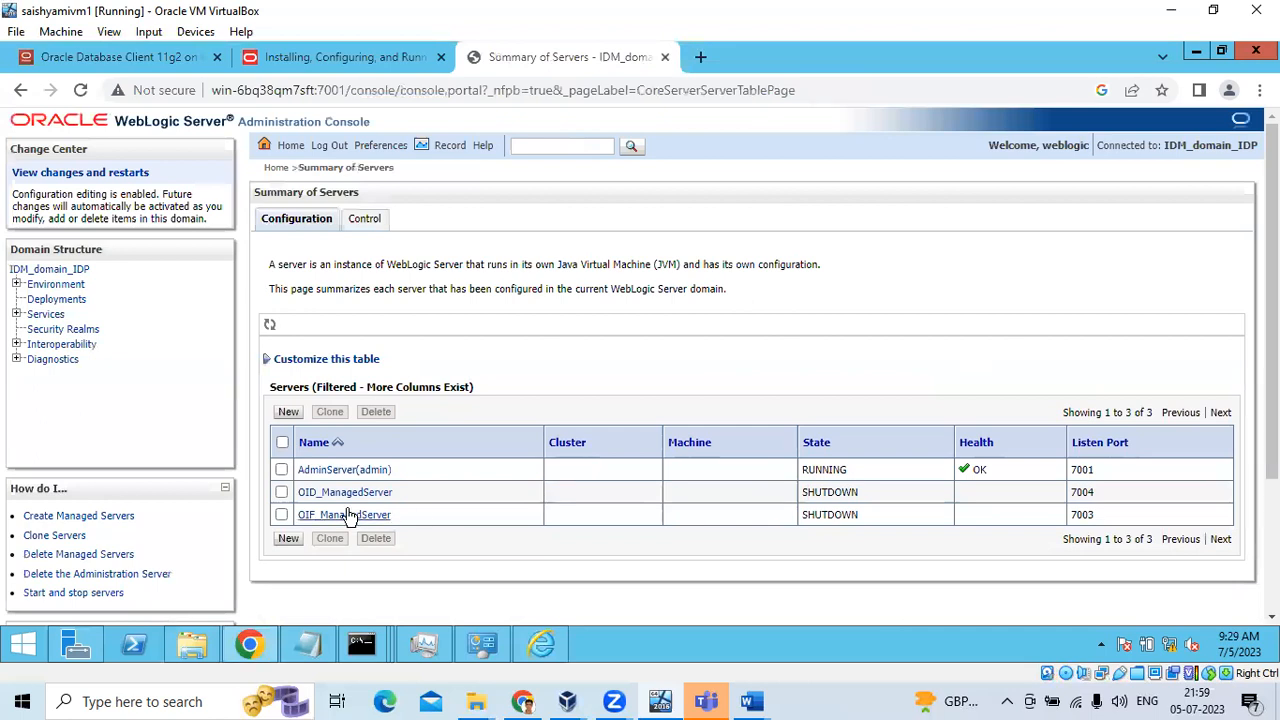
drag(406, 494, 308, 494)
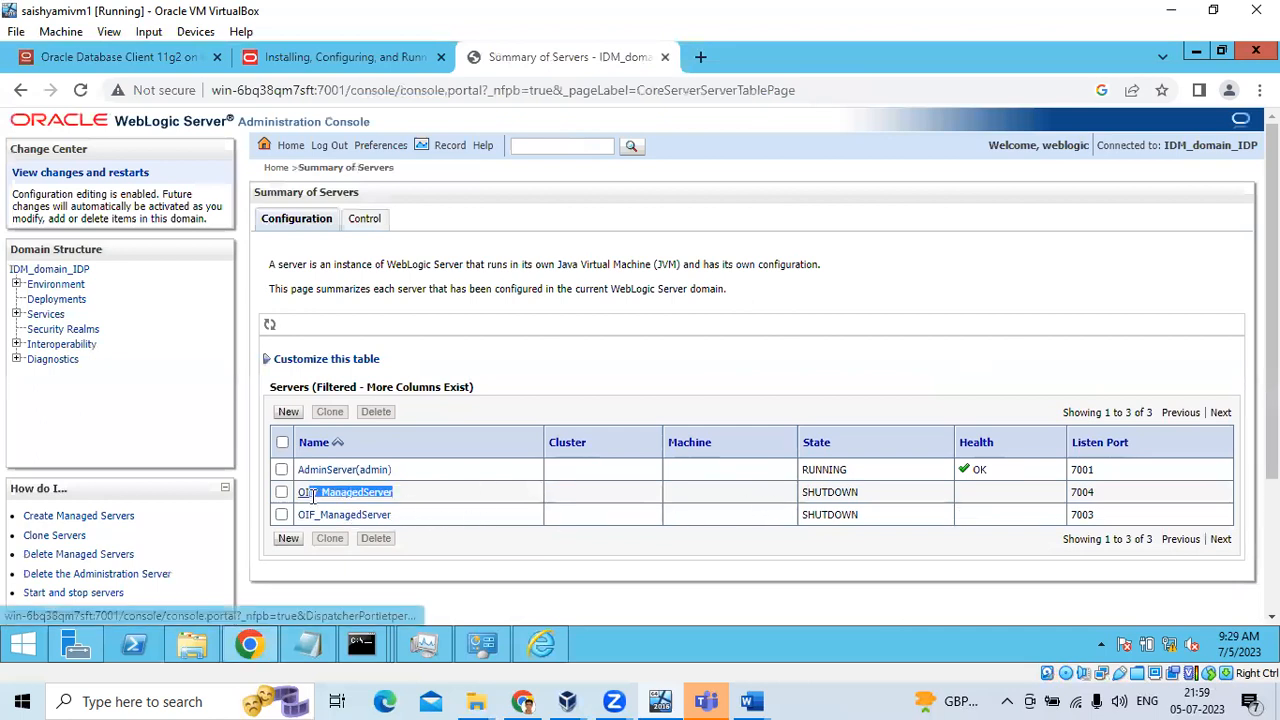
drag(402, 516, 297, 518)
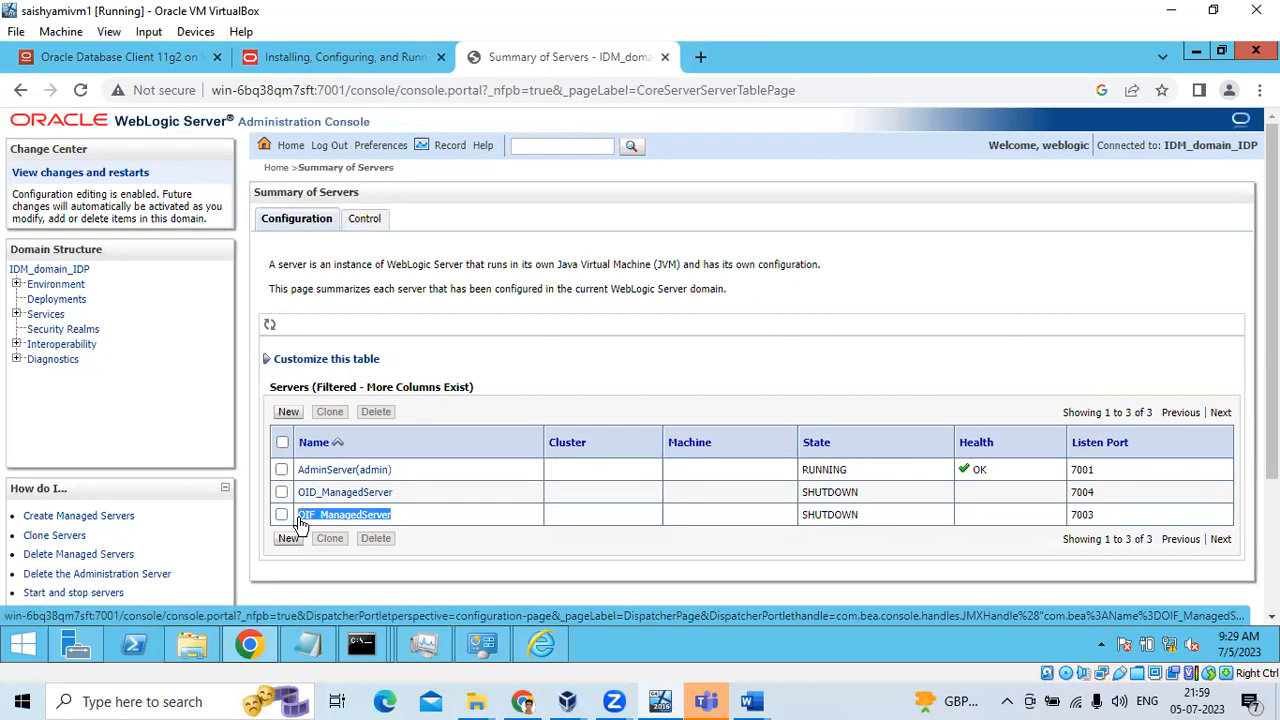
drag(803, 492, 790, 522)
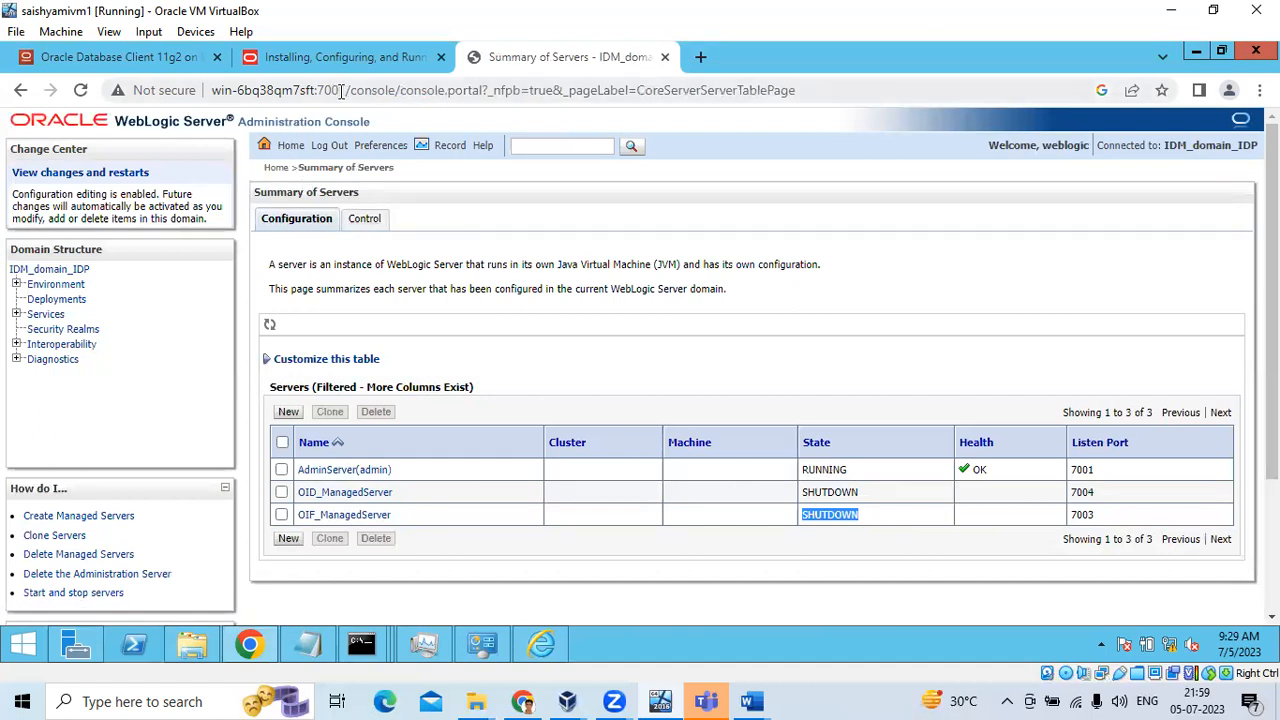
Clear the host name selection in the notes and return to the browser
click(309, 648)
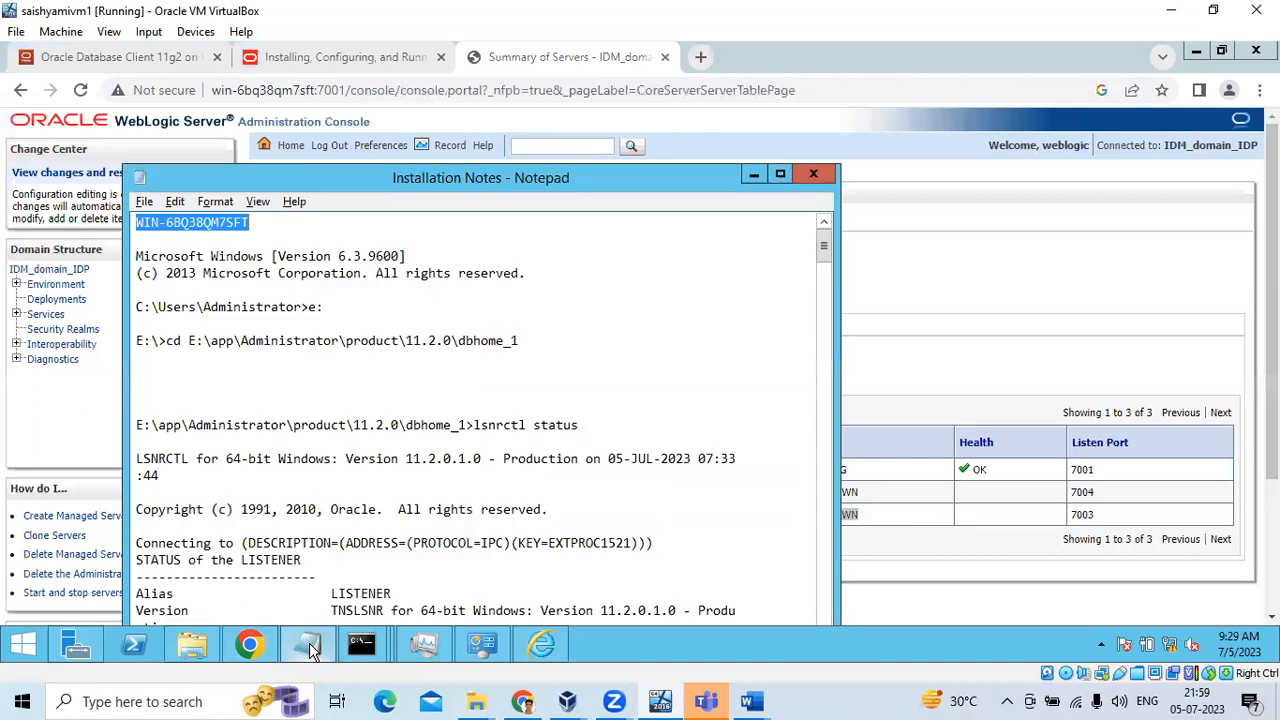
click(258, 225)
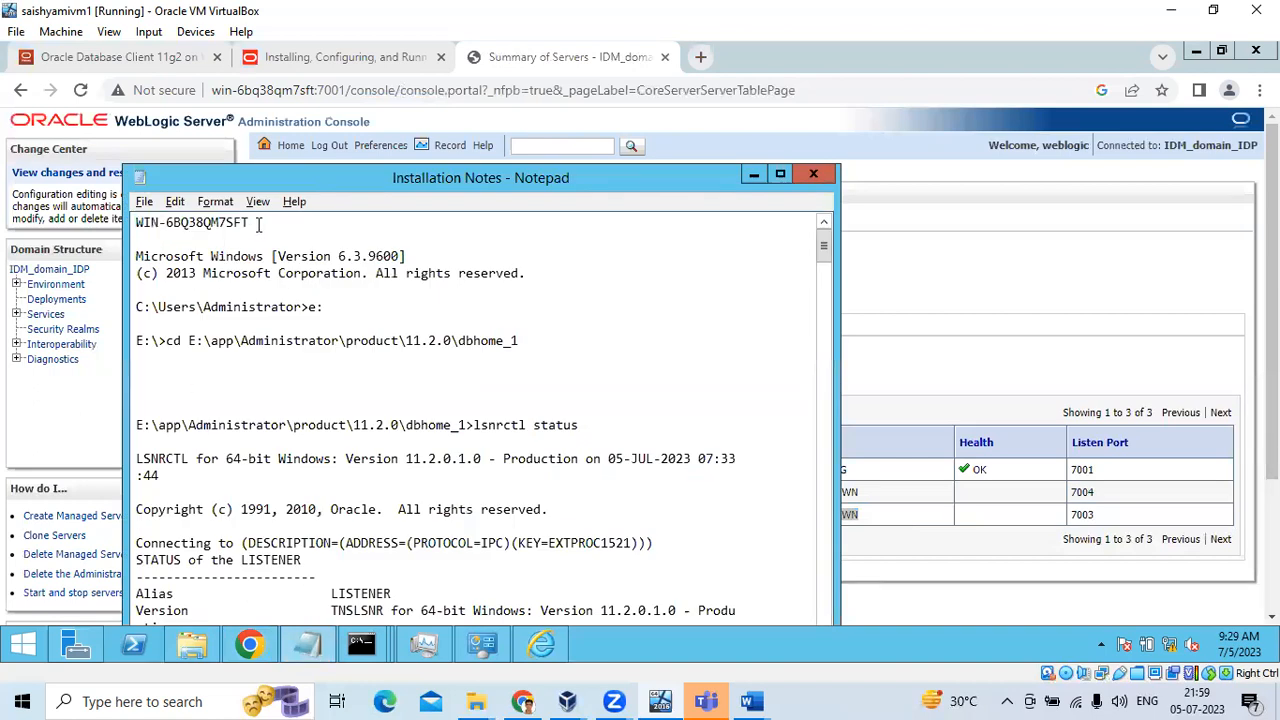
click(334, 92)
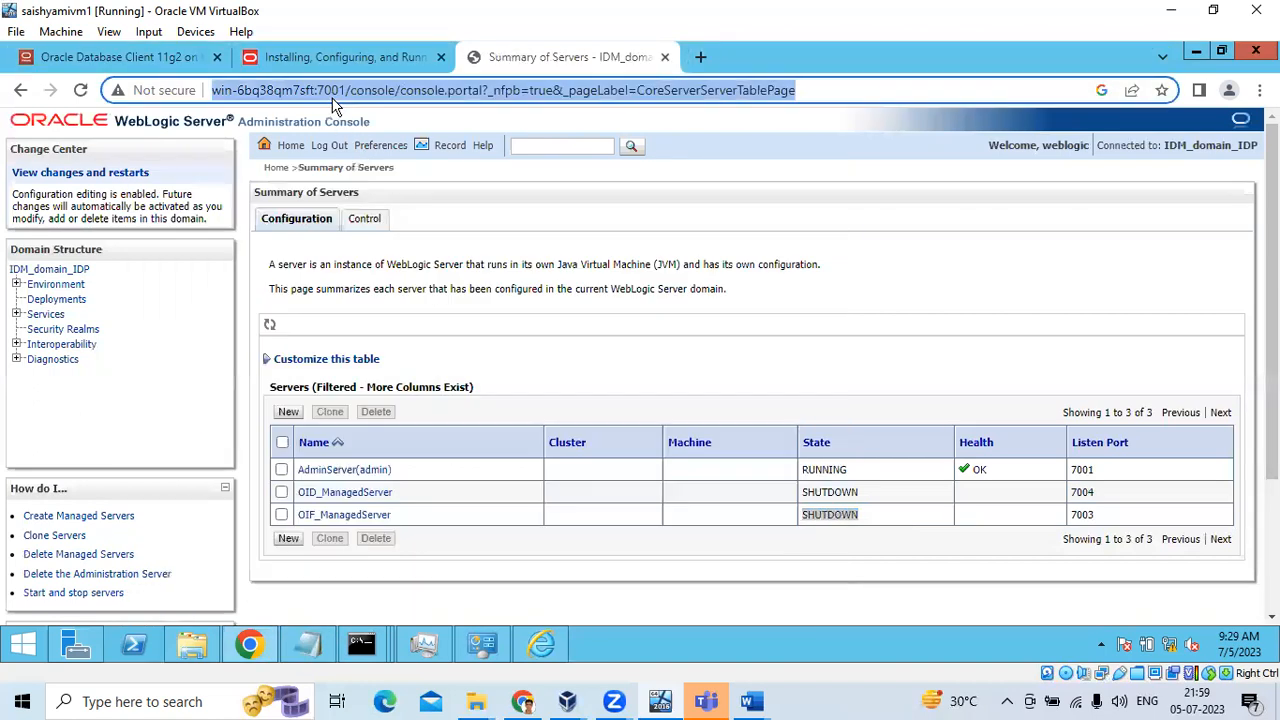